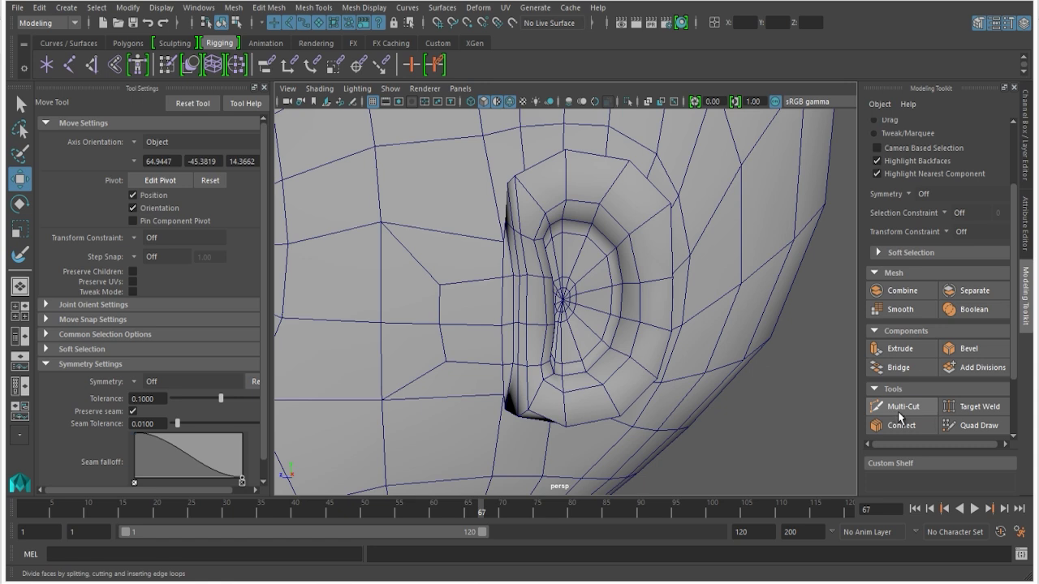
Add an edge loop around the ear's rim with Multi-Cut, then select that loop and adjust its position
left_click(902, 408)
left_click_drag(552, 244, 510, 242, "alt")
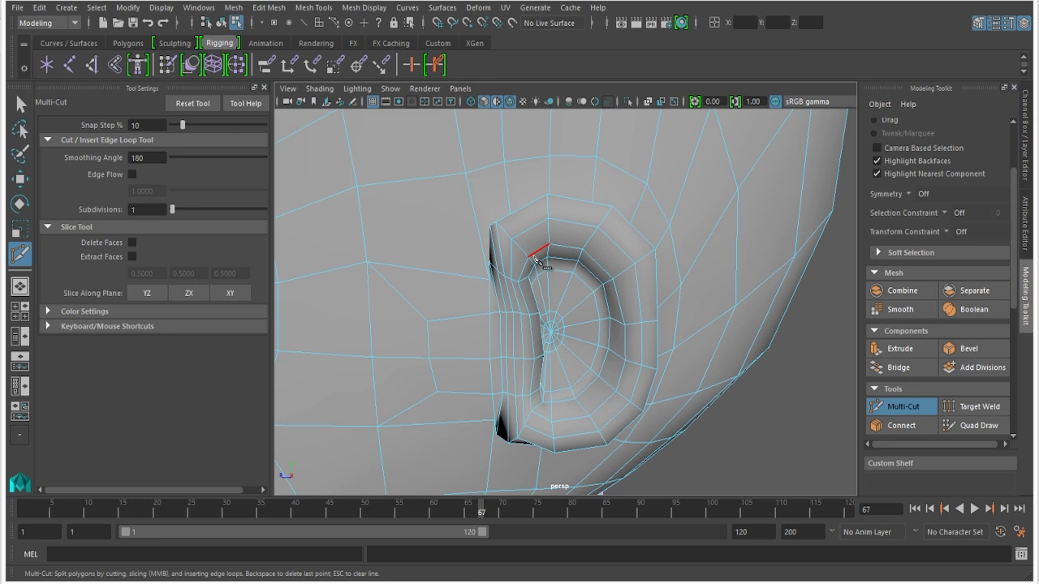
key("q")
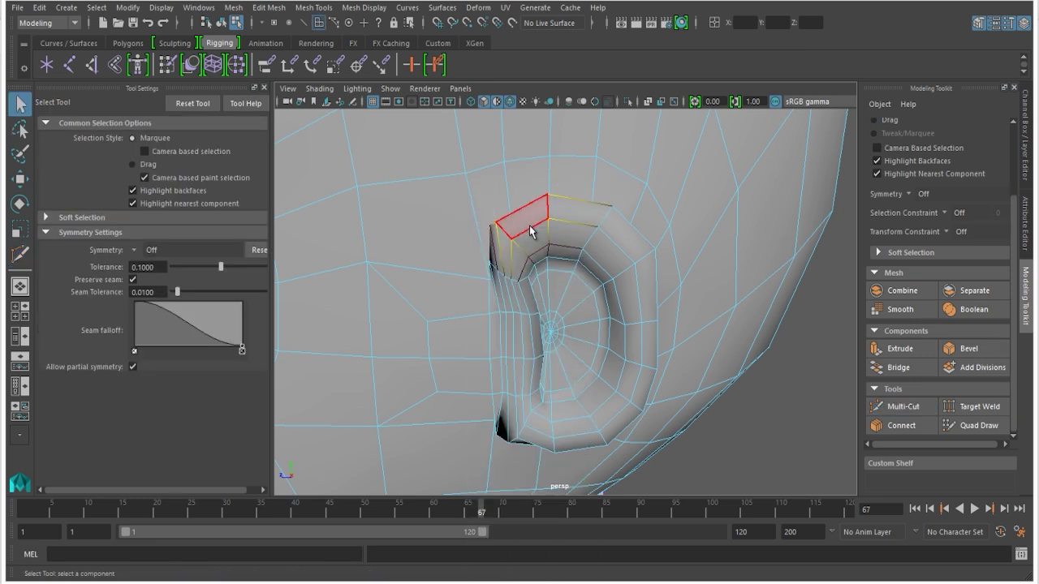
left_click_drag(539, 237, 447, 247)
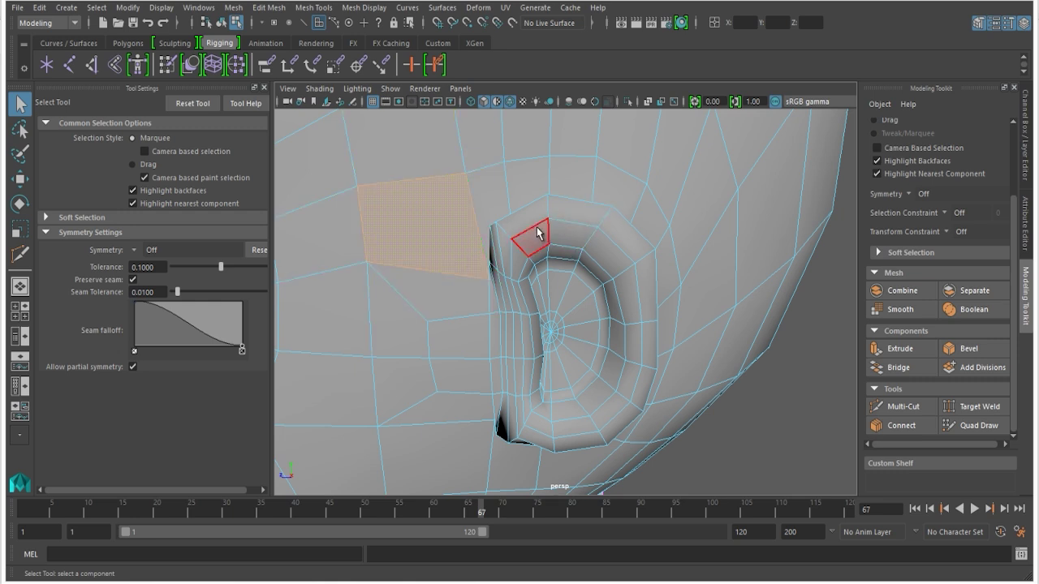
right_click_drag(533, 235, 529, 163)
key("b")
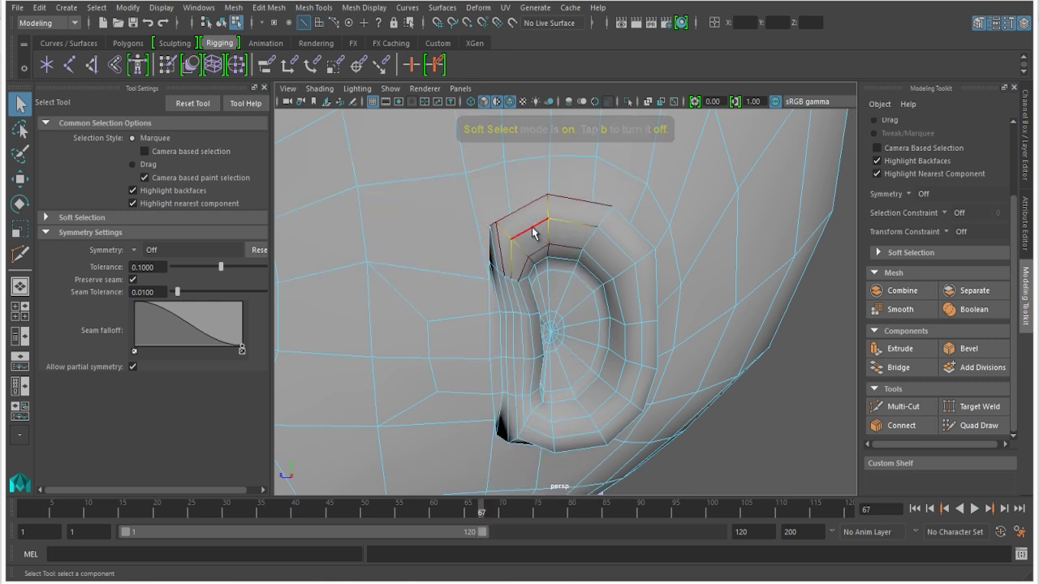
left_click(532, 233)
key("w")
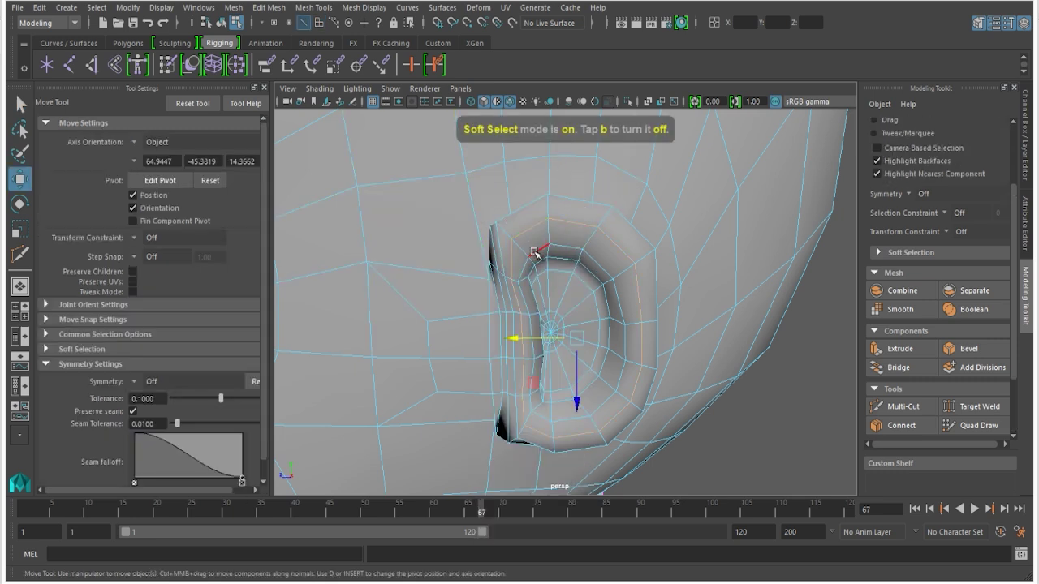
left_click_drag(532, 233, 479, 302, "alt")
left_click_drag(478, 302, 414, 316, "alt")
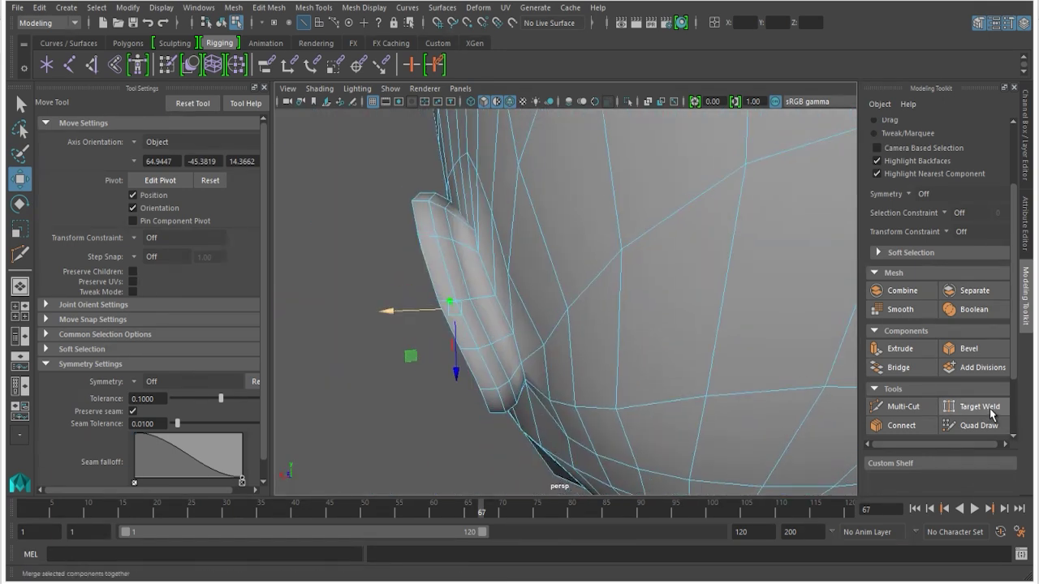
Insert an edge loop around the back side of the ear with Multi-Cut
left_click(901, 406)
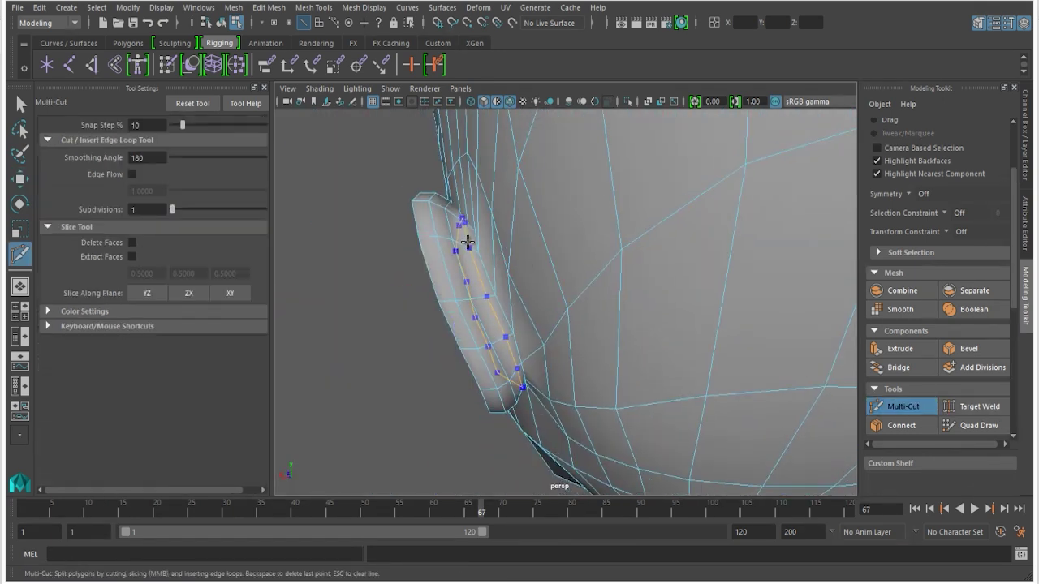
left_click(465, 244, "ctrl")
left_click_drag(450, 282, 637, 298, "alt")
Select the edge loop around the back of the ear and shift it slightly towards the face
left_click(20, 104)
double_click(437, 243)
key("r")
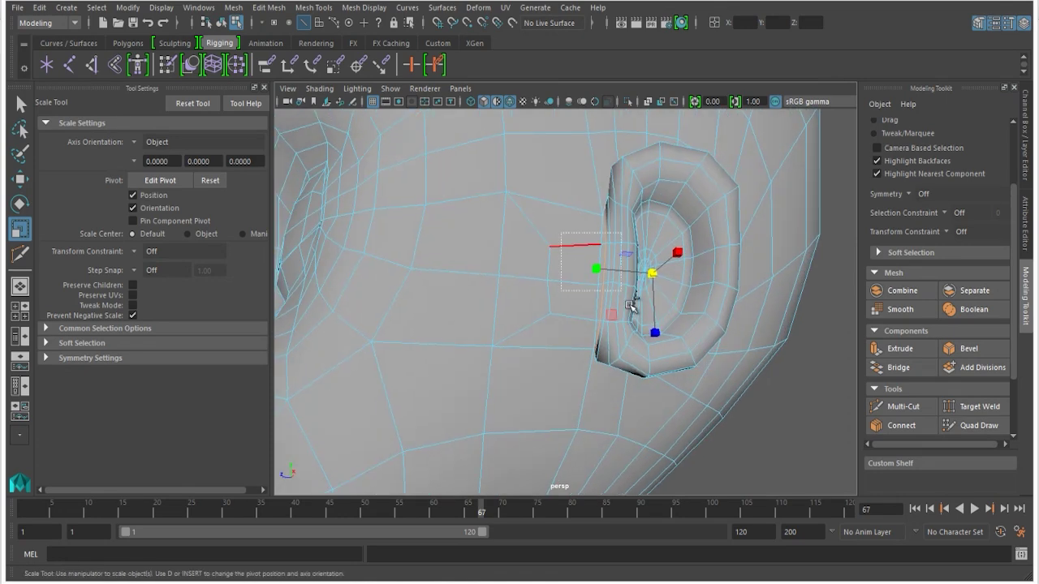
key("4")
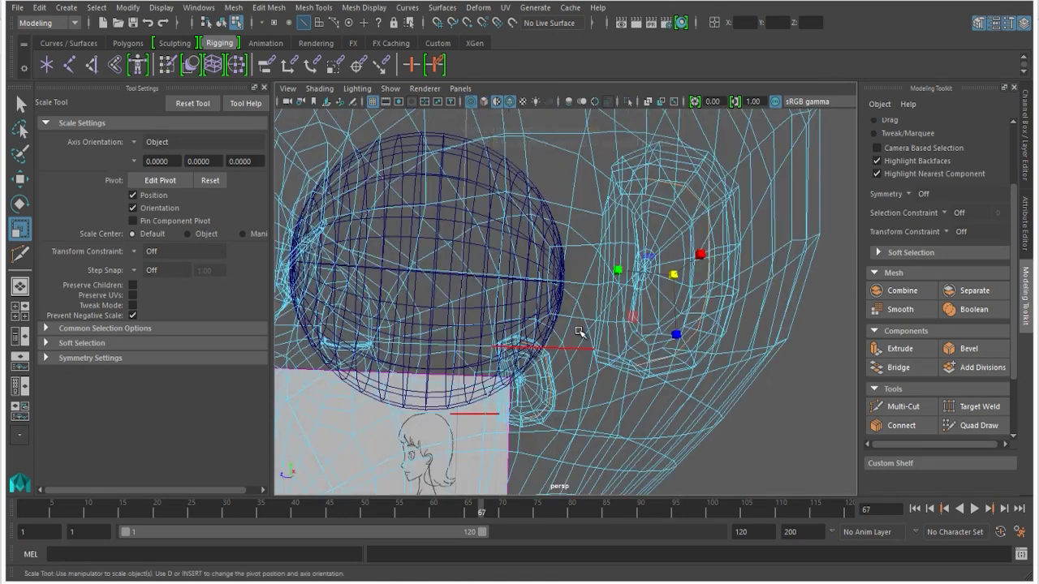
mouse_move(557, 273)
left_mouse_down("alt")
mouse_move(434, 302)
mouse_move(460, 300)
mouse_move(471, 316)
mouse_move(399, 227)
mouse_move(397, 203)
left_mouse_up("alt")
key("5")
key("w")
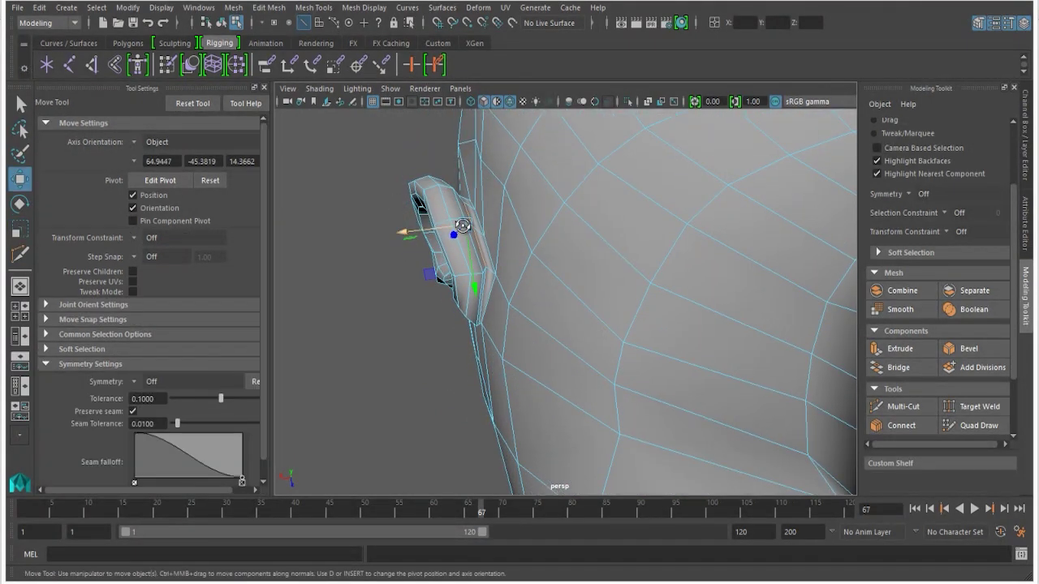
left_click_drag(459, 227, 656, 343, "alt")
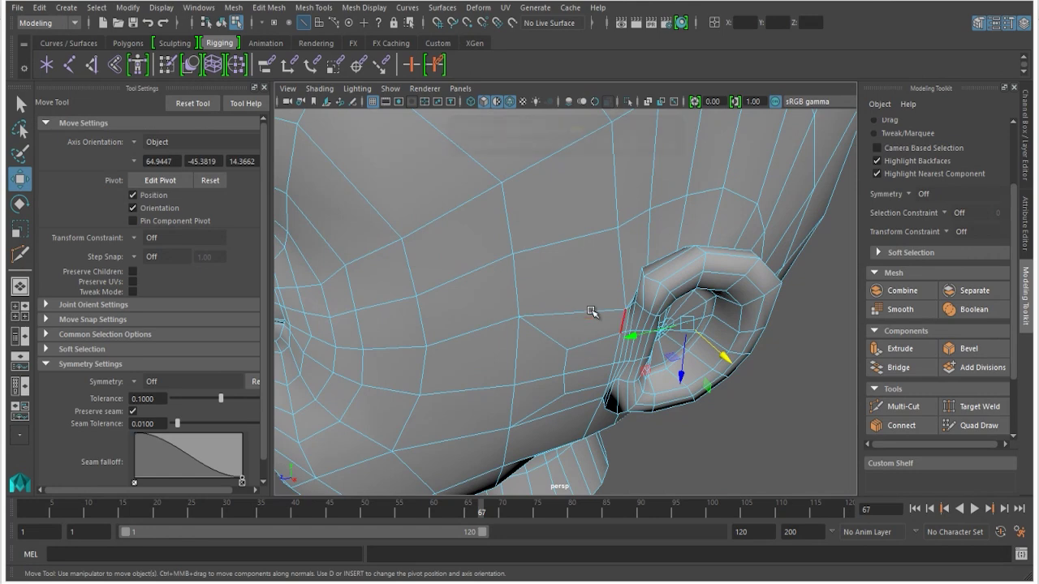
key("5")
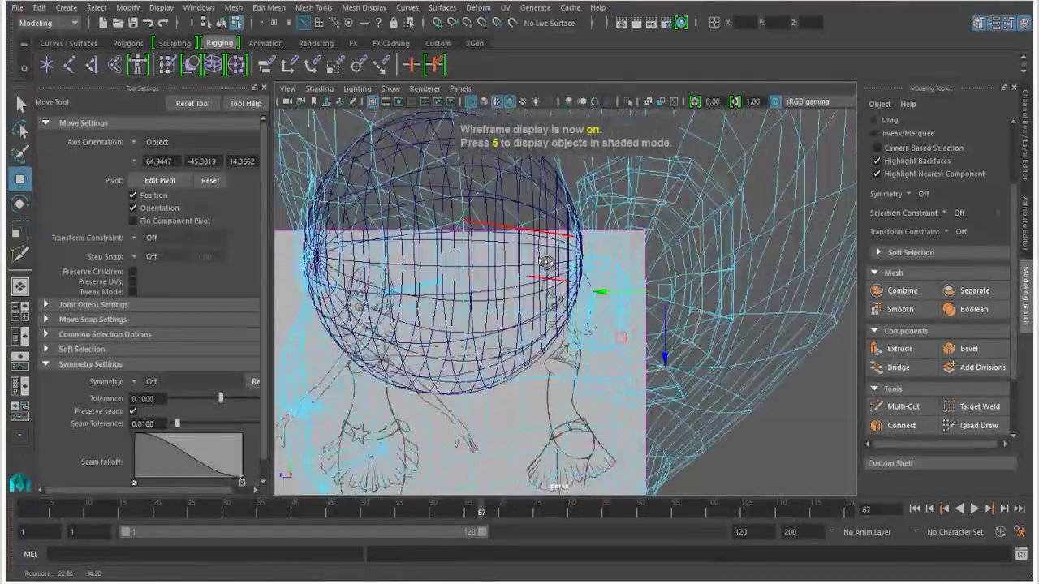
left_click_drag(546, 262, 526, 255, "alt")
left_click_drag(591, 281, 578, 279)
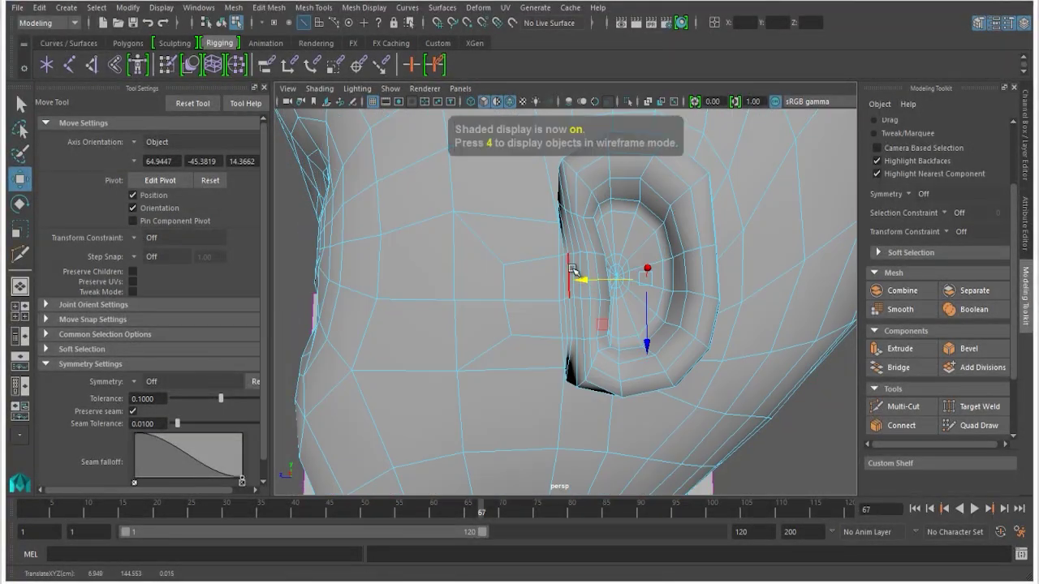
Reposition the head vertices just behind the middle of the ear to even out the surface
mouse_move(578, 279)
left_mouse_down("alt")
mouse_move(411, 265)
mouse_move(445, 260)
left_mouse_up("alt")
right_click_drag(508, 195, 454, 216)
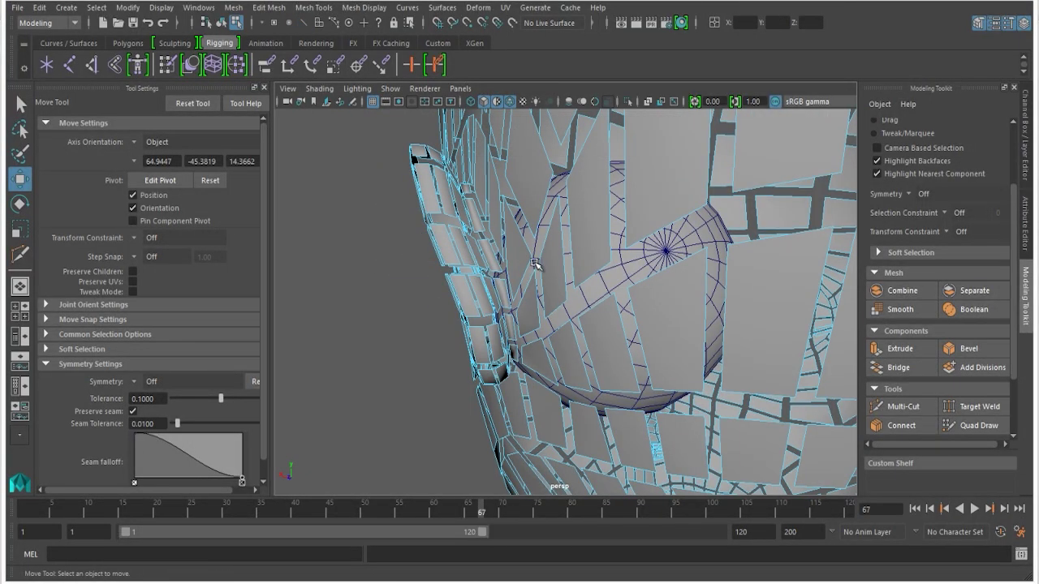
right_click_drag(537, 196, 502, 207)
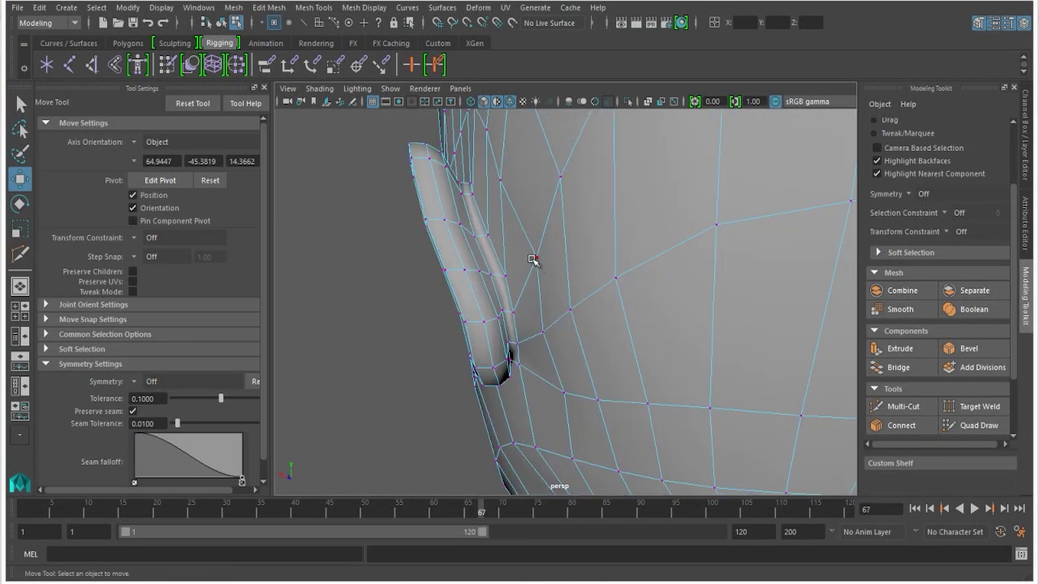
left_click(537, 260)
left_click_drag(532, 261, 419, 265, "alt")
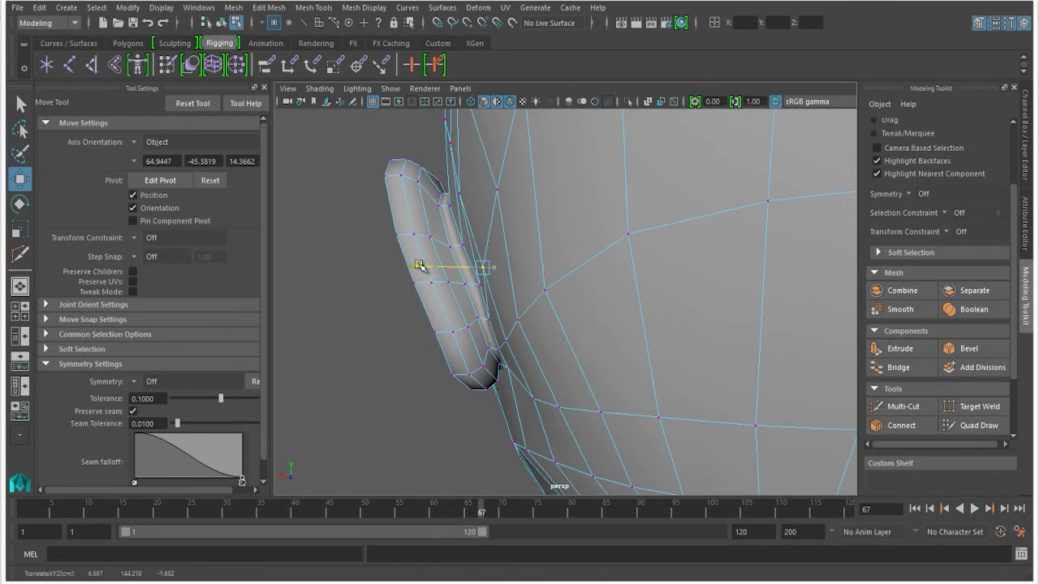
left_click(514, 317)
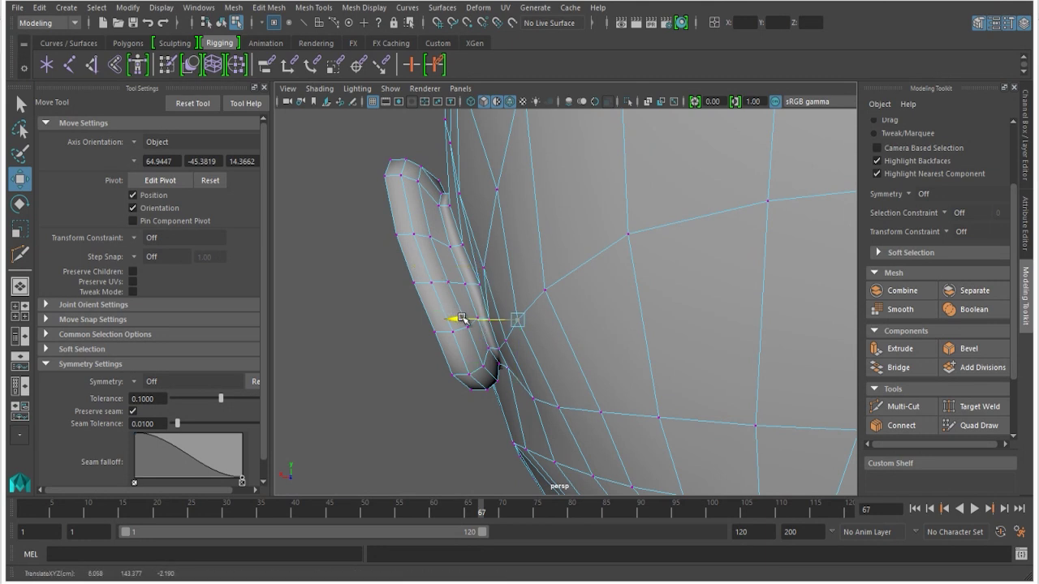
left_click(544, 290)
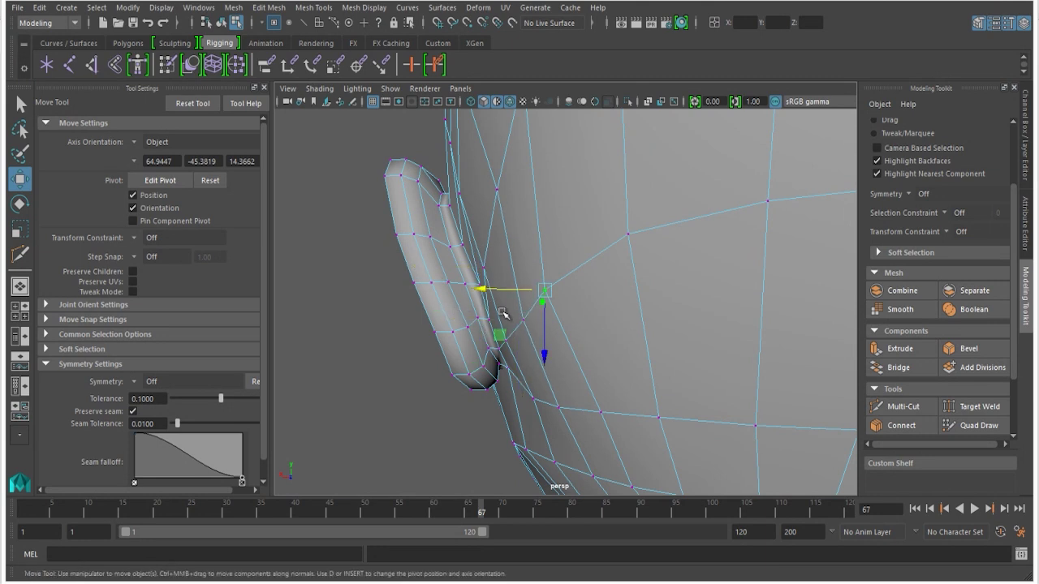
Pull the head vertices behind the ear's upper part and below its lobe outwards, then return to object selection
left_click(495, 194)
left_click_drag(427, 189, 420, 188)
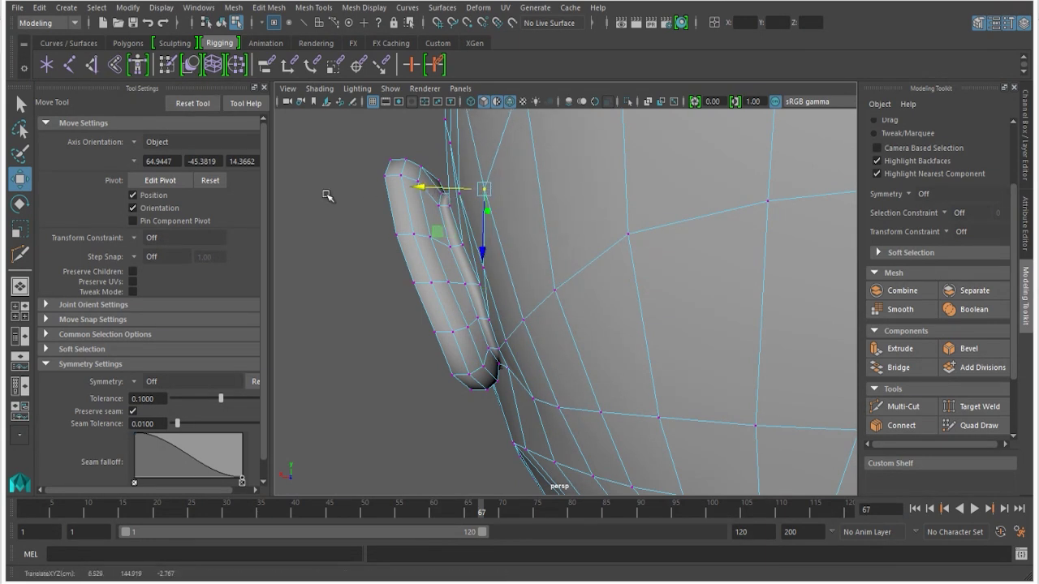
left_click(327, 195)
left_click(533, 402)
left_click_drag(475, 403, 464, 402)
left_click(405, 401)
left_click_drag(454, 341, 791, 284, "alt")
key("F8")
Insert an edge loop around the centre of the ear's inner bowl with Multi-Cut and select that loop
left_click_drag(705, 284, 433, 378, "alt")
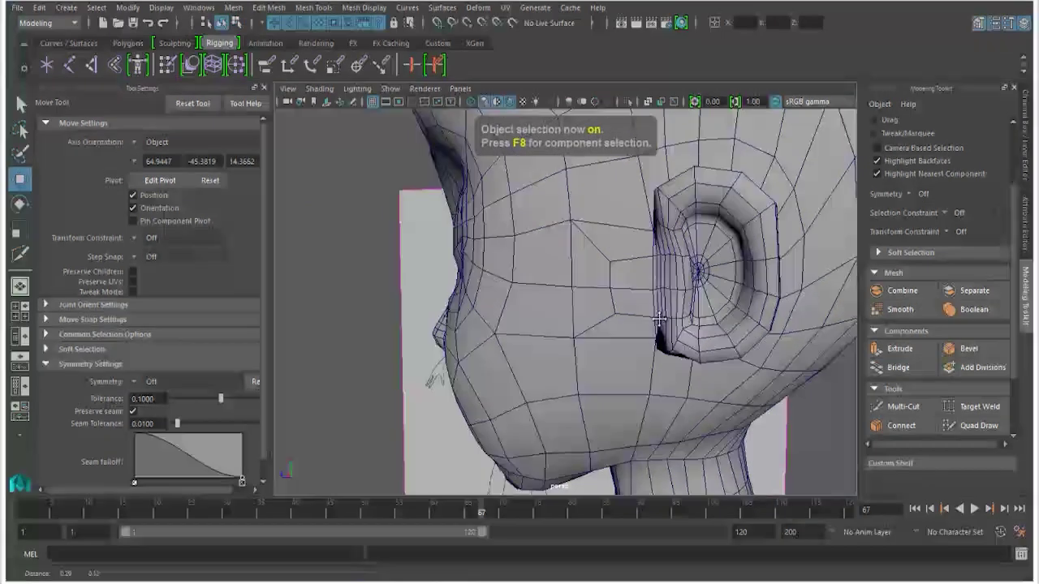
right_click_drag(433, 378, 730, 366, "alt")
left_click(899, 414)
middle_click_drag(755, 271, 738, 228, "alt")
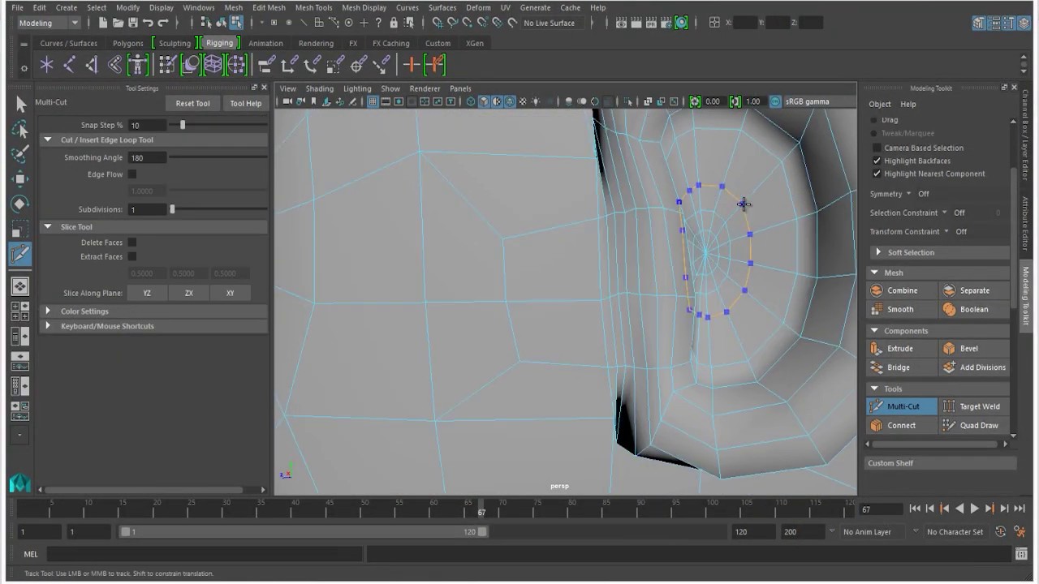
key("q")
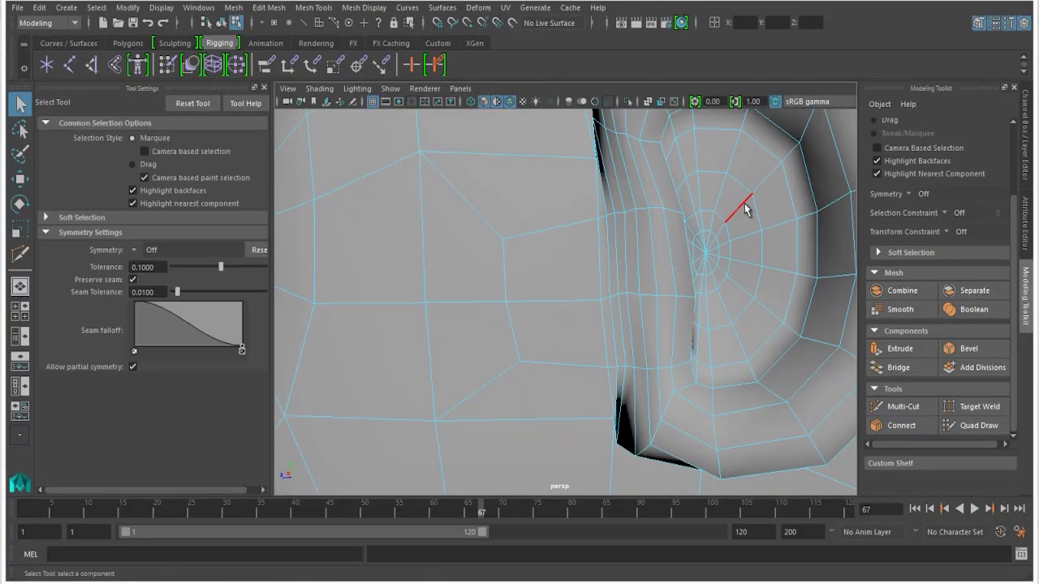
left_click(736, 180)
left_click_drag(737, 180, 654, 228, "alt")
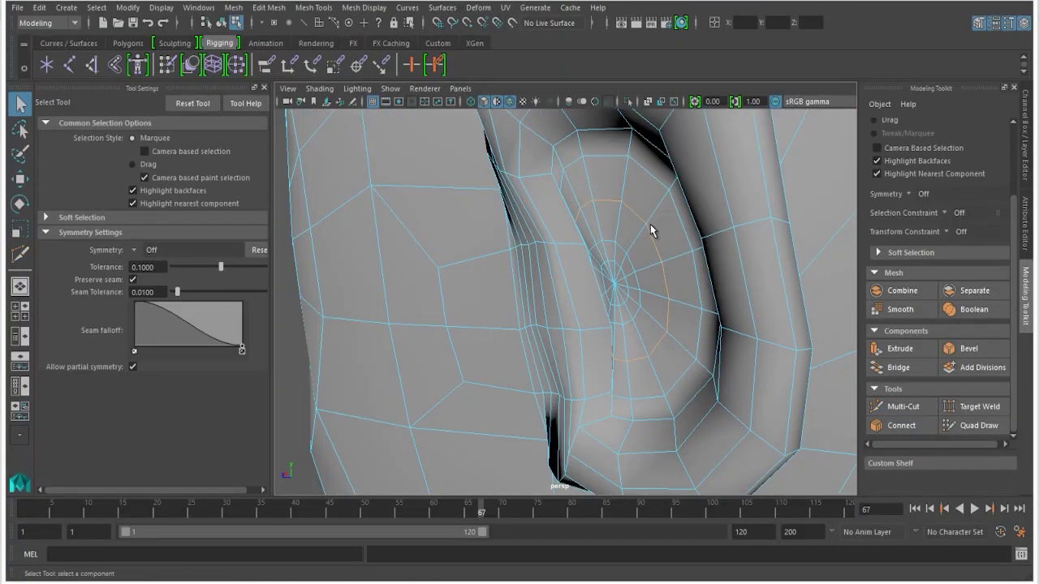
key("w")
key("q")
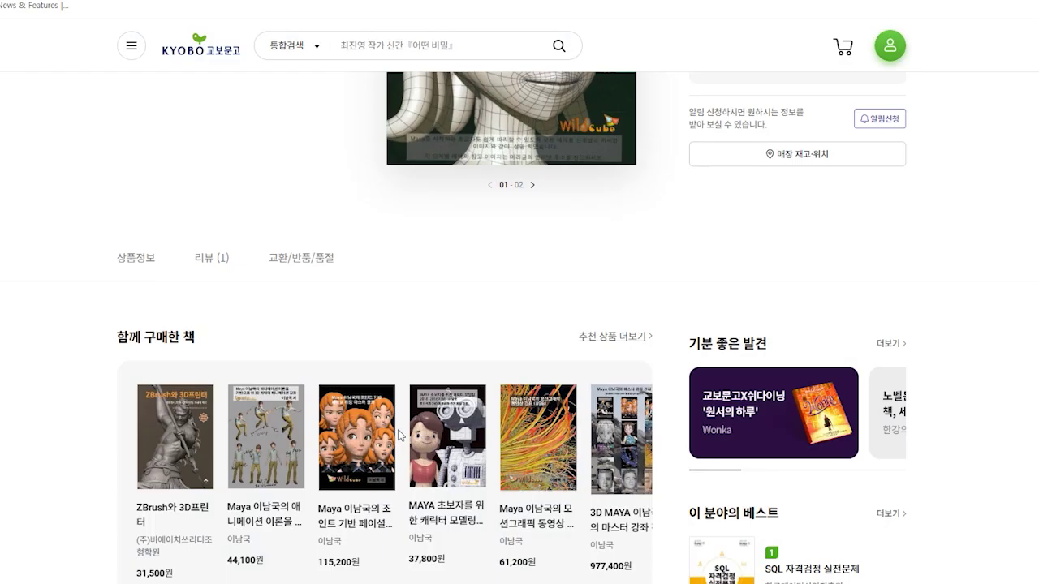
Switch to the Kyobo bookstore page for the MAYA Basic and Character Modeling book and browse down to its sample pages
scroll(397, 434, "up", 6)
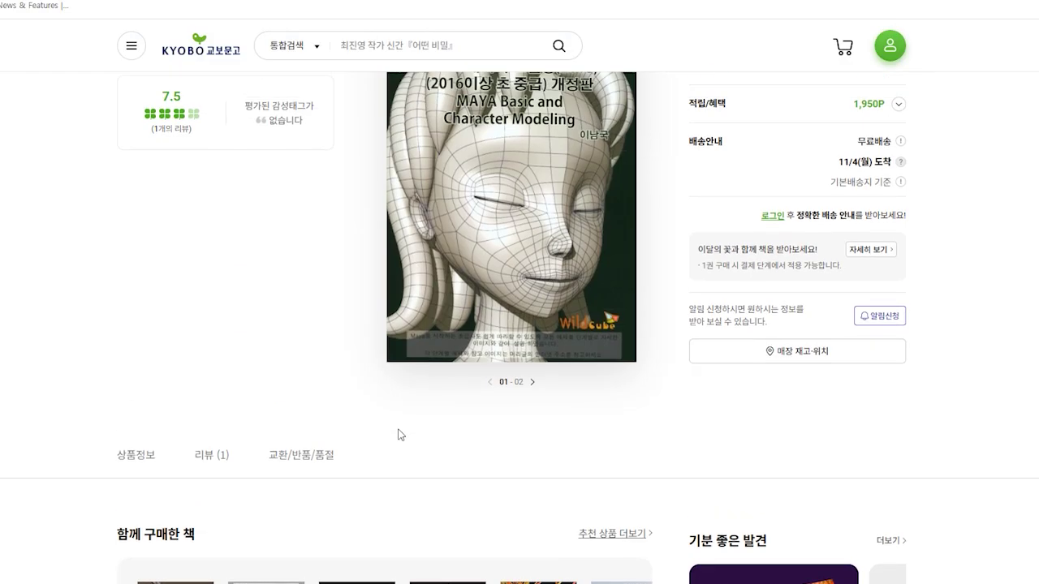
scroll(397, 437, "down", 3)
scroll(396, 438, "down", 3)
scroll(394, 445, "down", 6)
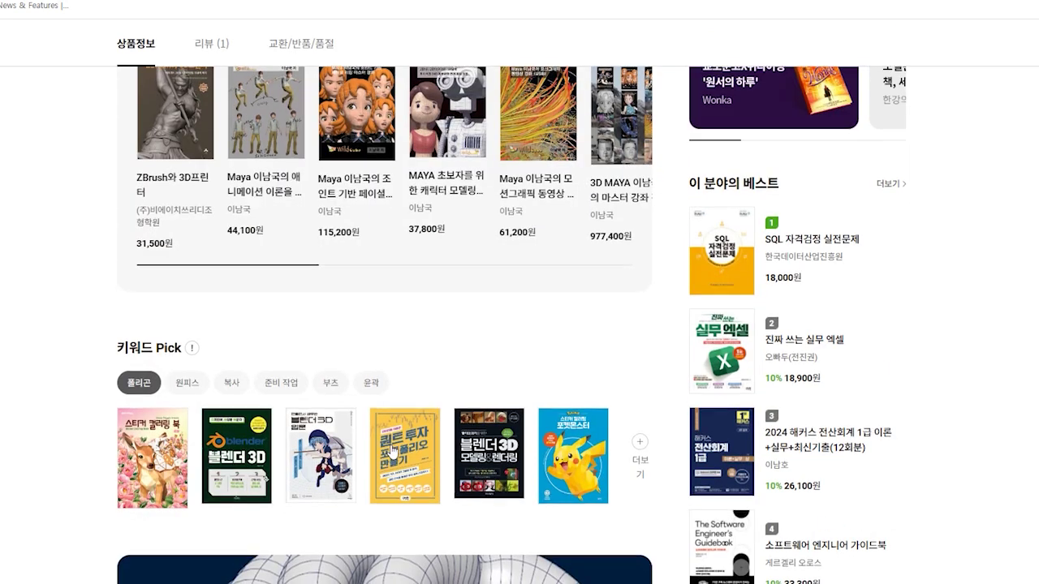
scroll(391, 452, "down", 15)
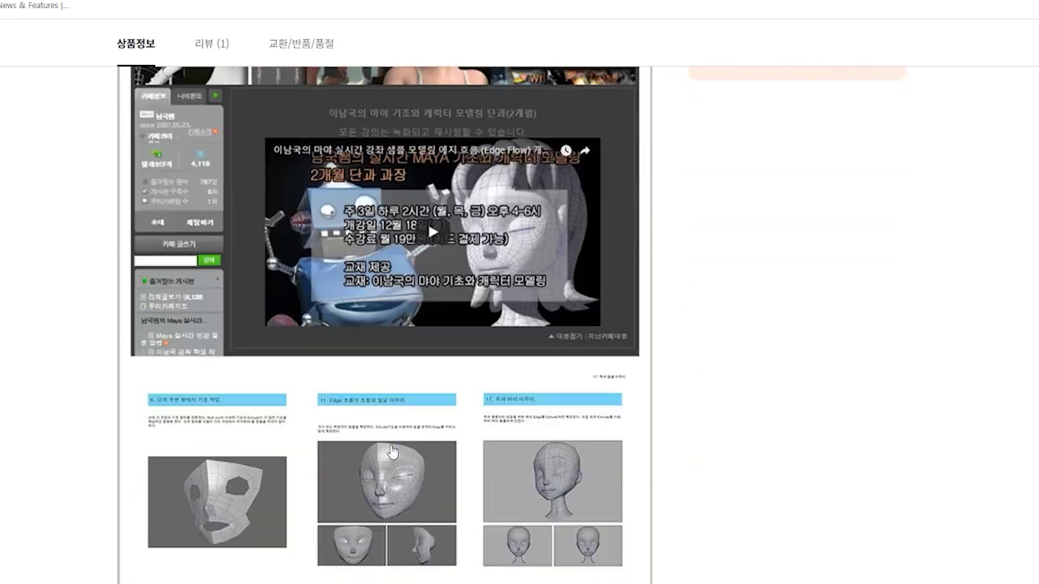
scroll(391, 445, "down", 10)
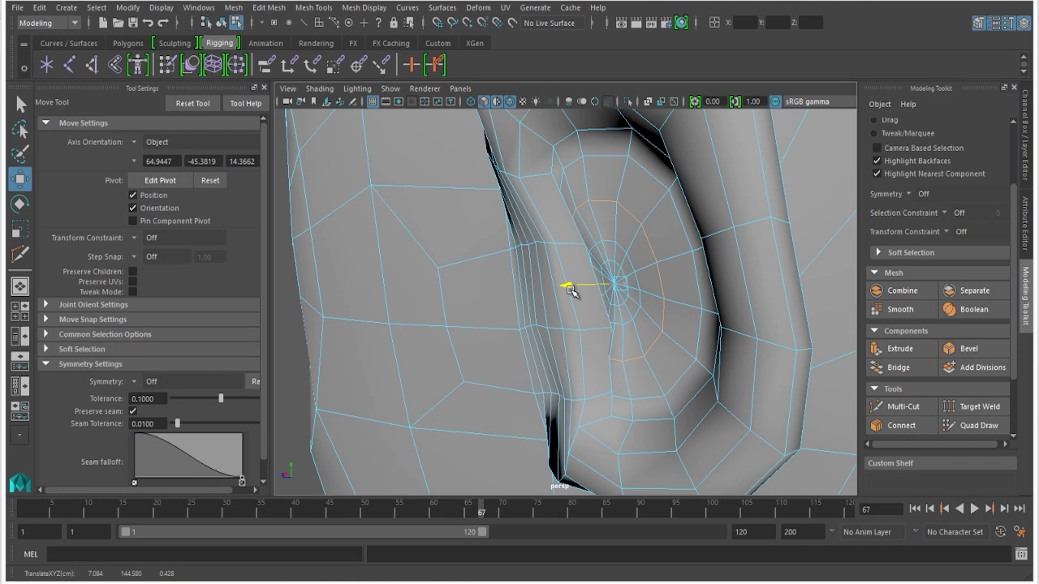
In Maya, move the edge loops inside the ear's bowl to shape its depth, then return to object mode and deselect the head
left_click(568, 286)
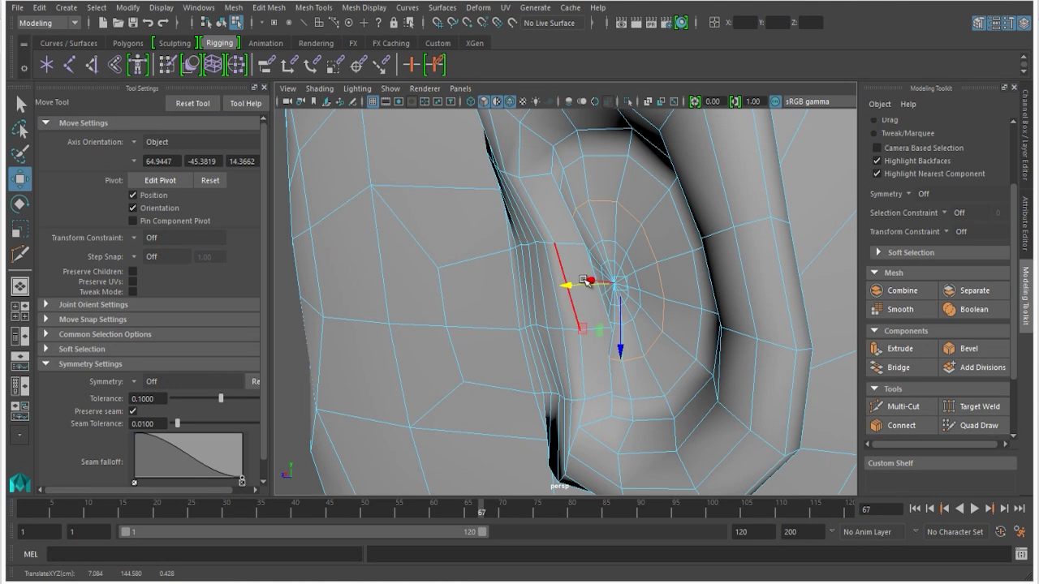
left_click(617, 154)
double_click(615, 153)
left_click_drag(577, 286, 631, 278)
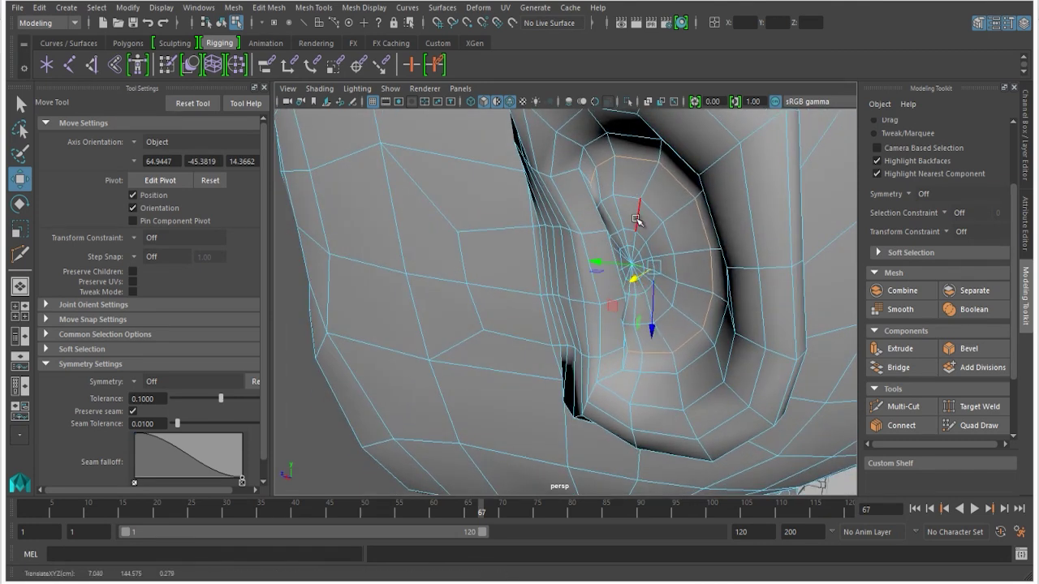
left_click_drag(627, 197, 619, 221)
left_click_drag(617, 280, 627, 283)
double_click(629, 161)
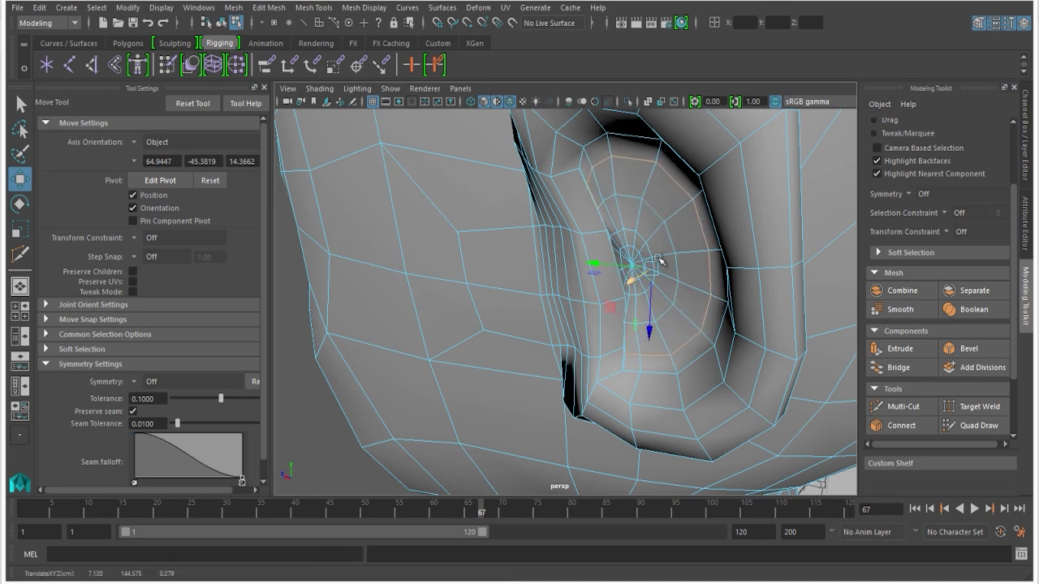
right_click_drag(659, 261, 550, 214, "alt")
left_click_drag(550, 214, 636, 184, "alt")
key("F8")
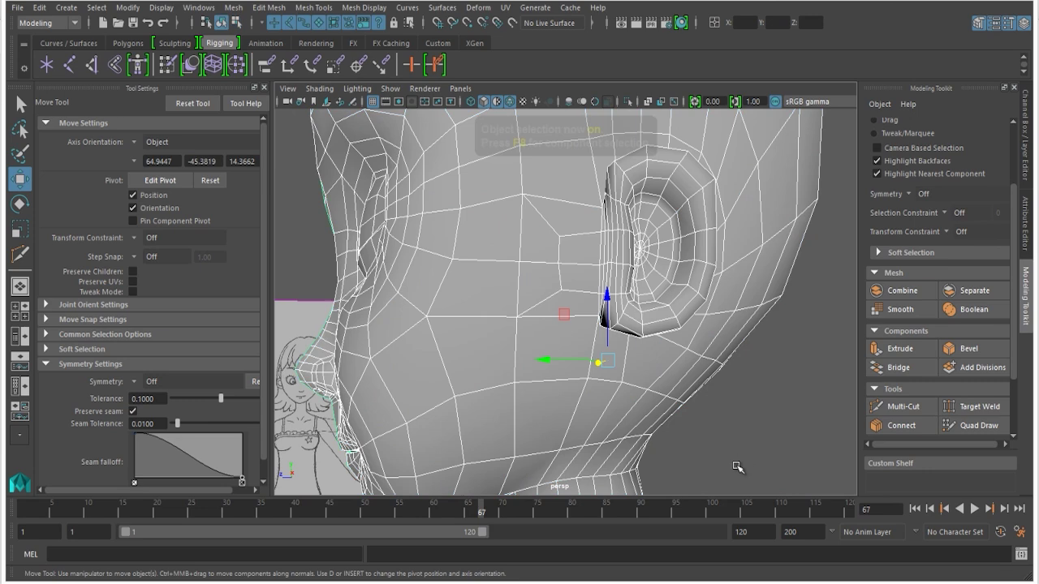
left_click(728, 464)
Select the two adjoining edges at the top of the ear's inner rim and move them slightly upwards
left_click_drag(641, 381, 581, 392, "alt")
right_click_drag(582, 392, 562, 437, "alt")
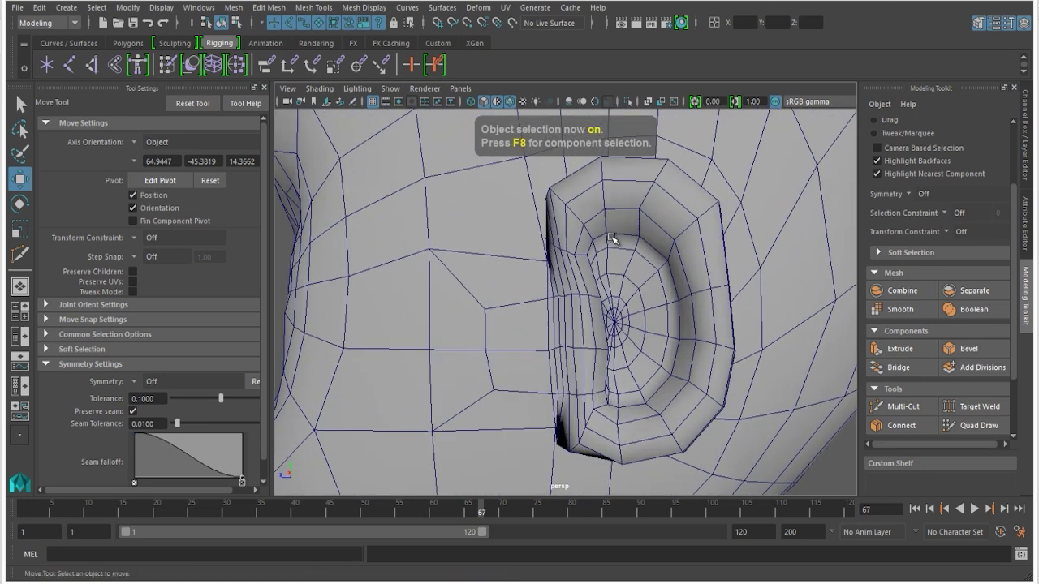
middle_click_drag(612, 238, 608, 290, "alt")
right_click_drag(608, 290, 711, 338, "alt")
right_click_drag(655, 197, 655, 162)
left_click(658, 289)
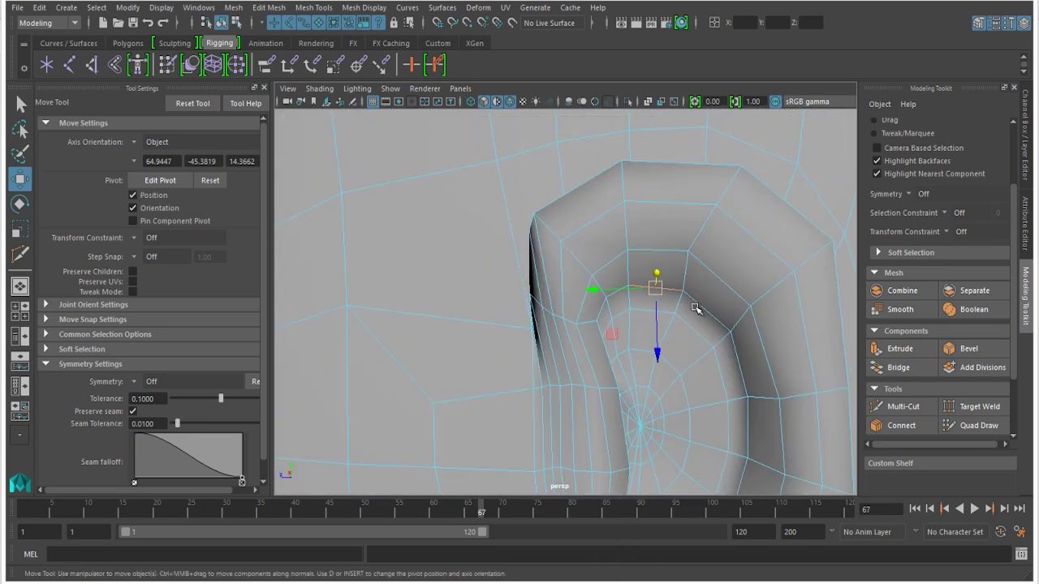
left_click(705, 313, "shift")
left_click_drag(679, 375, 679, 360)
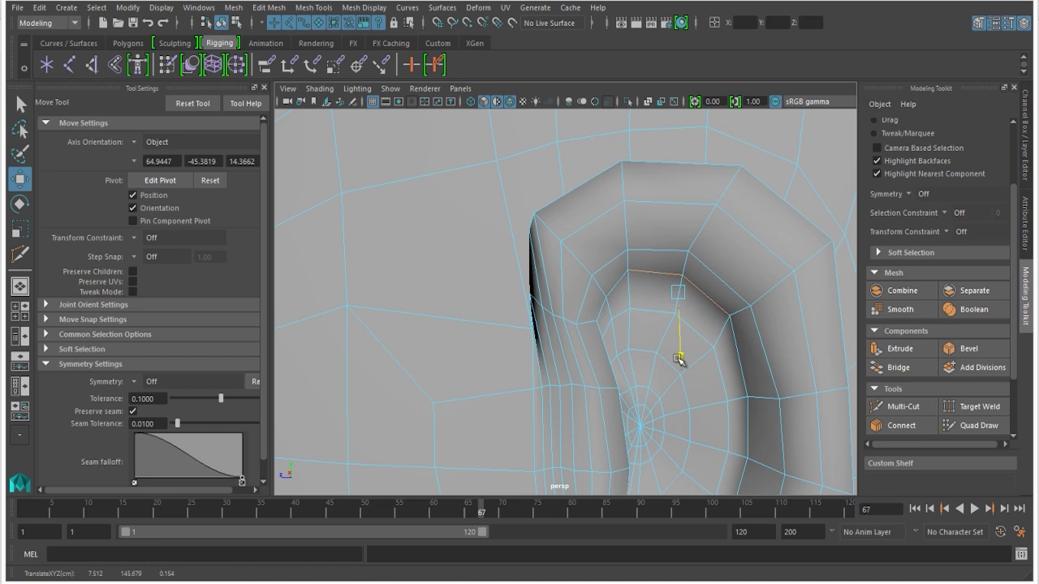
Move the edges at the top and back of the ear's inner rim slightly outwards to widen the bowl
middle_click_drag(678, 361, 679, 354)
left_click(603, 314)
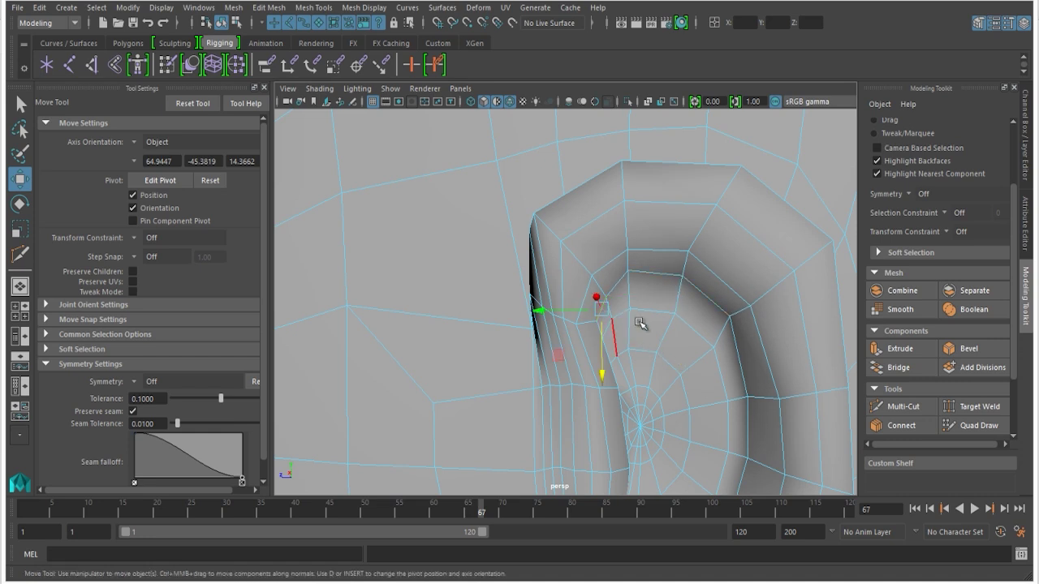
left_click_drag(517, 363, 726, 274, "alt")
left_click(719, 284)
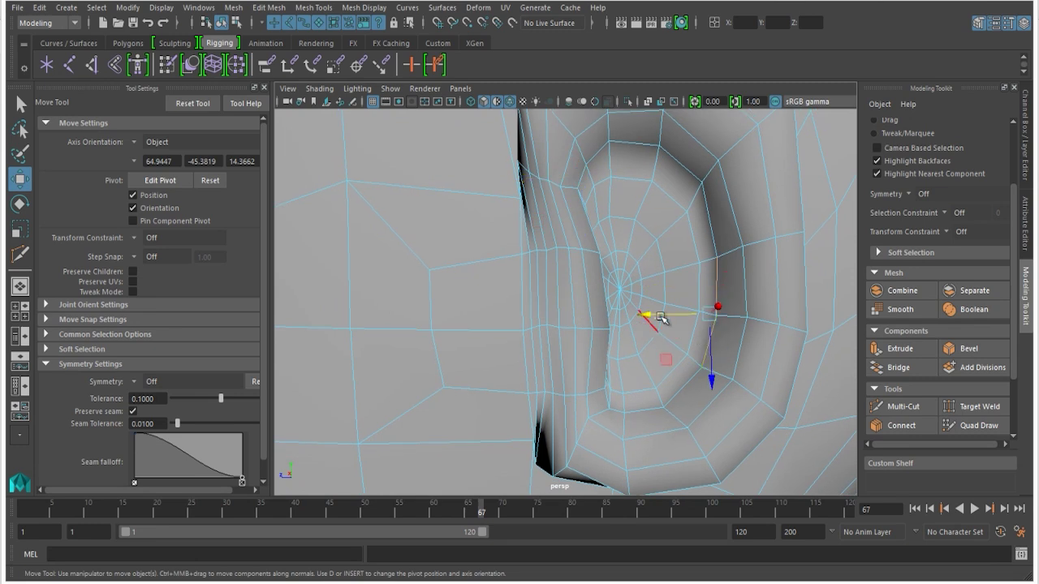
key("ctrl+z")
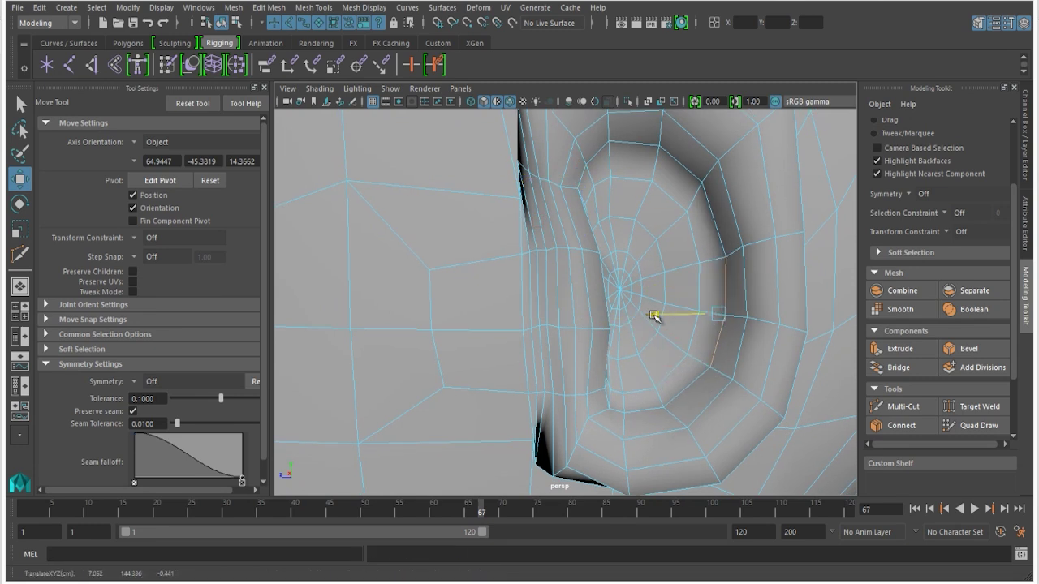
Select the lower edges of the ear's inner rim and move them slightly downwards and back
left_click(676, 395)
left_click(668, 405)
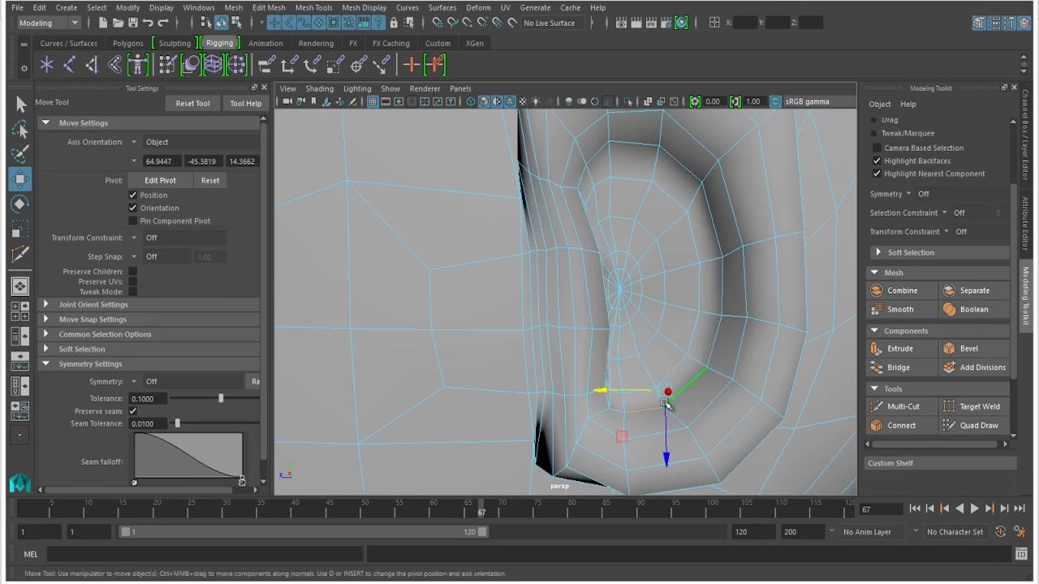
left_click_drag(666, 452, 666, 463)
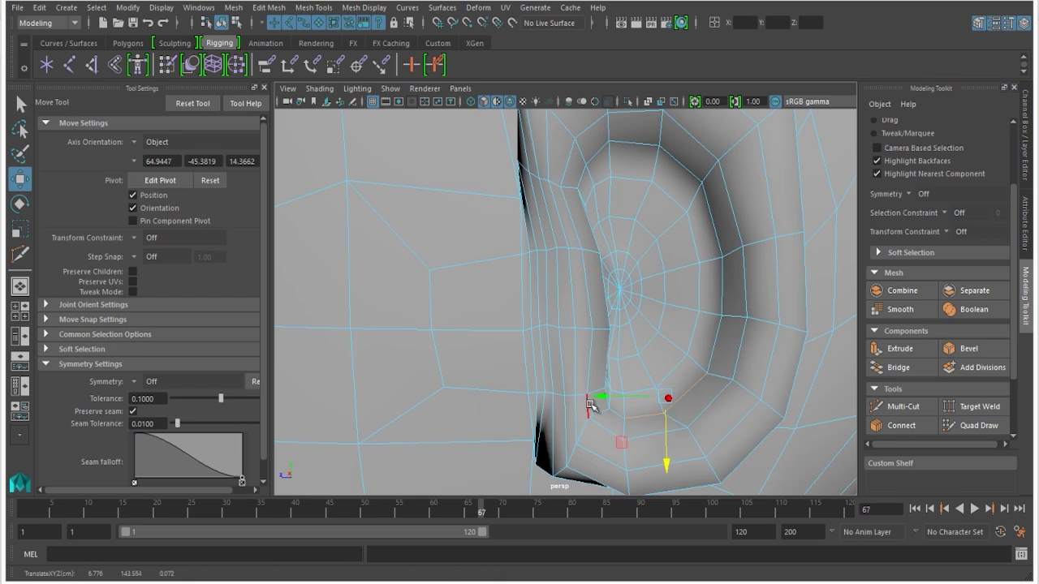
left_click_drag(605, 401, 610, 398)
Turn on soft selection, select the rear section of the ear's outer rim and move it slightly to adjust its curve
scroll(508, 289, "down", 7)
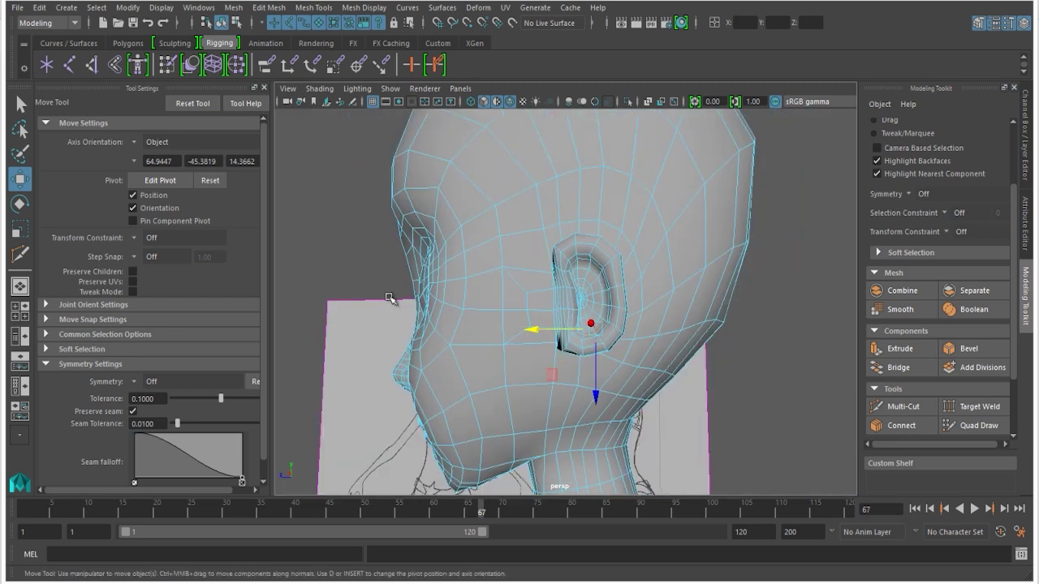
left_click_drag(627, 307, 621, 285, "alt")
right_click_drag(616, 273, 619, 291)
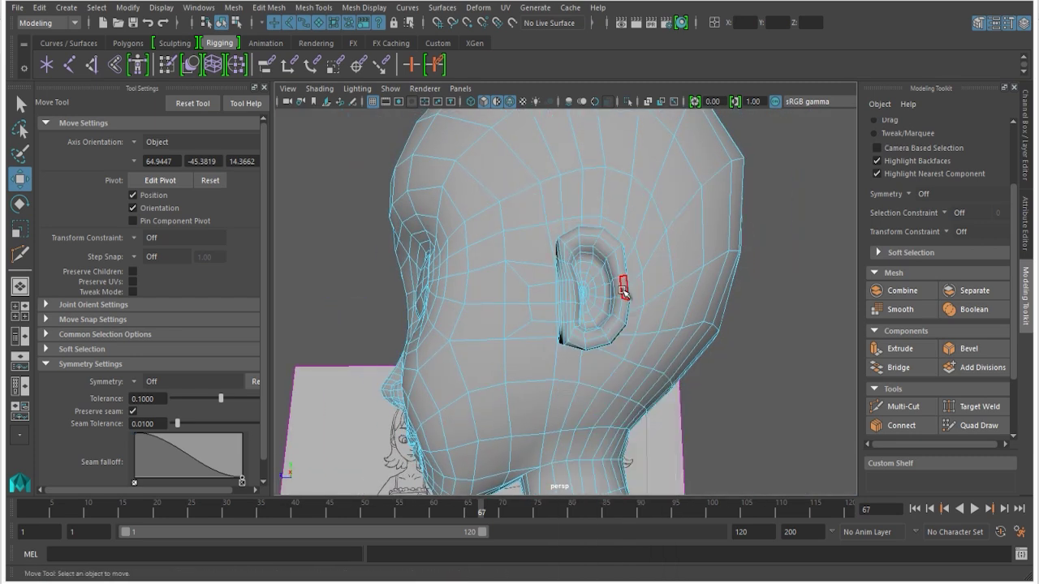
left_click(625, 283)
scroll(649, 321, "up", 3)
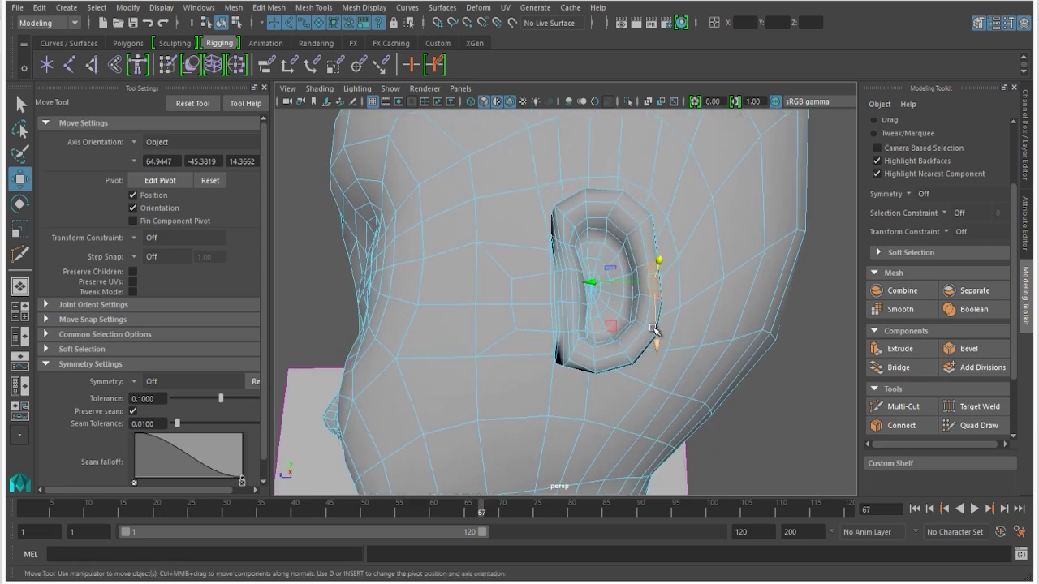
key("b")
right_click_drag(689, 329, 717, 334, "alt")
left_click_drag(718, 335, 539, 317, "alt")
left_click(589, 289)
left_click(698, 238, "ctrl")
left_click(700, 355, "ctrl")
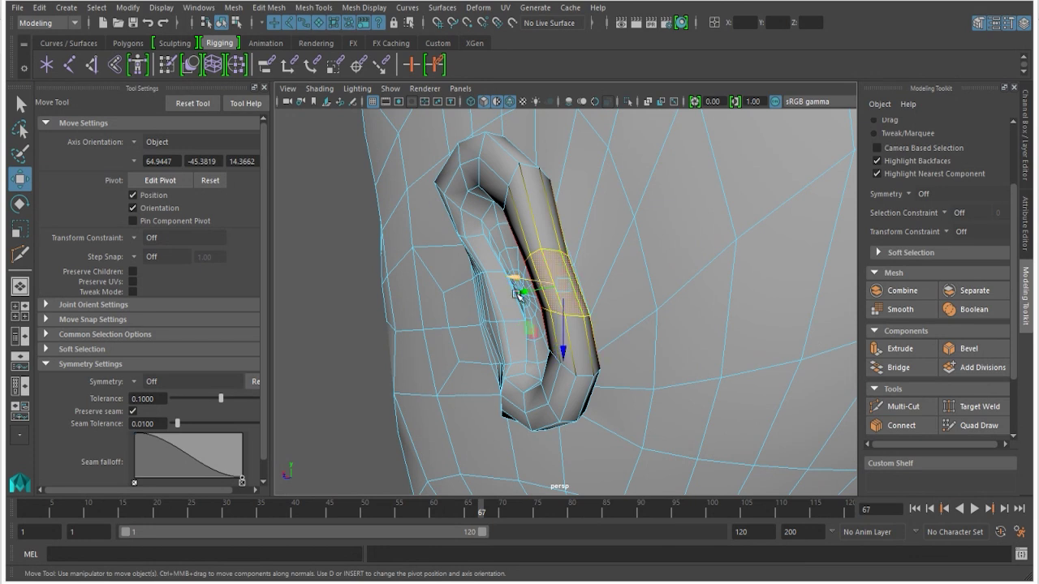
left_click_drag(568, 280, 590, 296, "alt")
left_click_drag(664, 279, 676, 282)
scroll(617, 333, "down", 5)
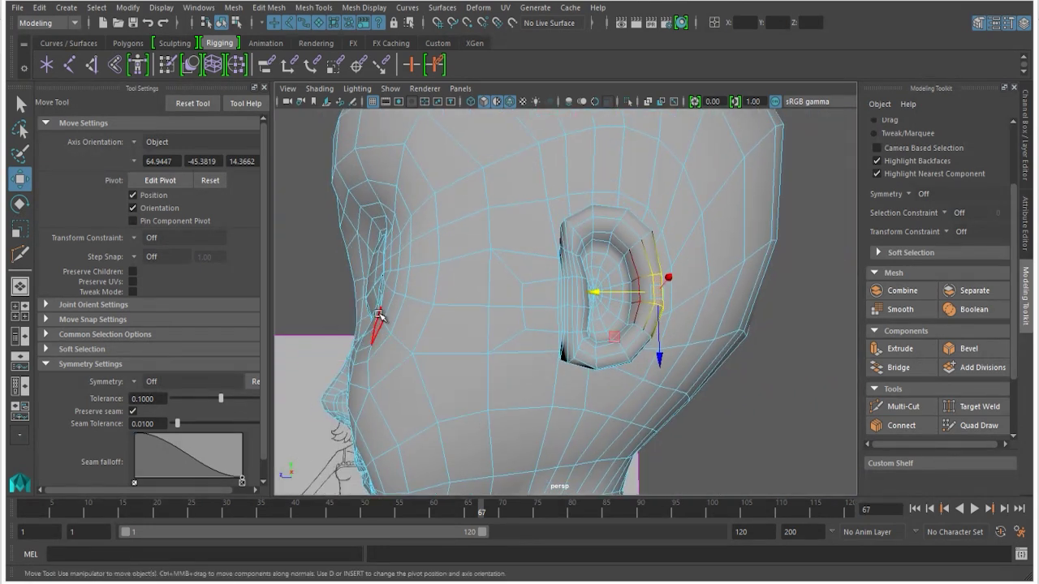
Return to object mode, then select the other half of the head and hide it
key("F8")
key("F8")
left_click_drag(477, 341, 524, 460, "alt")
right_click_drag(524, 460, 622, 287, "alt")
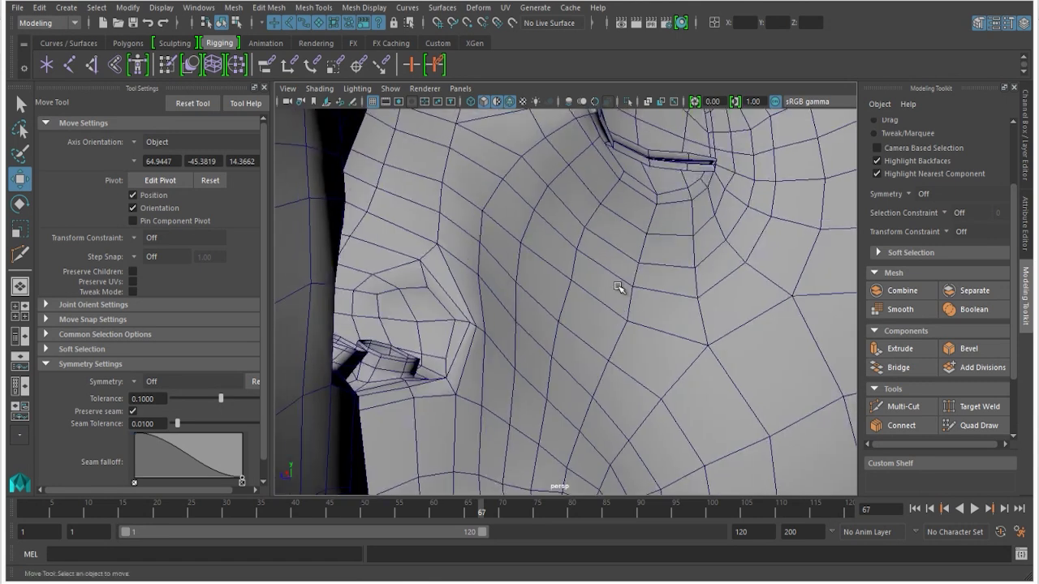
left_click_drag(622, 287, 536, 328, "alt")
mouse_move(532, 197)
right_mouse_down()
mouse_move(549, 196)
mouse_move(532, 196)
right_mouse_up()
left_click(631, 248)
left_click_drag(631, 249, 721, 387, "alt")
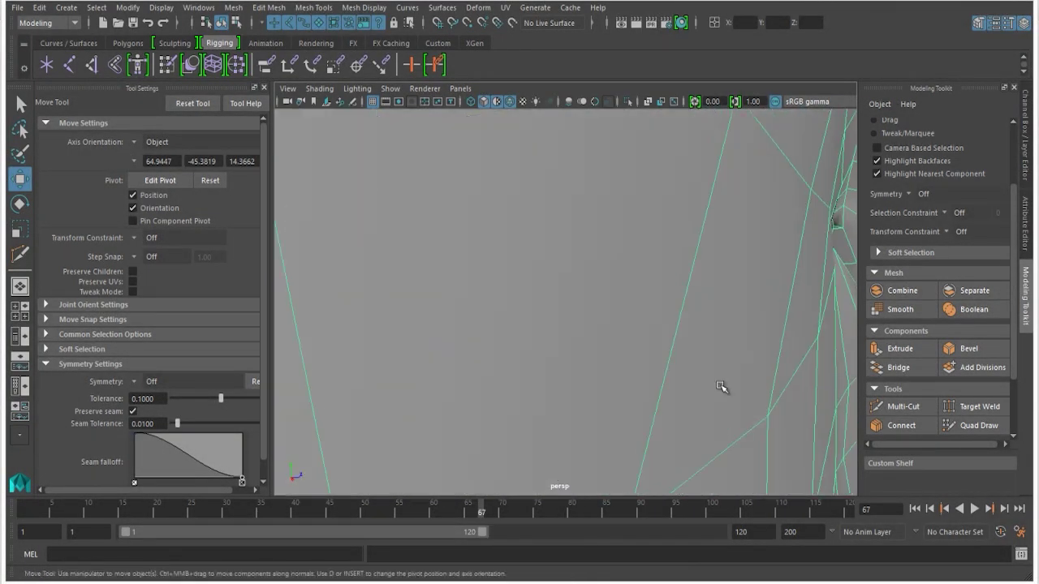
right_click_drag(720, 388, 627, 339, "alt")
key("ctrl+h")
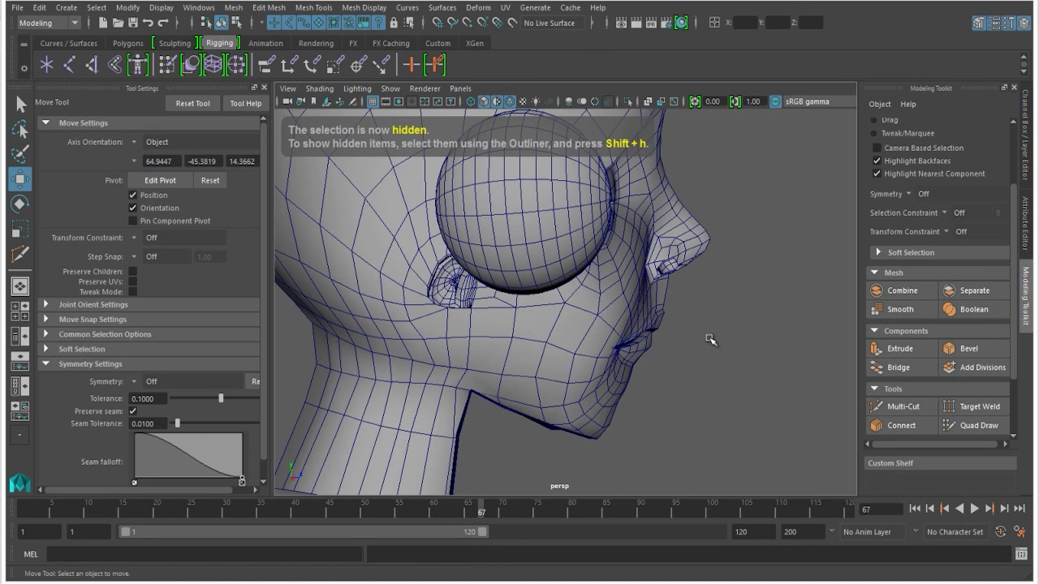
From inside the head, select the border edges of the mouth opening and extrude them
left_click_drag(711, 273, 471, 326, "alt")
right_click_drag(470, 326, 582, 327, "alt")
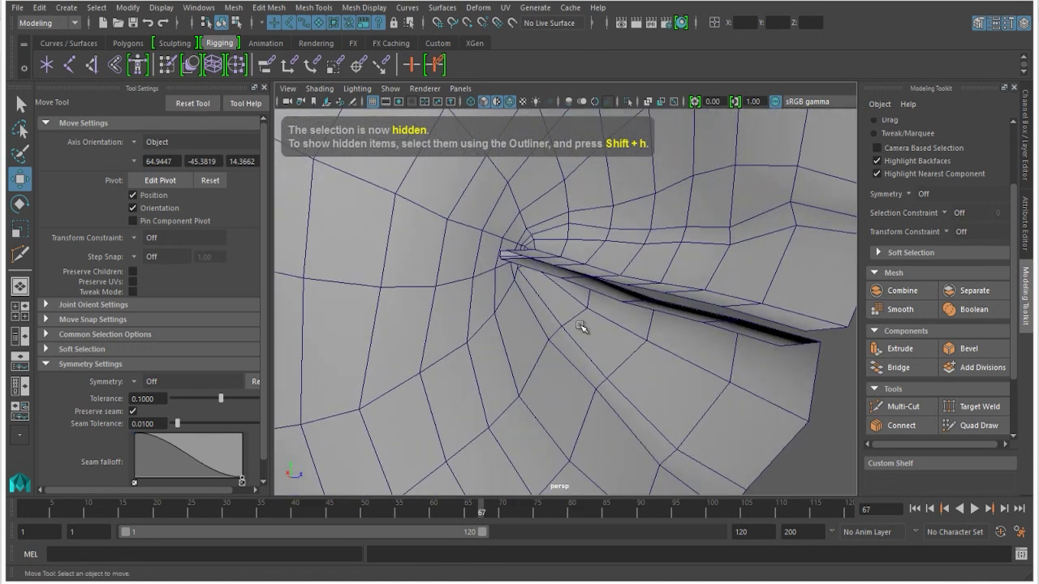
left_click_drag(582, 327, 532, 313, "alt")
right_click_drag(522, 198, 522, 162)
left_click_drag(452, 228, 431, 252, "alt")
left_click(491, 243)
left_click_drag(482, 273, 503, 299, "alt")
left_click(620, 261)
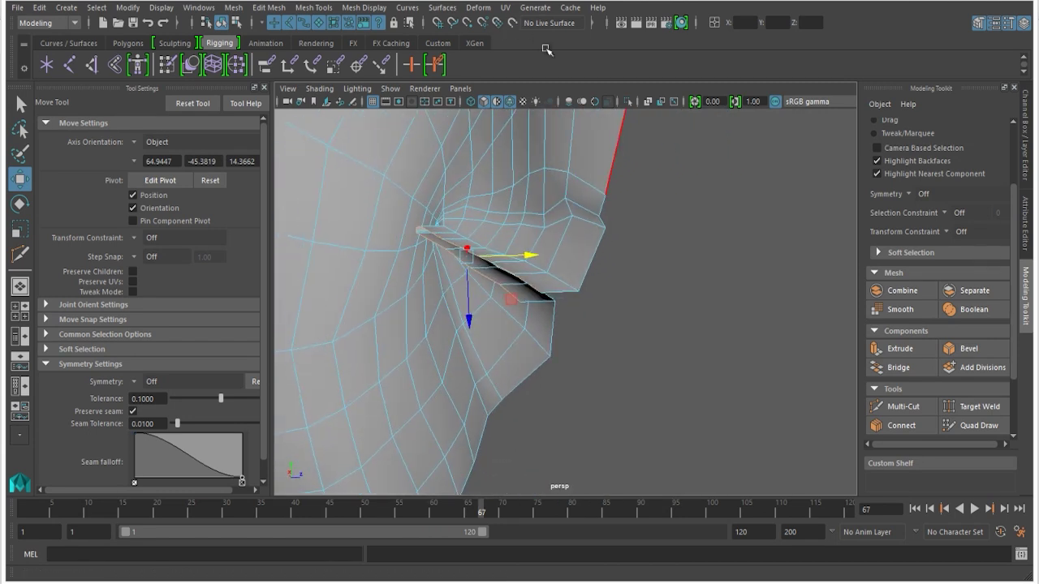
left_click(898, 348)
Pull the extruded mouth edges back into the head and flatten them into line by scaling along the depth axis
left_click_drag(420, 267, 614, 277, "alt")
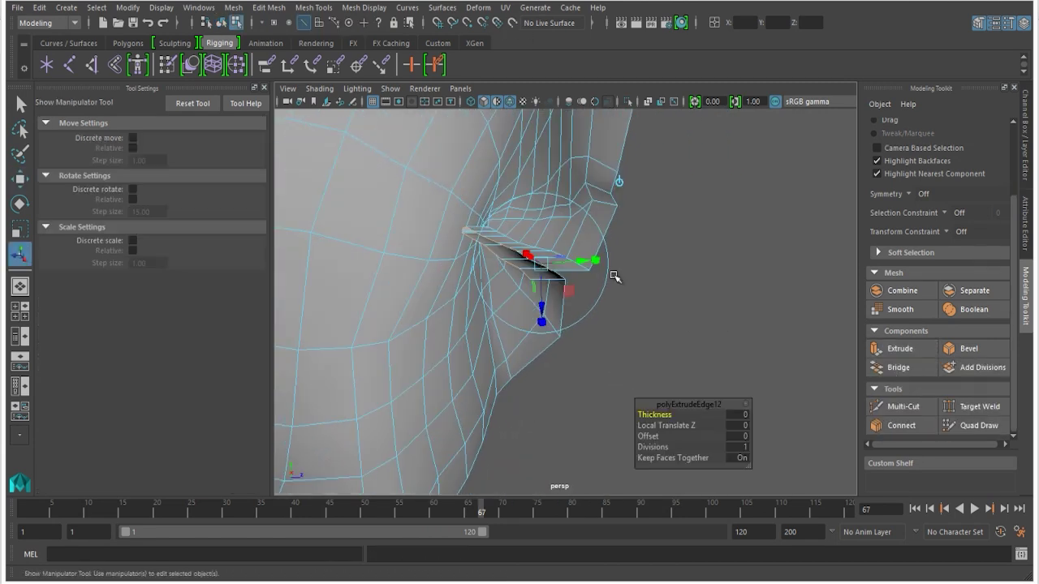
left_click_drag(621, 185, 492, 259, "alt")
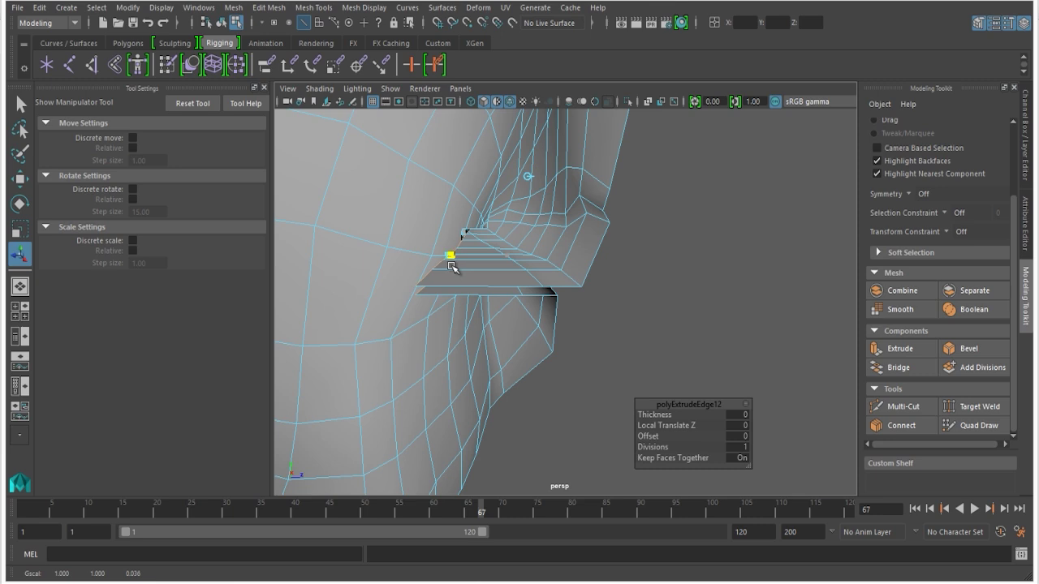
left_click_drag(452, 267, 426, 272)
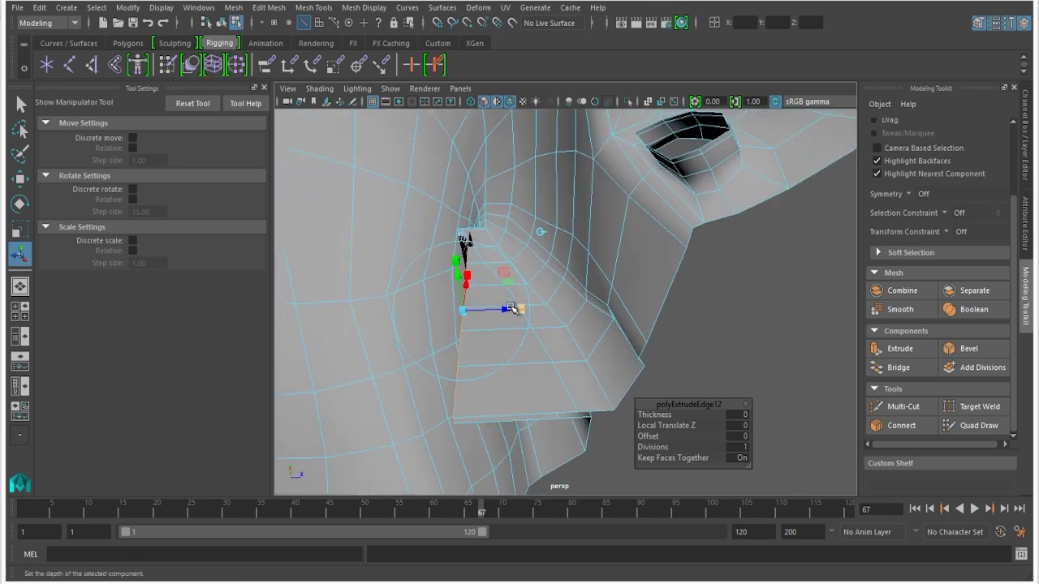
left_click_drag(511, 309, 478, 314)
Rotate the extruded mouth edges to slant them, then scale them vertically to open up the inner mouth
key("w")
key("e")
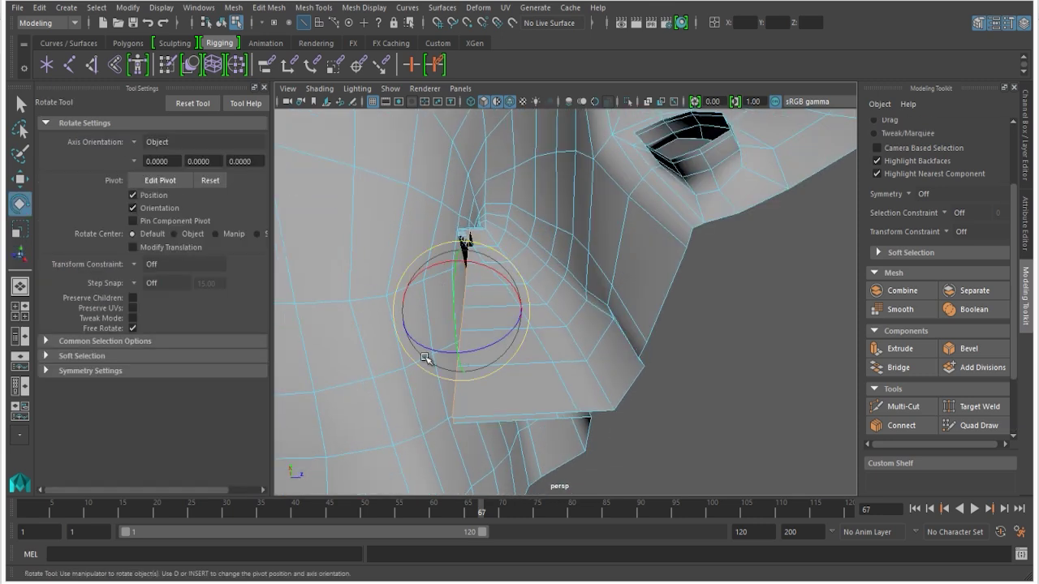
left_click_drag(442, 348, 446, 349)
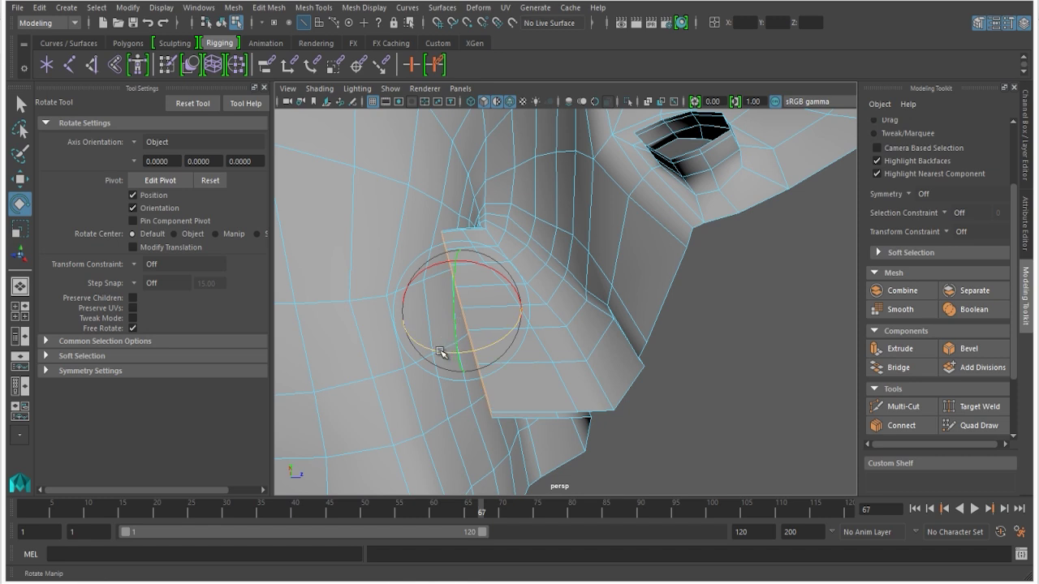
key("w")
key("f")
key("r")
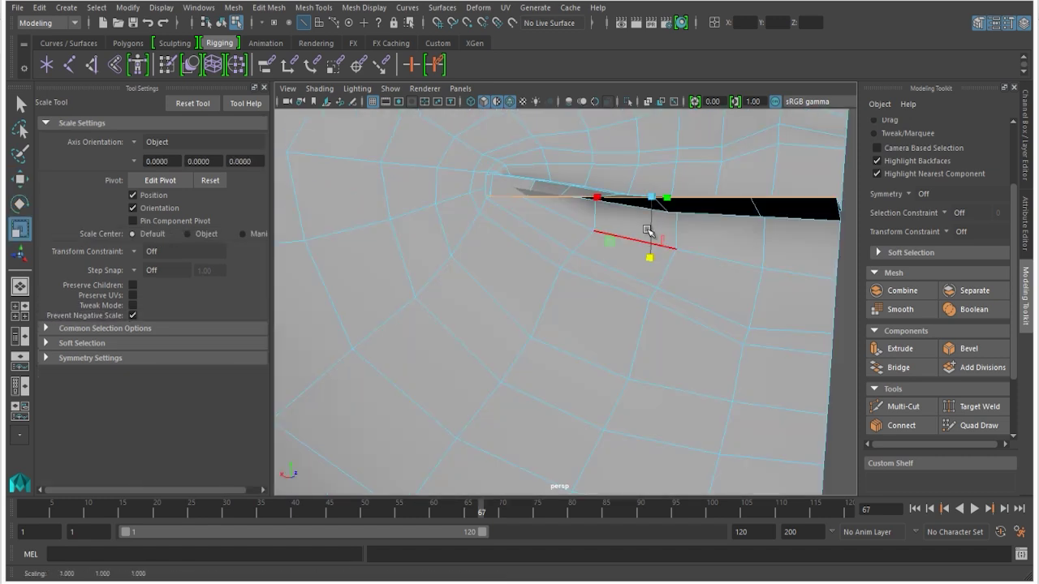
left_click_drag(650, 260, 633, 371)
left_click_drag(650, 261, 635, 317)
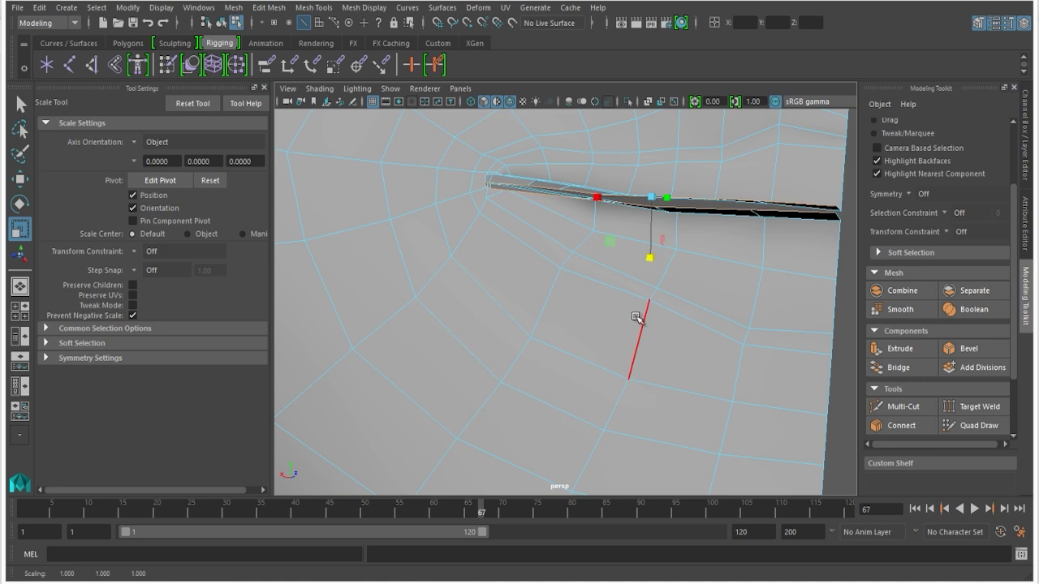
left_click_drag(650, 257, 615, 324)
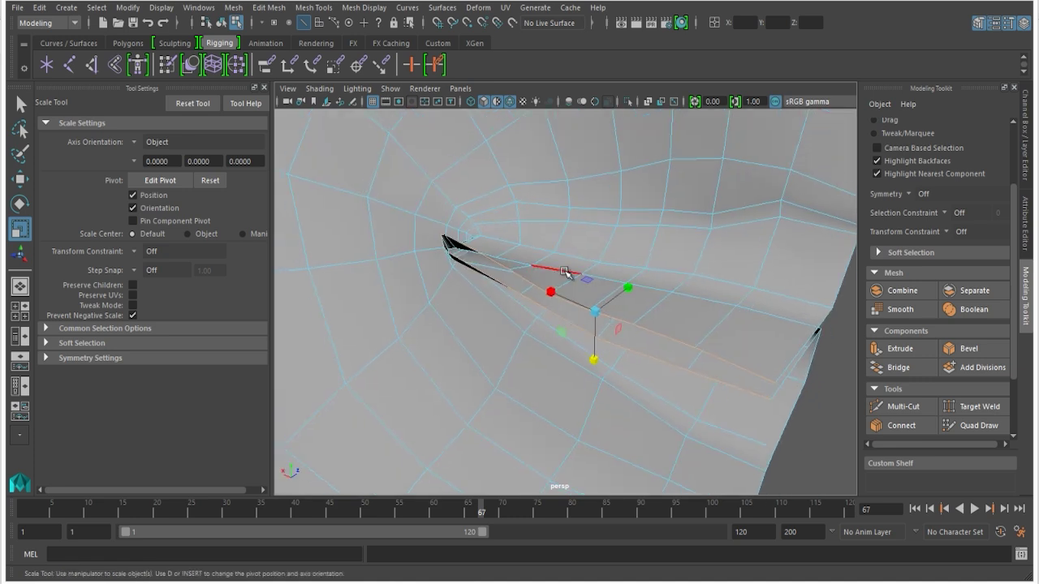
Select the upper edges of the mouth extrusion and move them upwards to separate them from the lower ones
right_click_drag(564, 198, 573, 131)
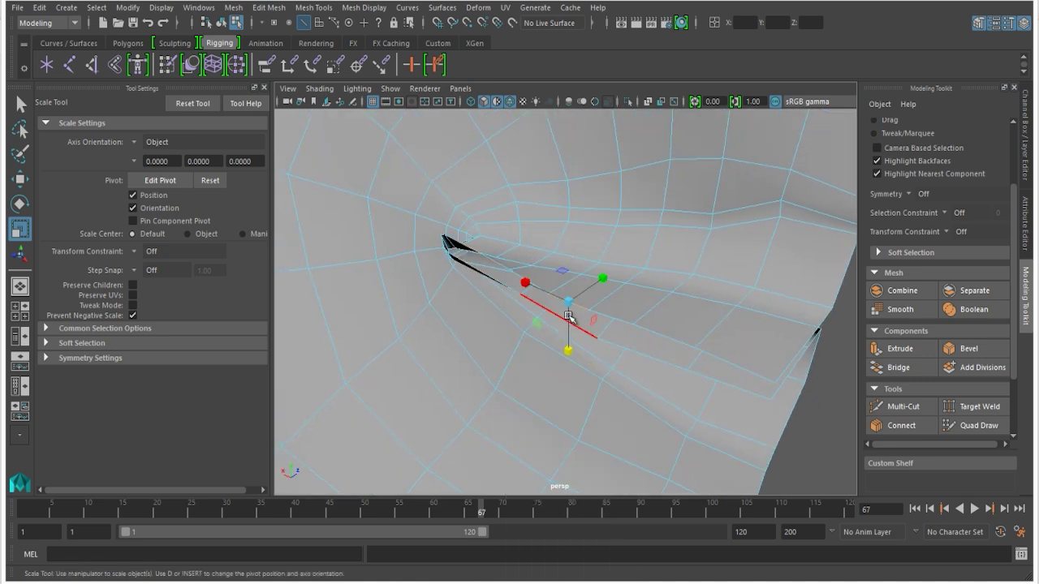
key("w")
left_click_drag(591, 318, 629, 325, "alt")
left_click_drag(691, 304, 690, 262)
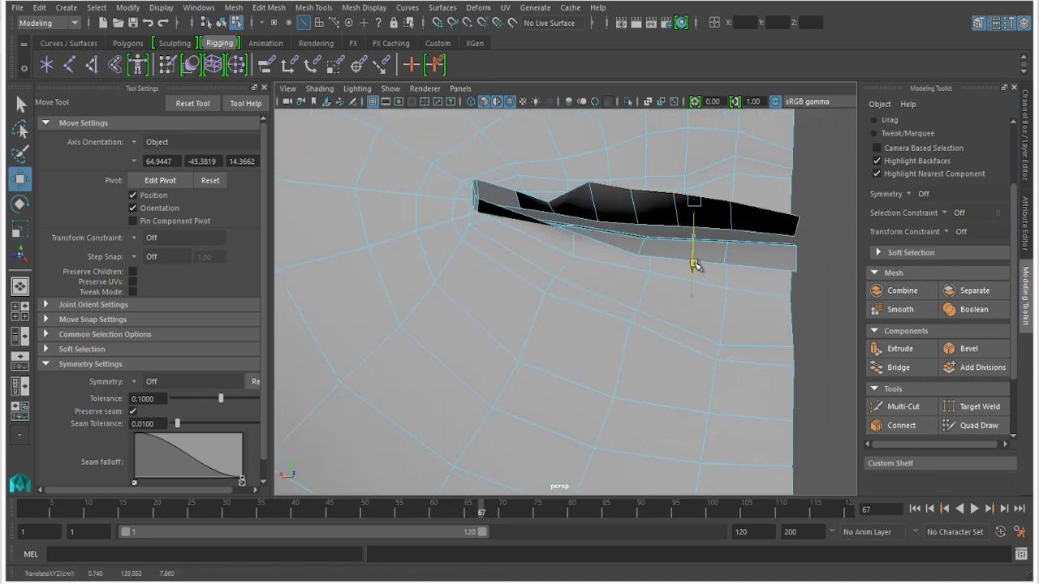
Move the low vertices near the mouth corner and the vertex at the face's centre line up along the extrusion's upper border
right_click_drag(566, 197, 528, 180)
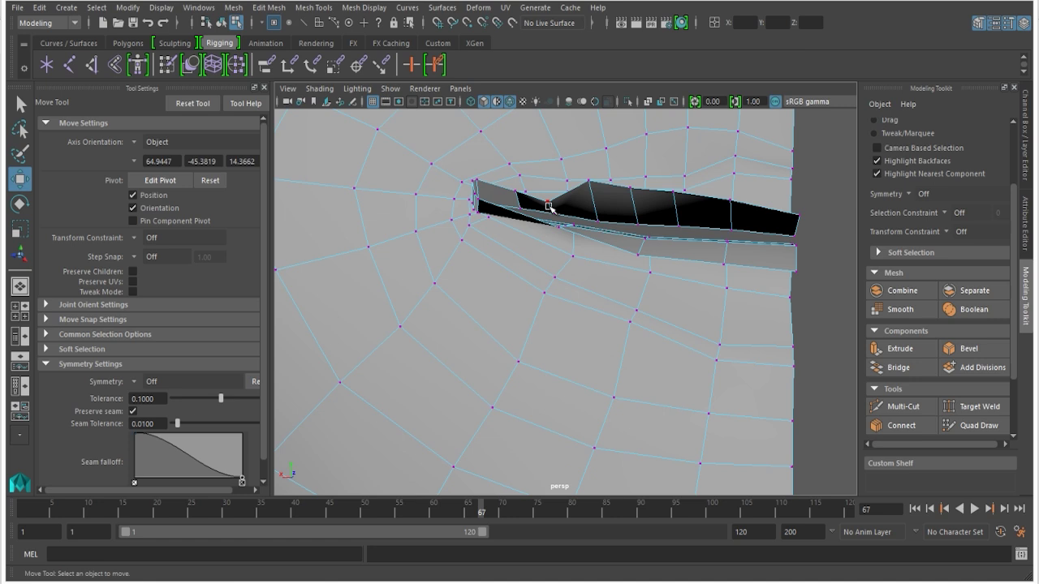
left_click(549, 203)
left_click_drag(550, 271, 520, 252)
left_click(514, 199)
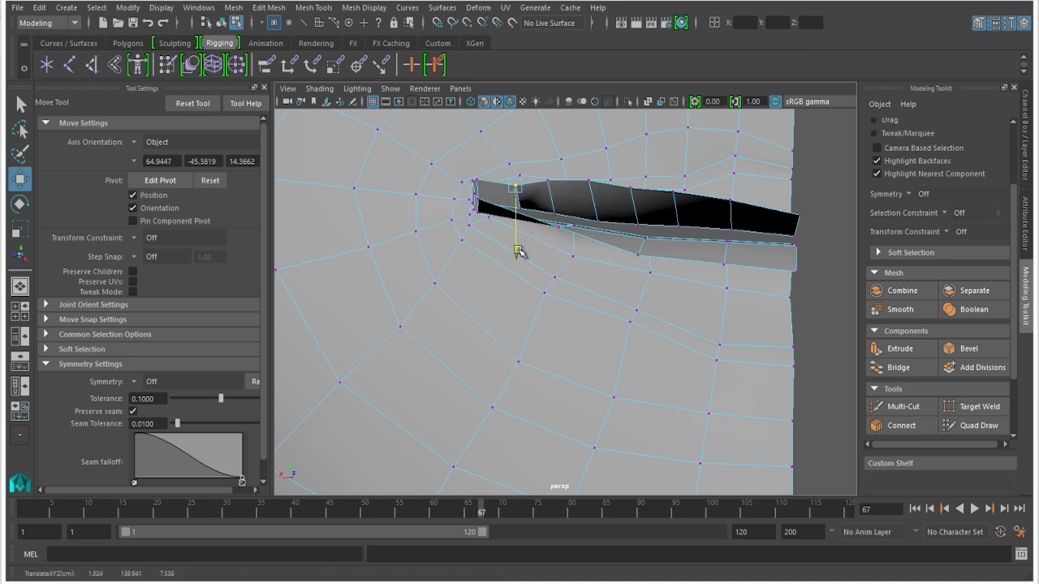
left_click(799, 217)
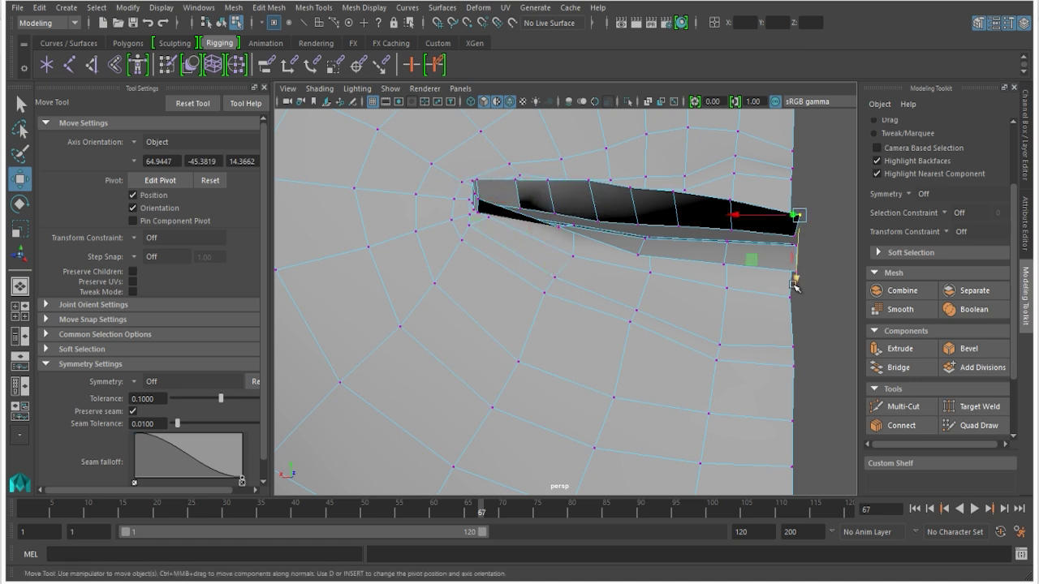
left_click_drag(798, 279, 779, 258)
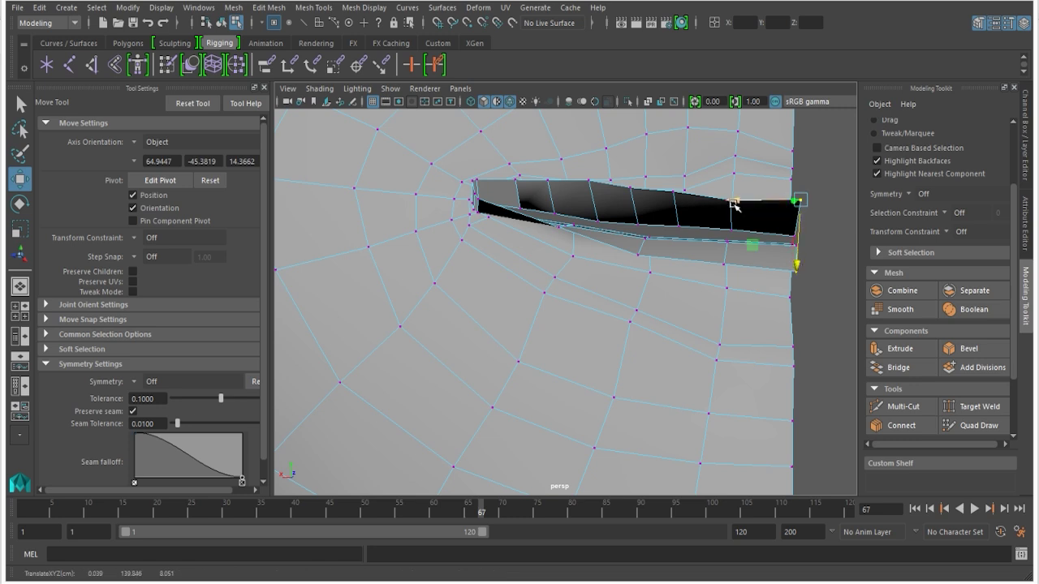
Select the upper border edges from mouth corner to centre line, scale them level vertically and move them slightly up
right_click_drag(579, 189, 577, 153)
left_click(497, 177)
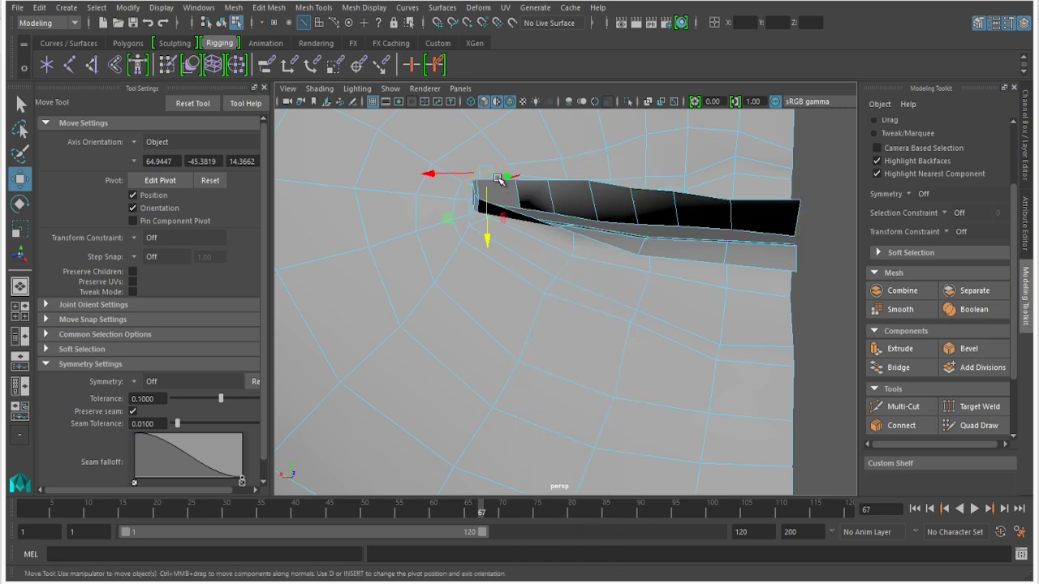
left_click(498, 182)
left_click(760, 202, "shift")
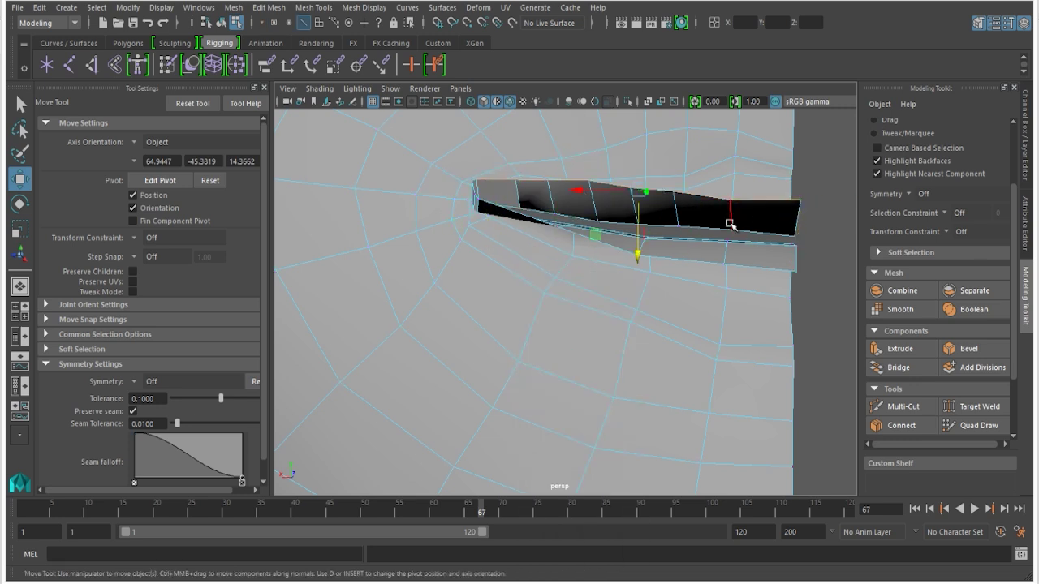
key("r")
left_click_drag(637, 254, 636, 199)
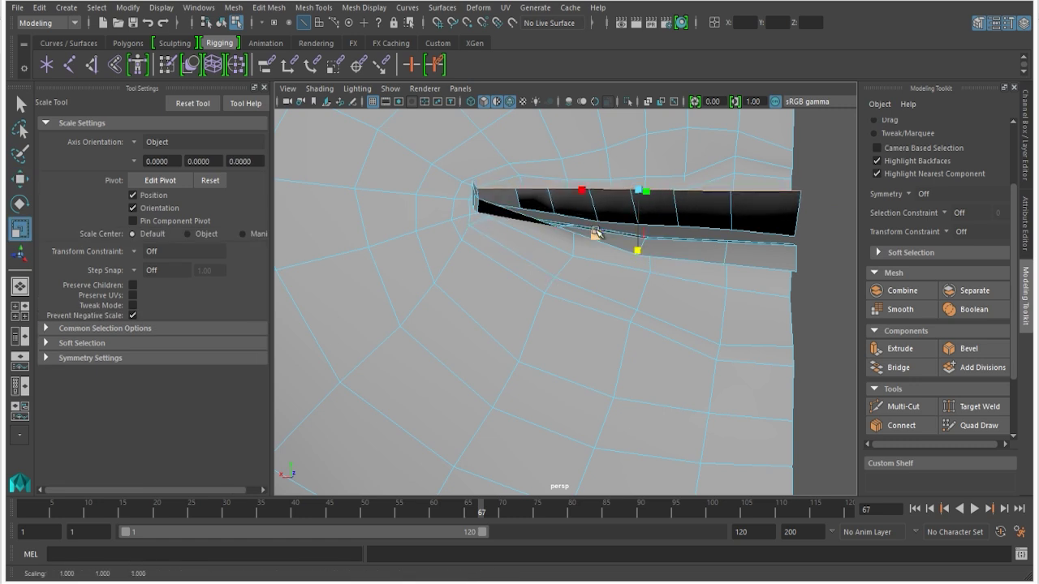
key("w")
left_click_drag(637, 256, 639, 240)
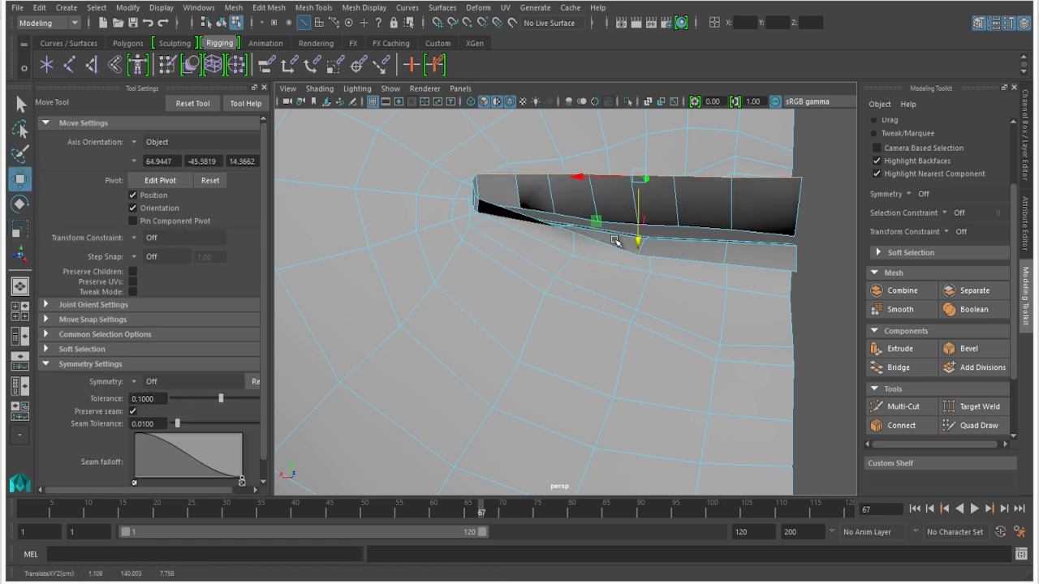
Select the lower border edges of the mouth extrusion, scale them level vertically and shift them slightly up
left_click(507, 211)
double_click(752, 269, "shift")
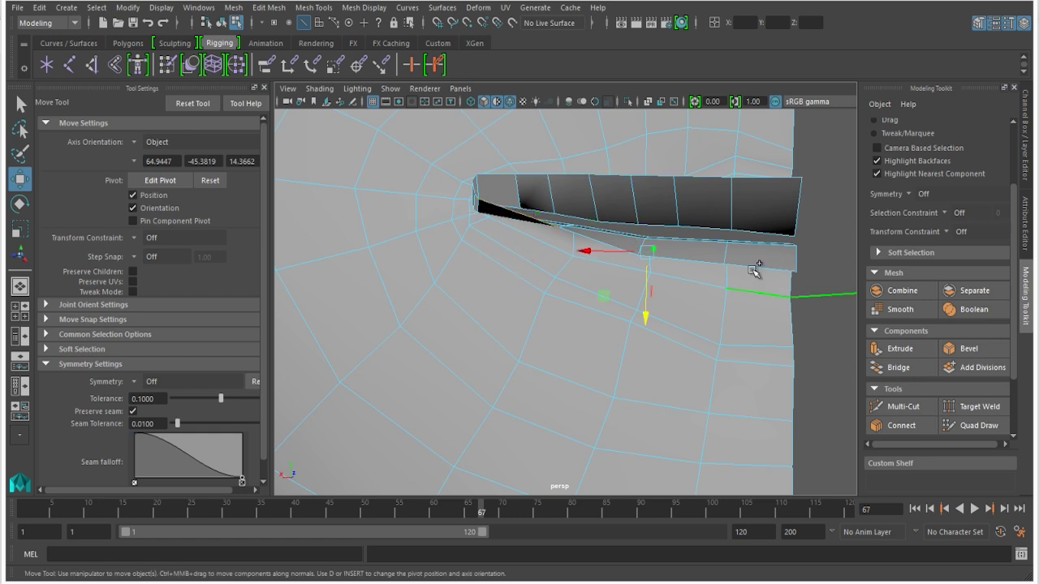
left_click_drag(614, 286, 632, 270, "alt")
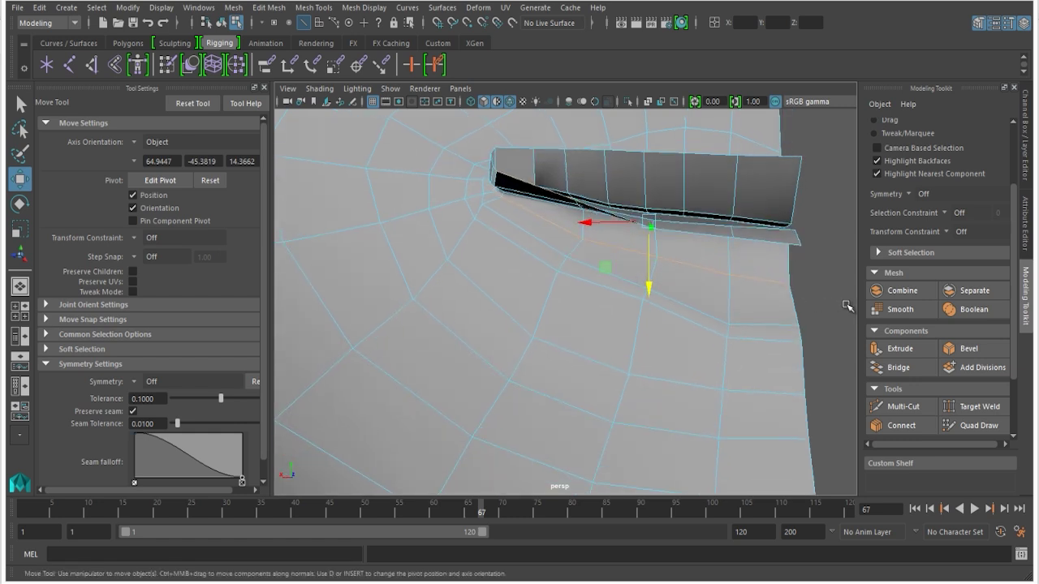
left_click(846, 304)
left_click(792, 242)
double_click(529, 187, "shift")
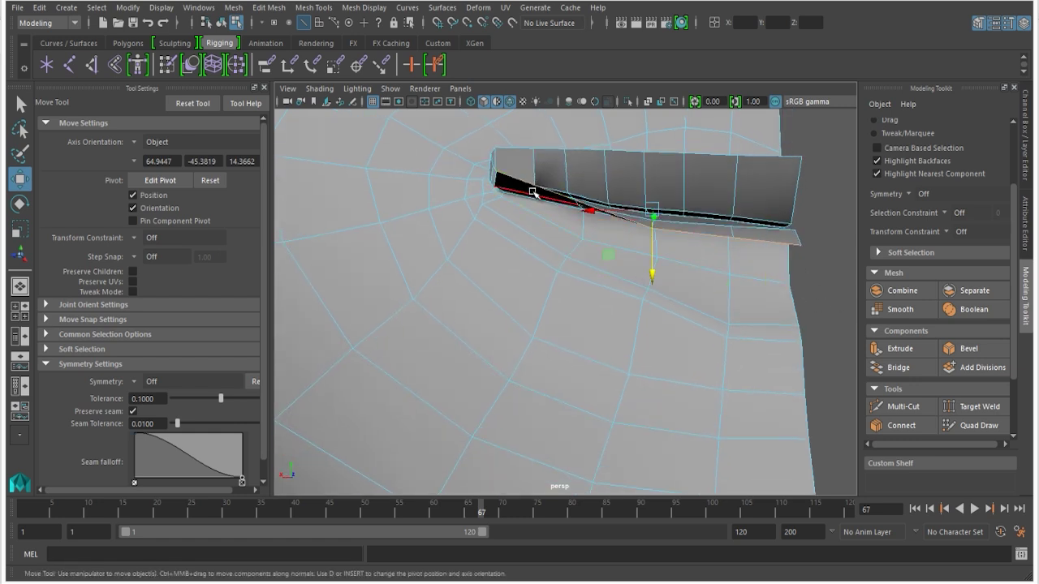
key("r")
left_click_drag(650, 269, 652, 209)
key("w")
left_click_drag(651, 282, 650, 278)
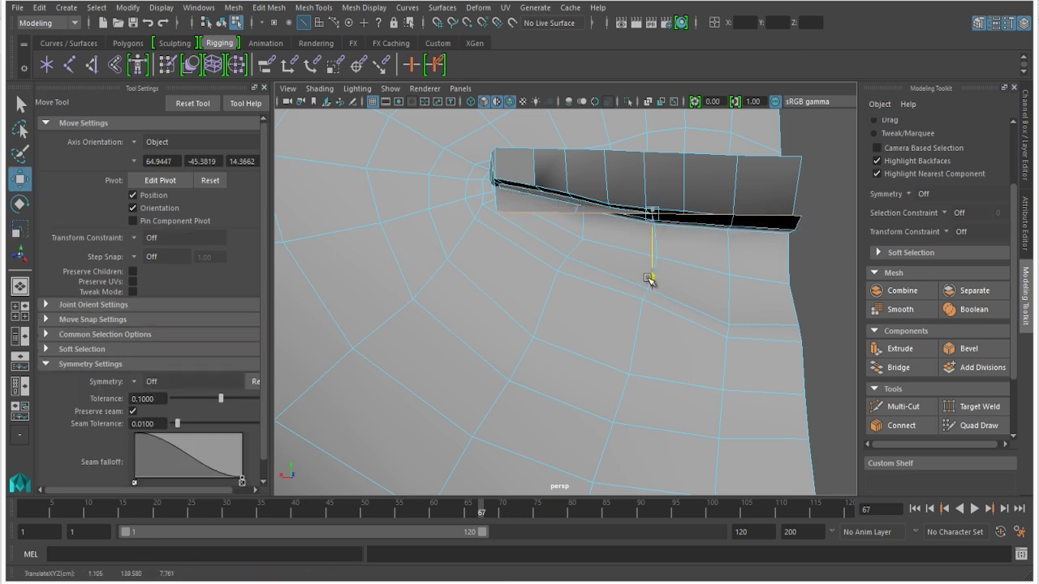
Rotate the levelled lower border edges slightly and move them down, away from the upper border
key("e")
left_click_drag(608, 249, 596, 241)
key("w")
left_click_drag(652, 281, 466, 346)
left_click(399, 339, "shift")
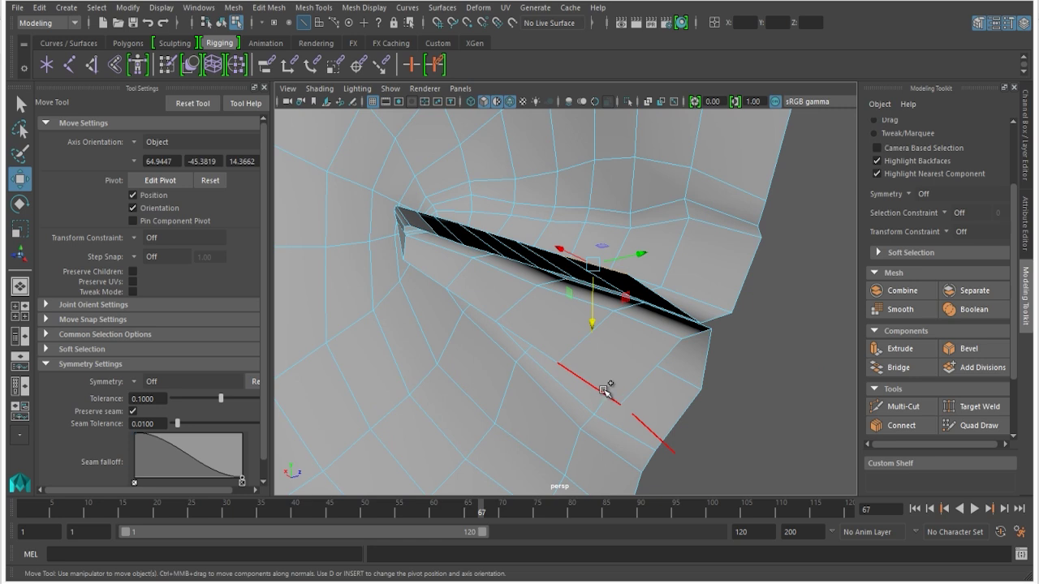
Select the upper border edges of the mouth extrusion and move them forward towards the lips and slightly down
left_click_drag(496, 248, 536, 291, "alt")
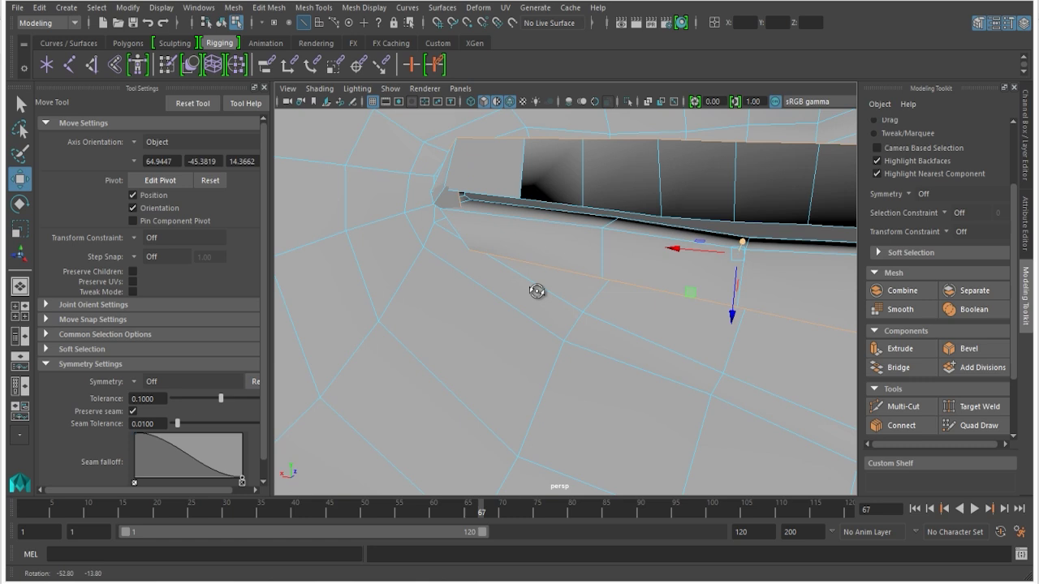
left_click(476, 155)
scroll(592, 214, "up", 3)
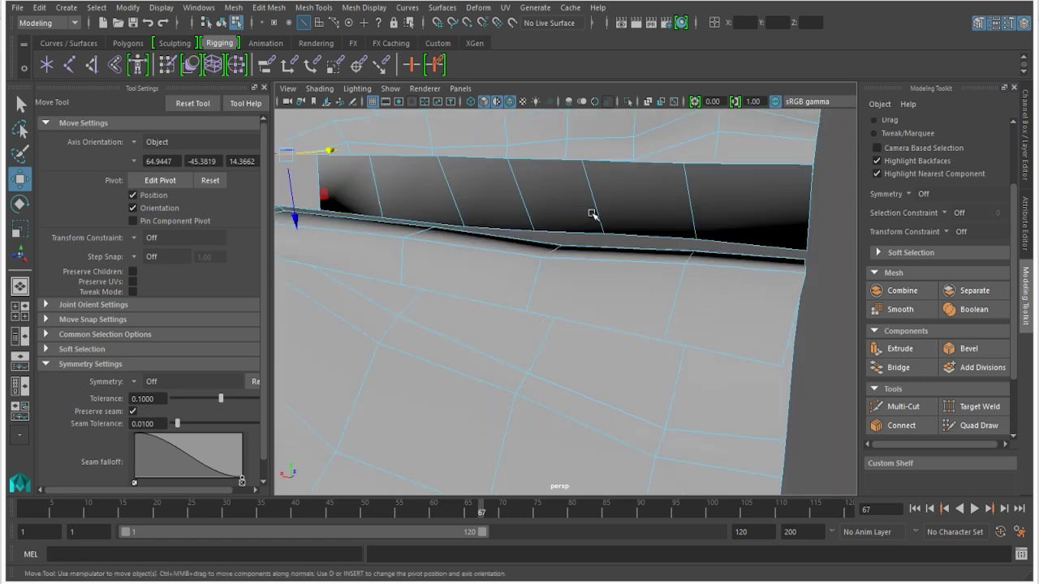
left_click(734, 170, "shift")
left_click_drag(536, 187, 416, 273, "alt")
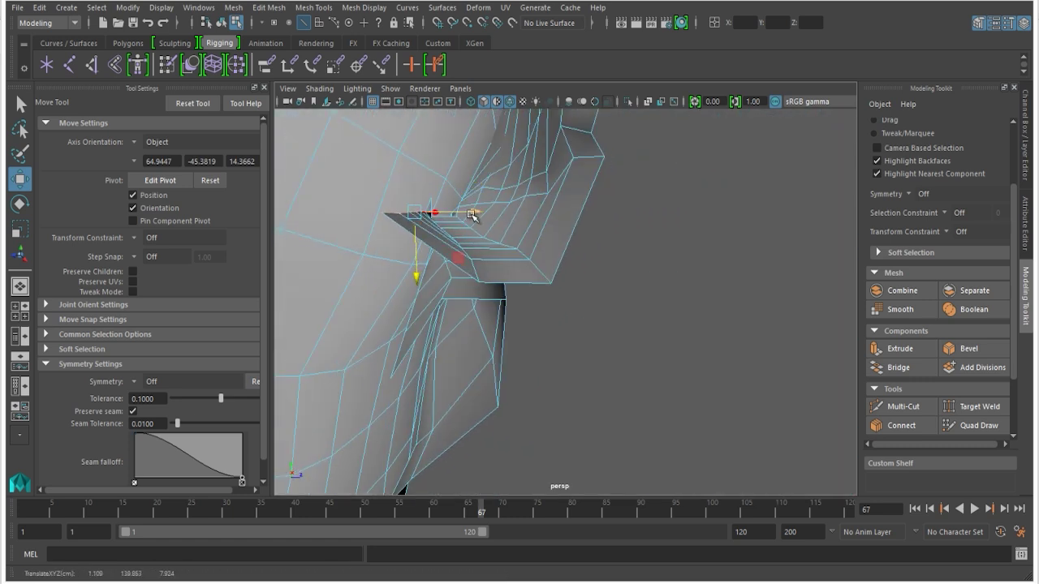
key("e")
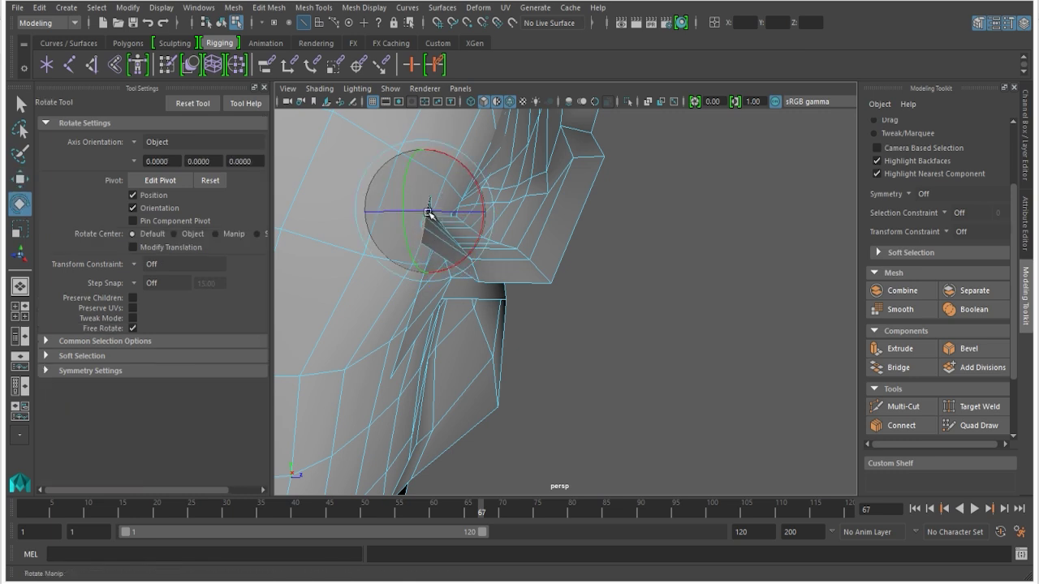
key("w")
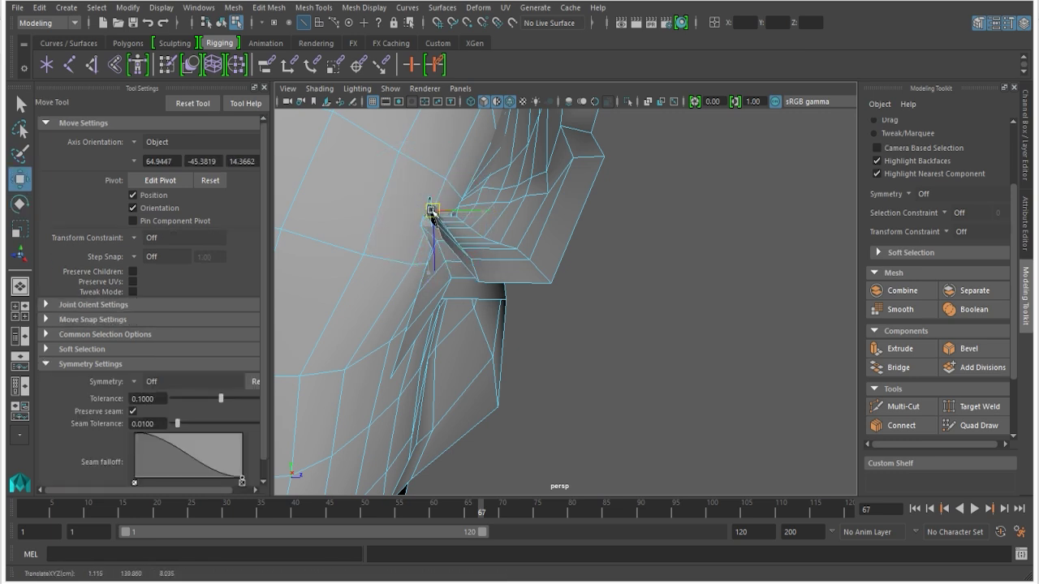
Select the extrusion's border edge at the mouth corner and shift it in depth
left_click_drag(391, 254, 581, 317, "alt")
middle_click_drag(527, 351, 593, 260, "alt")
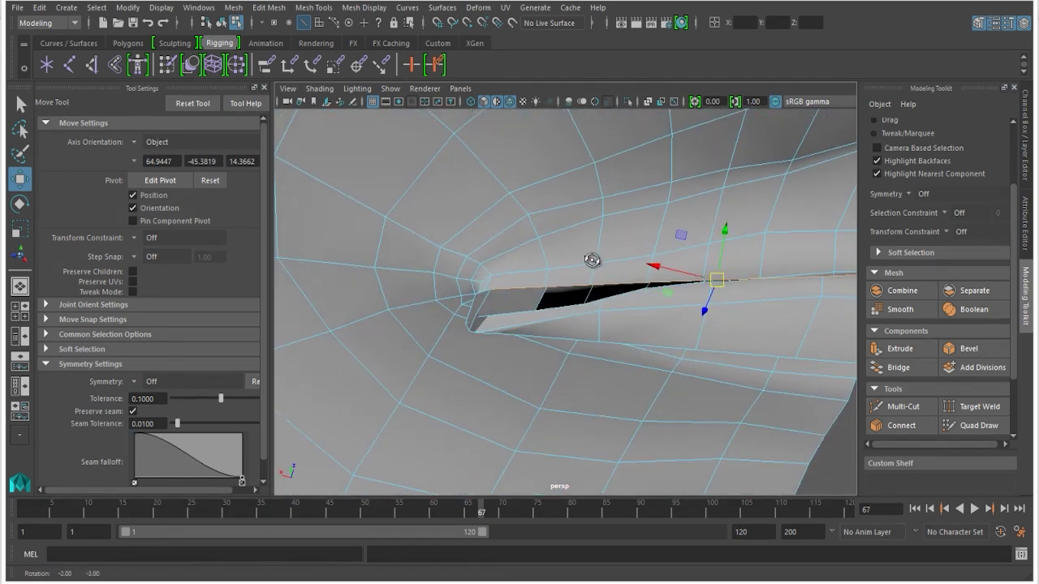
left_click_drag(594, 260, 599, 248, "alt")
right_click_drag(598, 248, 752, 274, "alt")
left_click_drag(422, 276, 503, 204, "alt")
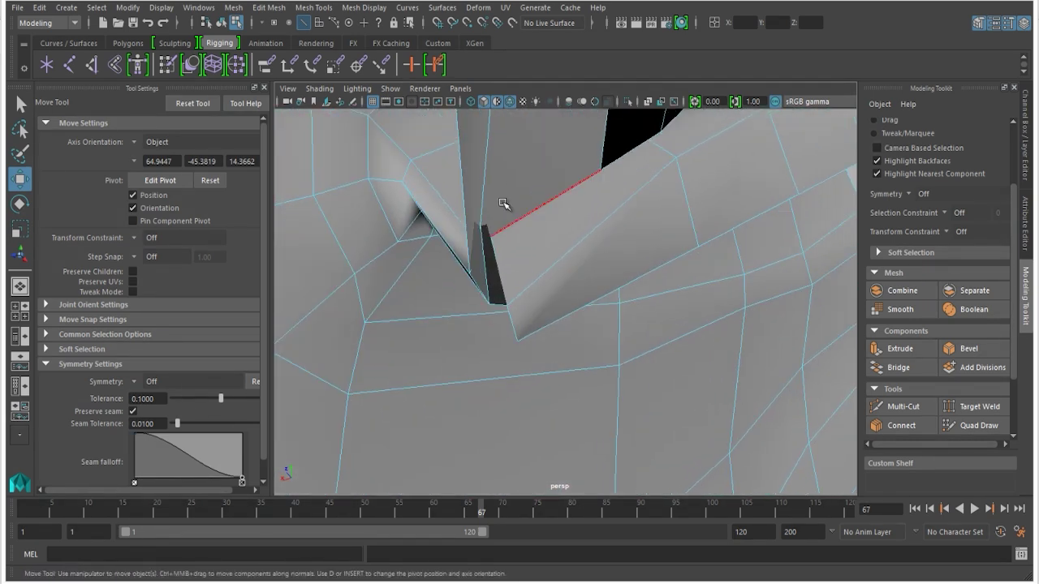
right_click_drag(495, 173, 494, 139)
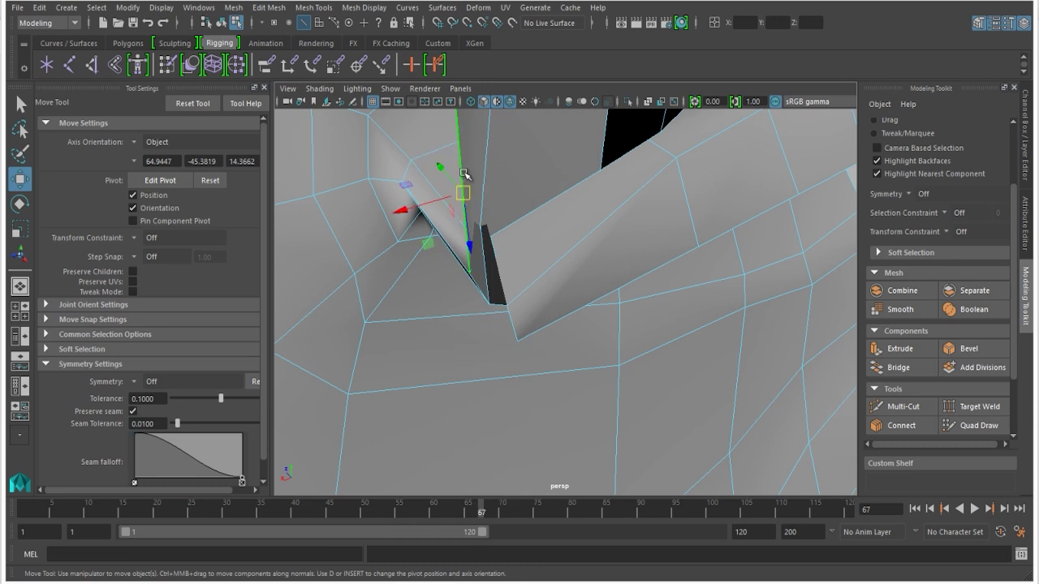
left_click_drag(465, 174, 393, 223, "alt")
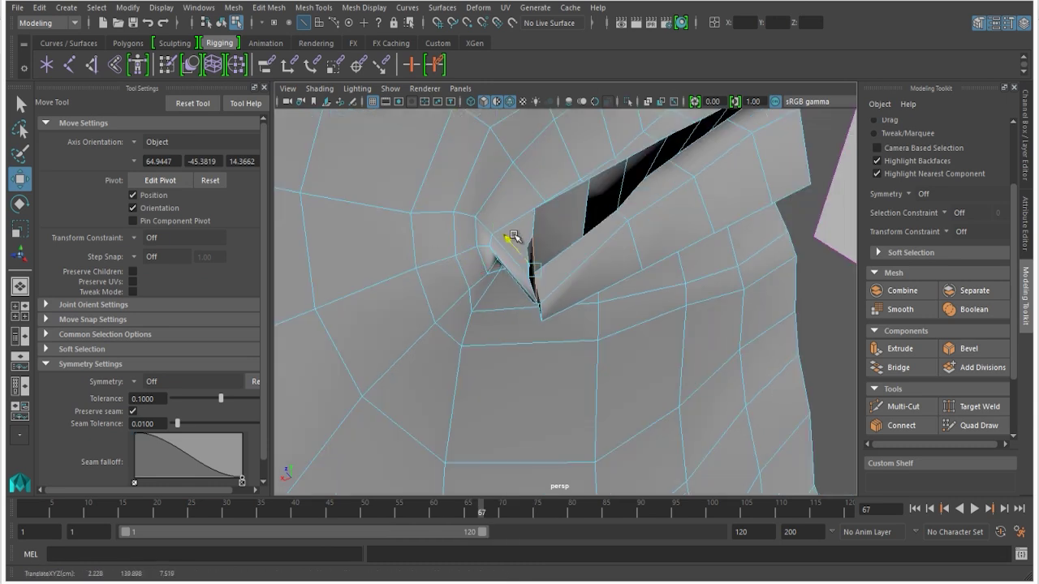
Switch to vertex editing and move the lower border vertex beside the mouth corner outward towards the corner
left_click_drag(503, 260, 552, 251, "alt")
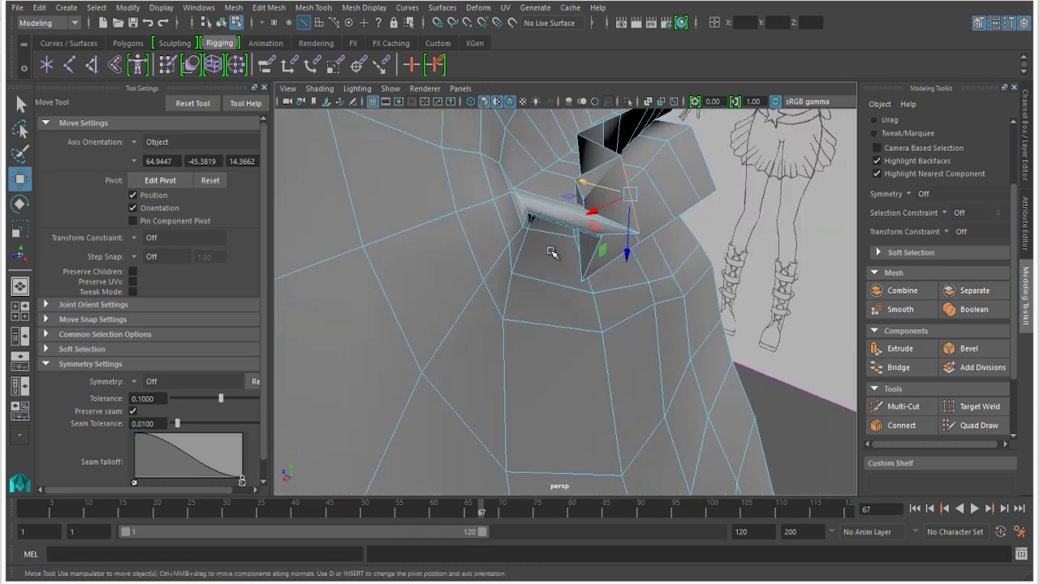
right_click_drag(549, 242, 605, 244, "alt")
left_click_drag(604, 254, 578, 291, "alt")
right_click_drag(578, 295, 612, 307, "alt")
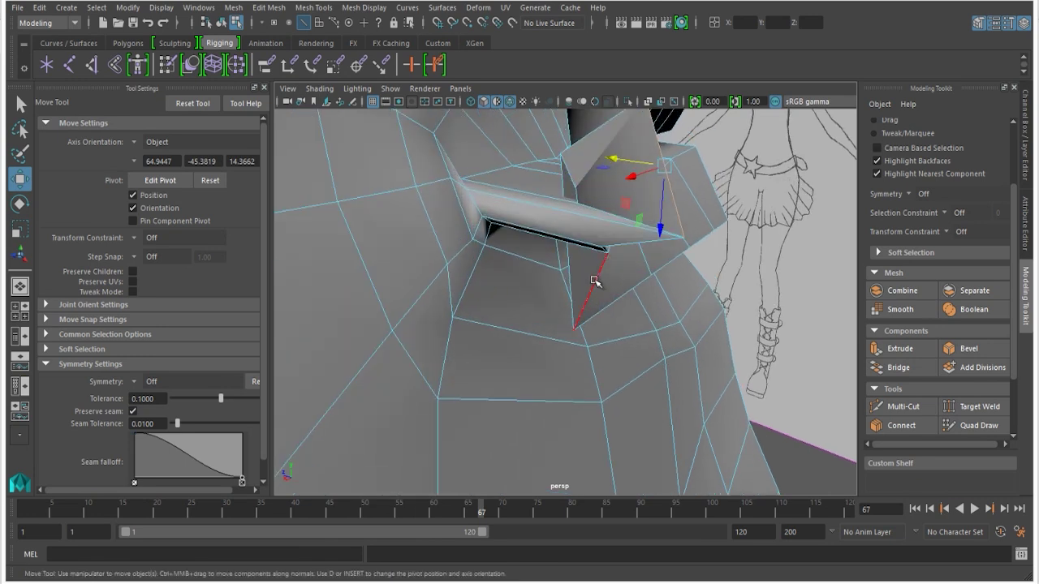
left_click(595, 281)
left_click_drag(581, 292, 526, 273, "alt")
right_click_drag(487, 197, 426, 197)
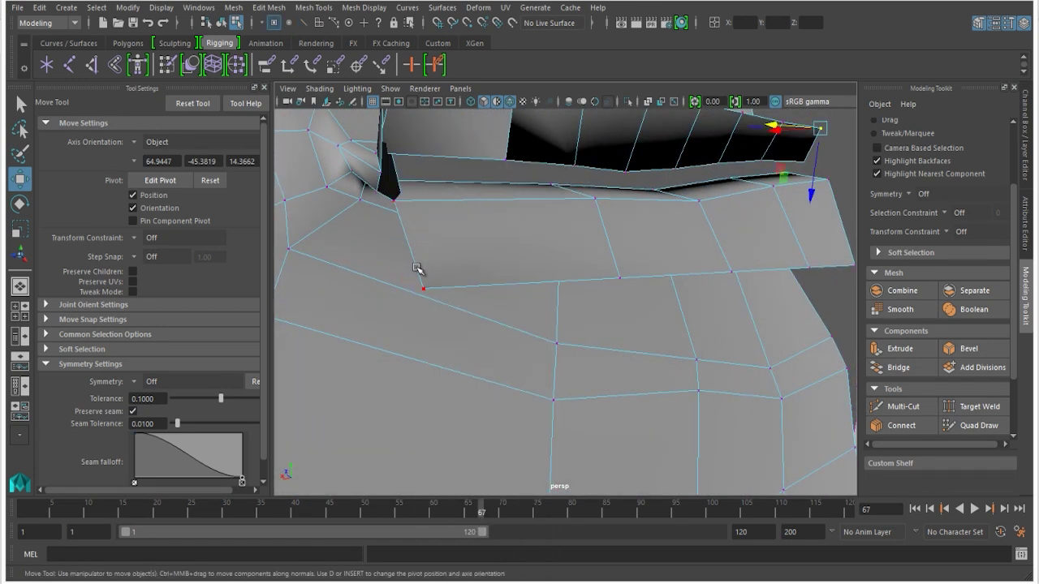
left_click_drag(436, 294, 519, 251)
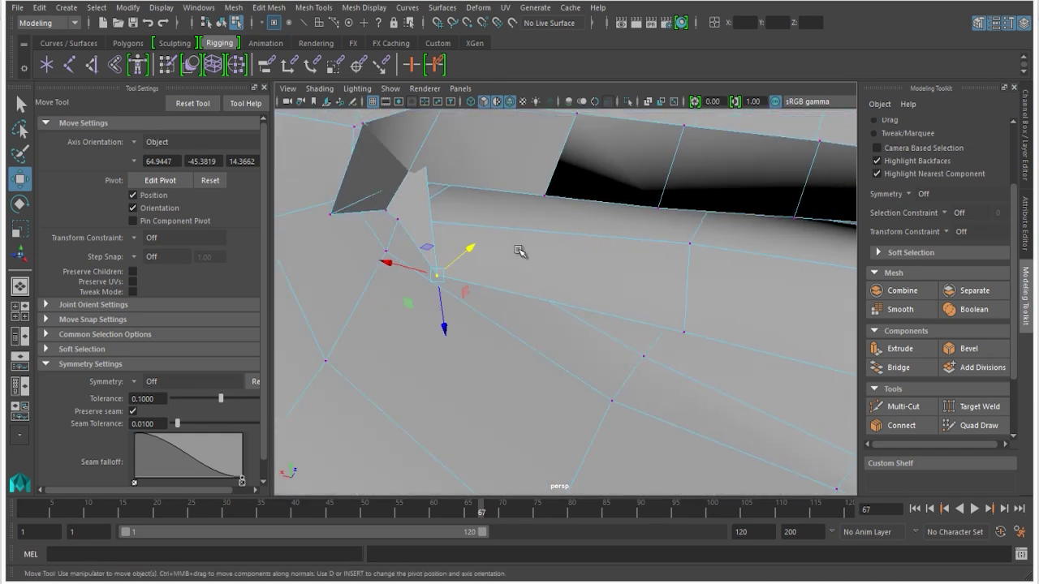
left_click_drag(363, 269, 364, 269)
key("ctrl+z")
left_click_drag(438, 276, 362, 264)
left_click_drag(343, 214, 409, 236, "alt")
Move the middle and upper border vertices at the mouth corner outward to round it, and return to the unsmoothed display
left_click_drag(373, 186, 663, 241, "alt")
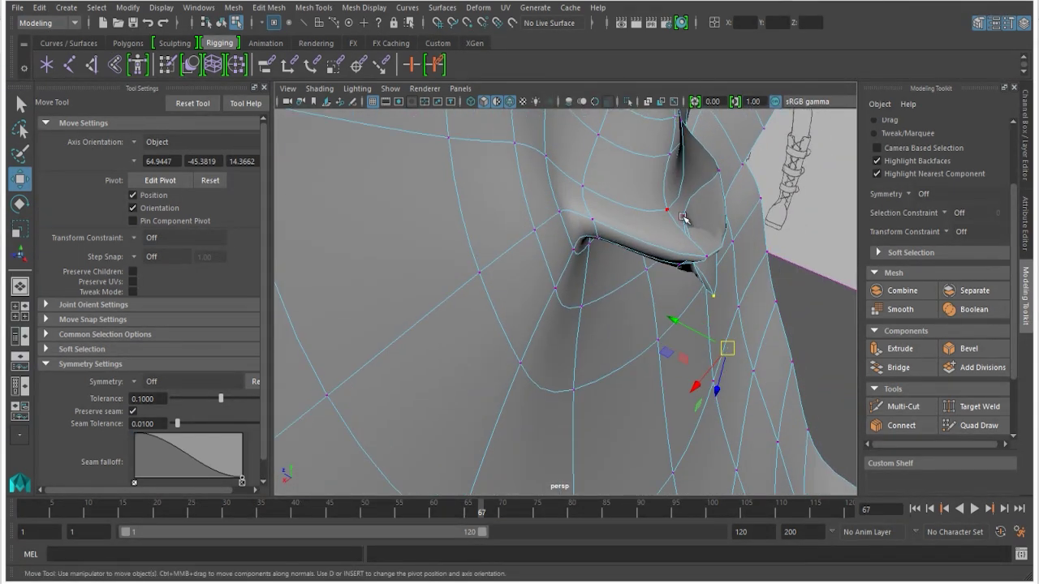
left_click(684, 217)
left_click(683, 219)
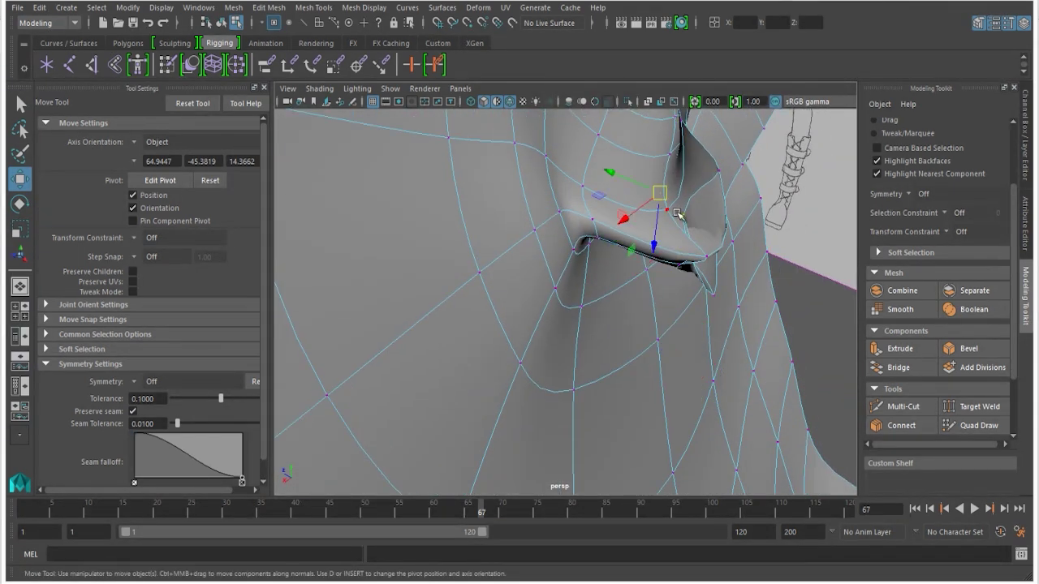
left_click_drag(661, 194, 418, 246)
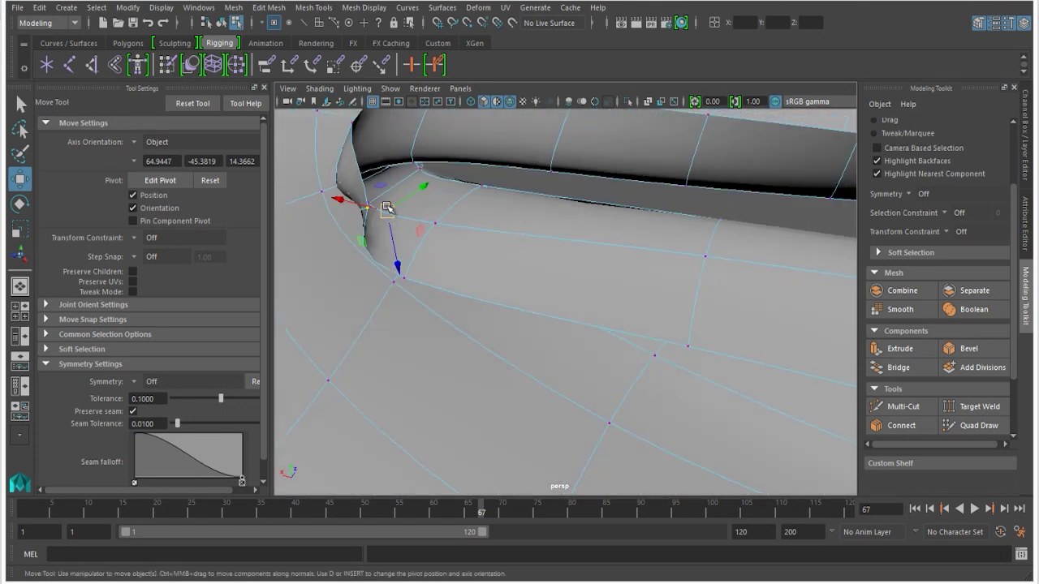
left_click_drag(387, 209, 444, 242)
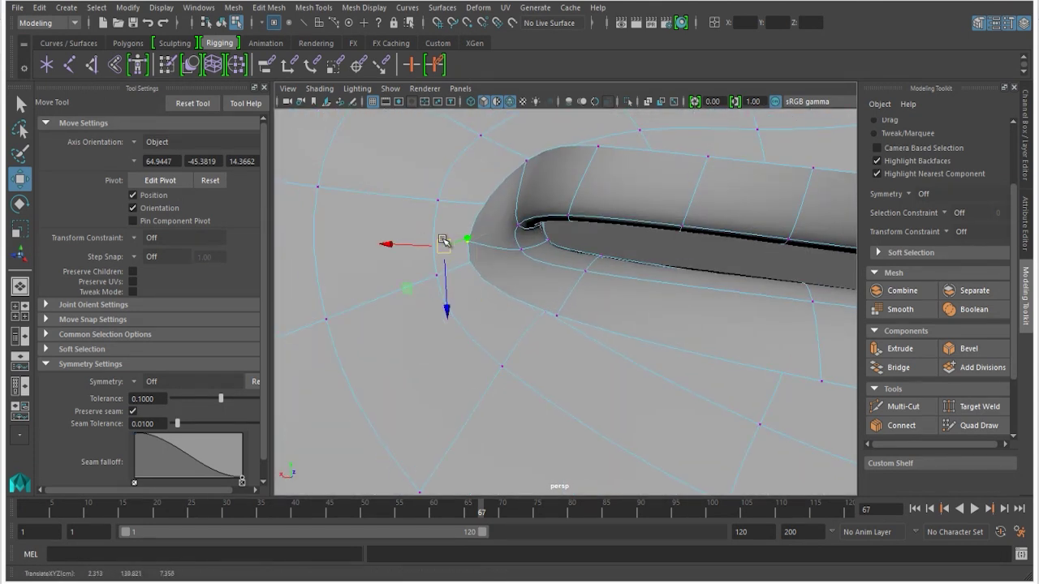
left_click(527, 161)
left_click_drag(513, 166, 477, 169)
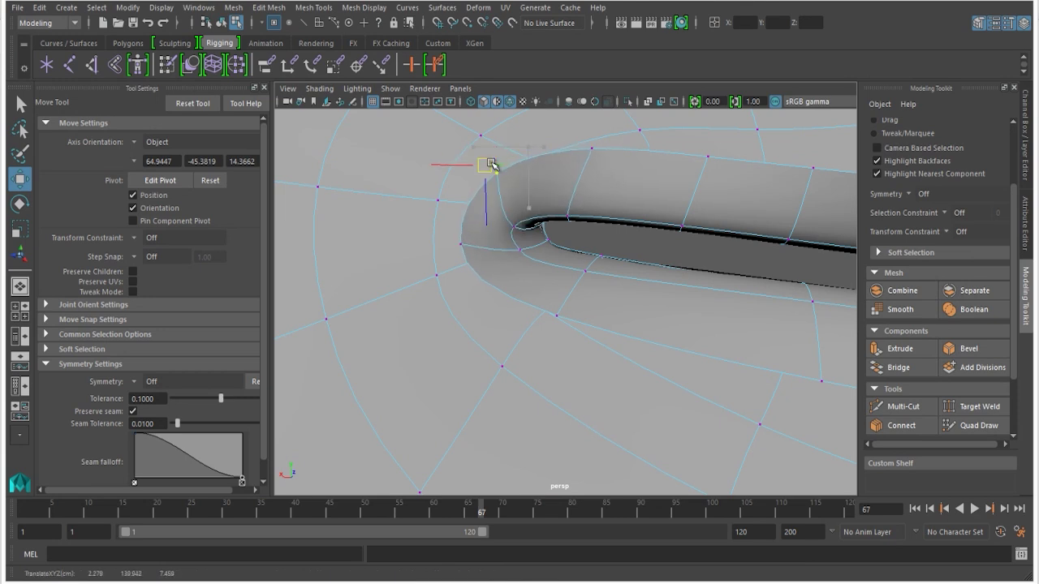
key("1")
Reposition the overlapping inner vertex at the mouth corner sideways and down, and adjust its depth
left_click_drag(476, 256, 599, 215, "alt")
left_click(492, 230)
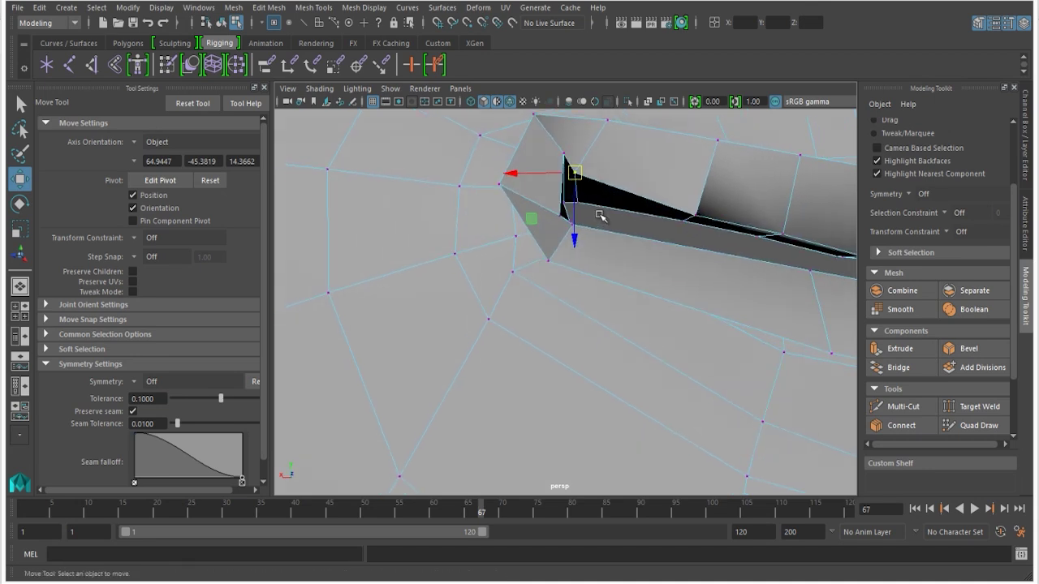
left_click(557, 153)
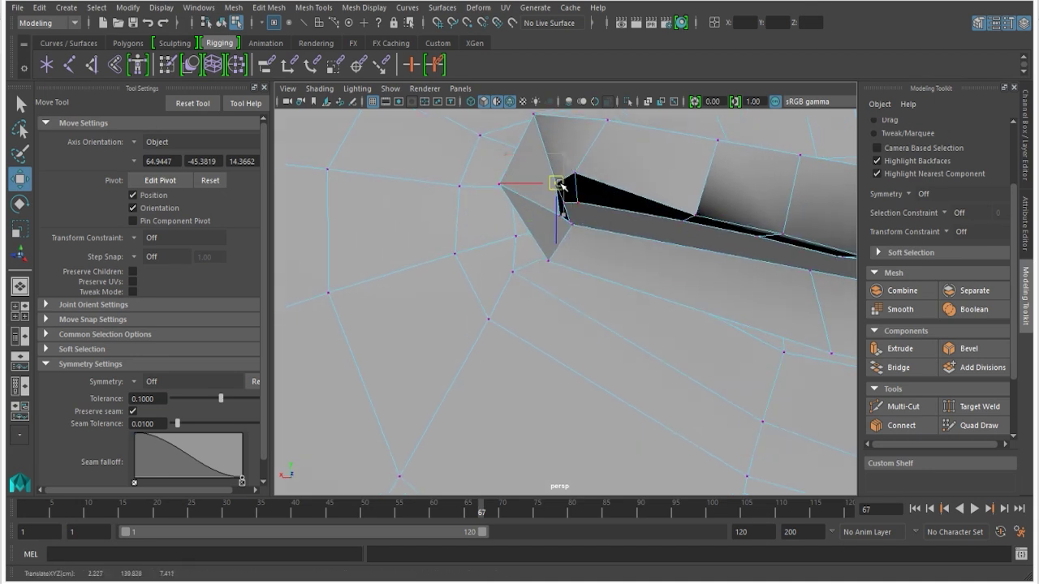
left_click_drag(547, 229, 360, 228, "alt")
left_click_drag(350, 190, 428, 177)
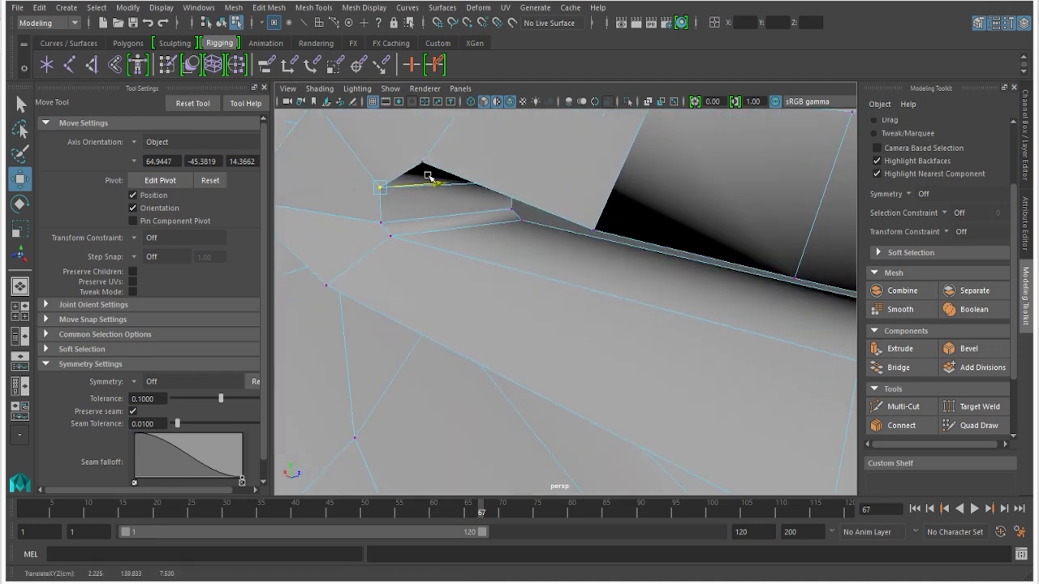
Move the middle and upper border vertices at the outer end of the extrusion to reshape the mouth corner
left_click_drag(398, 215, 617, 248, "alt")
middle_click_drag(618, 248, 635, 259, "alt")
left_click(506, 162)
left_click_drag(508, 164, 542, 164, "alt")
scroll(487, 211, "down", 3)
left_click_drag(435, 204, 452, 260, "alt")
middle_click_drag(452, 259, 461, 234, "alt")
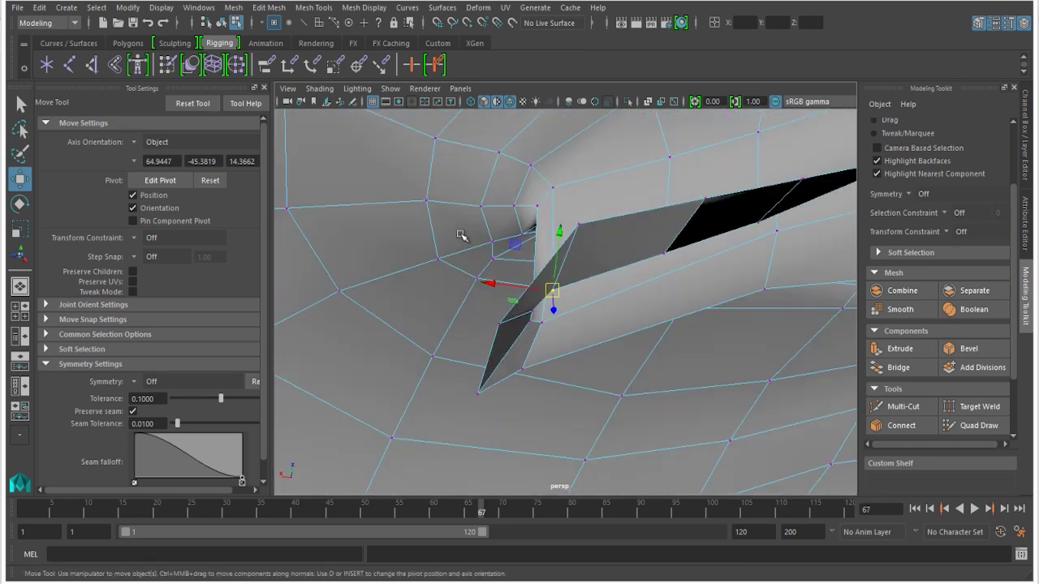
left_click(478, 393)
left_click_drag(478, 393, 496, 365)
left_click(499, 323)
left_click_drag(499, 324, 522, 152)
Lower the second upper border vertex from the mouth corner and raise the lower corner vertex to narrow the opening
left_click(561, 146)
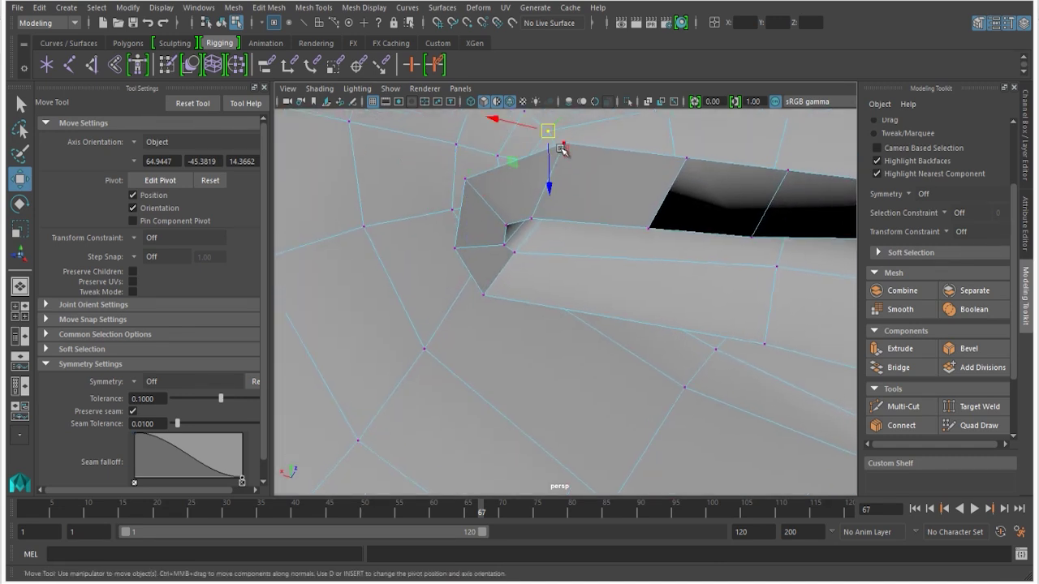
left_click_drag(555, 165, 545, 188)
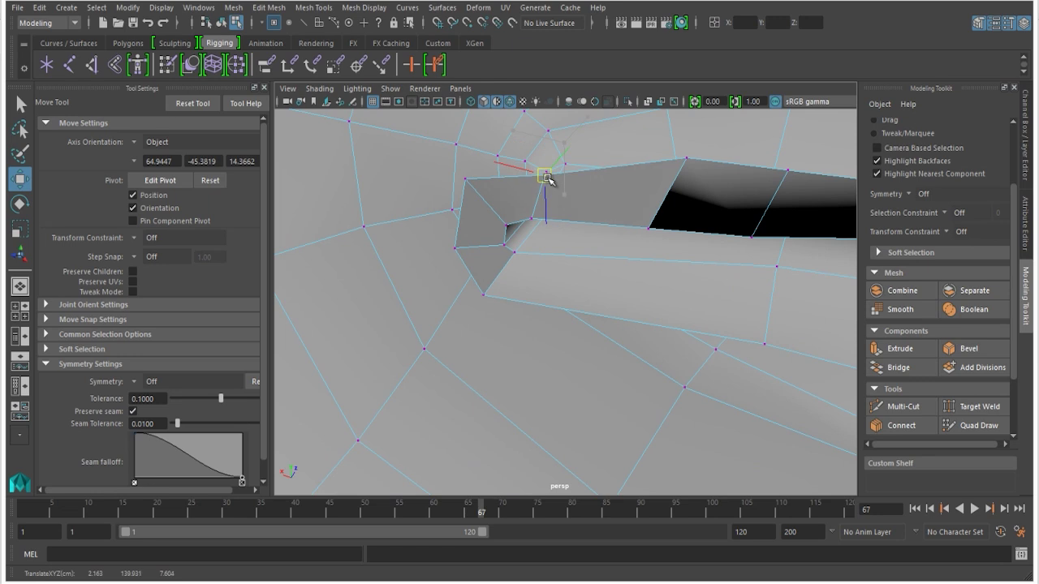
left_click_drag(481, 286, 501, 292, "alt")
left_click_drag(489, 281, 505, 263)
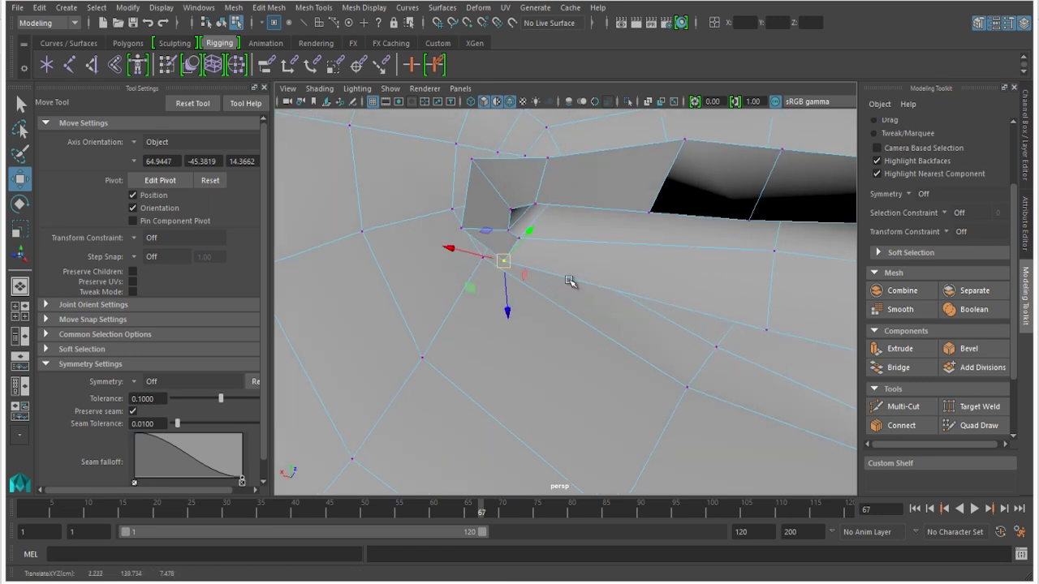
Move the upper border vertex at the mouth corner slightly to even out the border
right_click_drag(572, 283, 529, 260, "alt")
middle_click_drag(529, 260, 429, 263, "alt")
right_click_drag(428, 262, 480, 233, "alt")
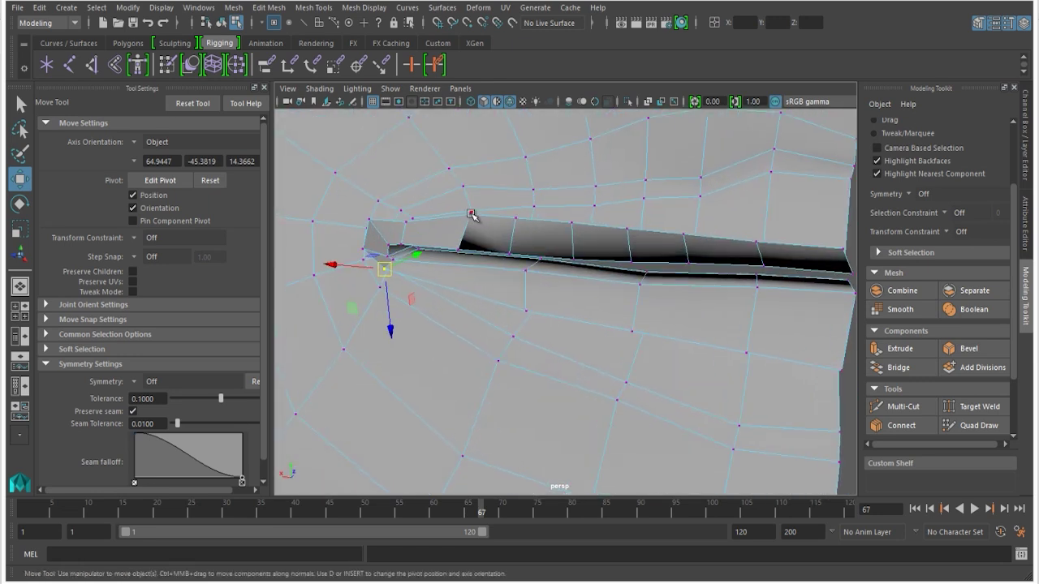
left_click_drag(468, 227, 383, 213, "alt")
left_click(378, 210)
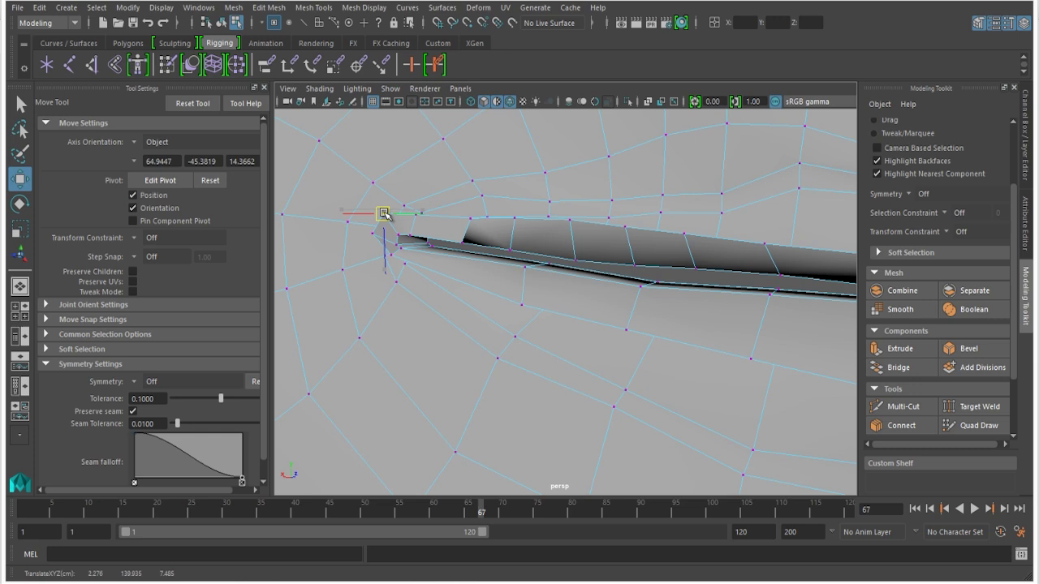
Return to object selection and soften the edges of the head mesh
key("F8")
left_click_drag(471, 259, 454, 243, "alt")
left_click(377, 8)
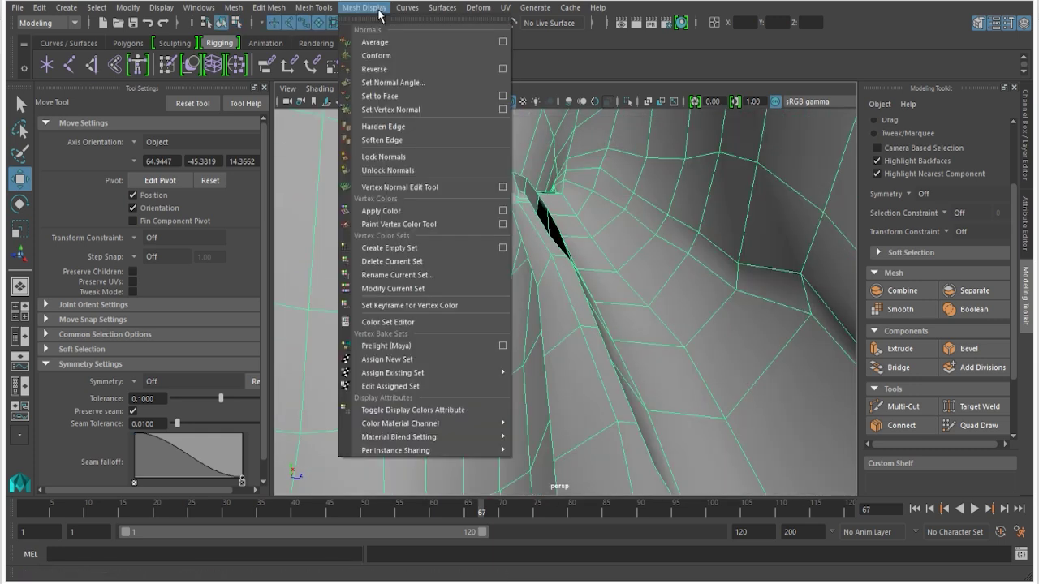
left_click(381, 143)
left_click_drag(380, 144, 599, 228, "alt")
Set the X position of the upper inner border's centre-line vertex to 0
left_click(565, 236)
right_click_drag(599, 228, 533, 180, "alt")
left_click_drag(541, 231, 565, 236, "alt")
middle_click_drag(568, 240, 459, 229, "alt")
right_click_drag(459, 229, 626, 286, "alt")
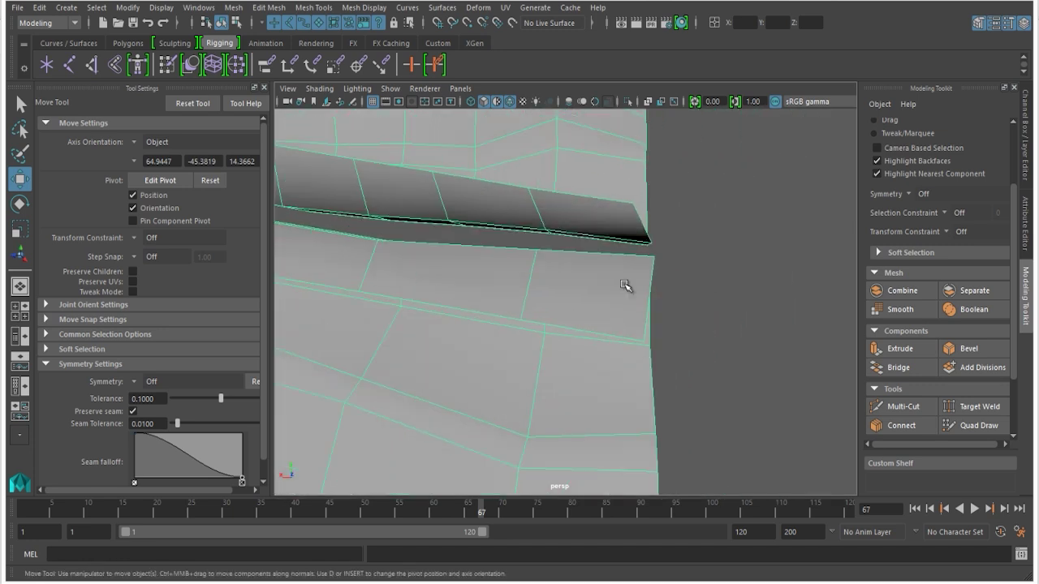
right_click_drag(604, 197, 622, 159)
right_click_drag(628, 205, 597, 188)
left_click_drag(654, 227, 654, 229)
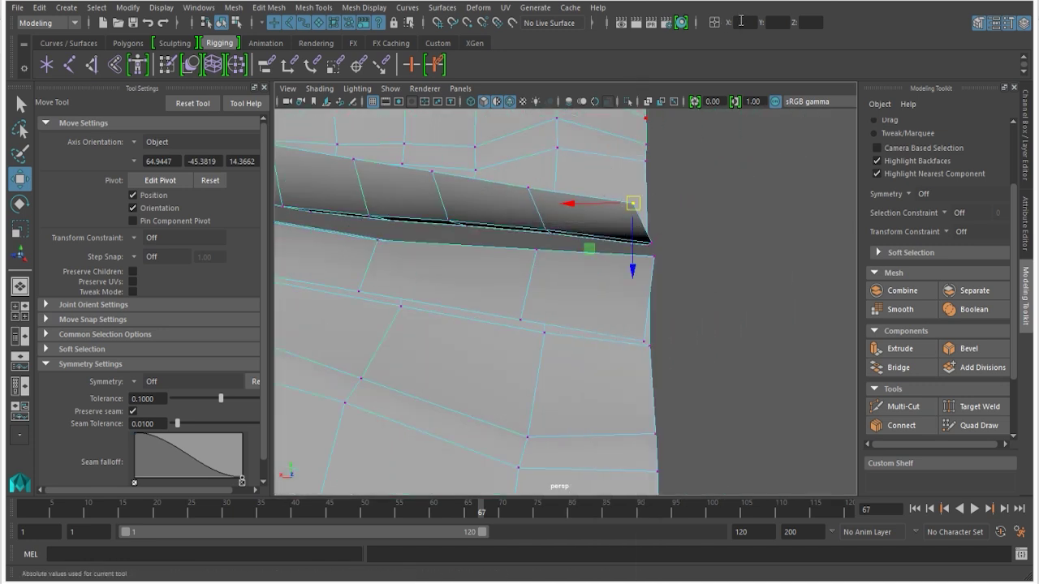
type("0")
key("Return")
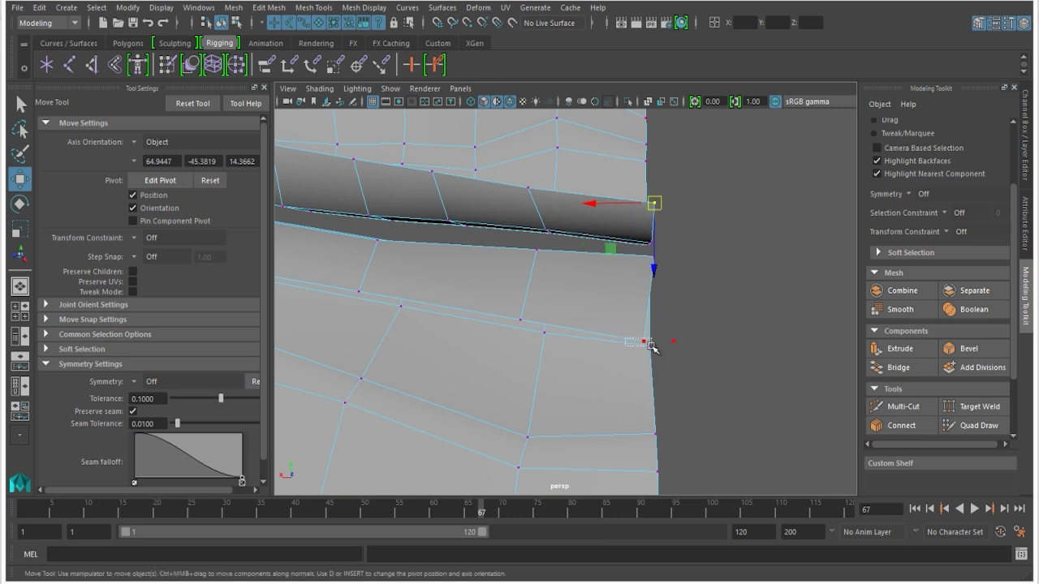
Align the two lower border vertices at the centre line with each other along X
left_click_drag(653, 348, 655, 348)
left_click_drag(624, 414, 759, 425, "alt")
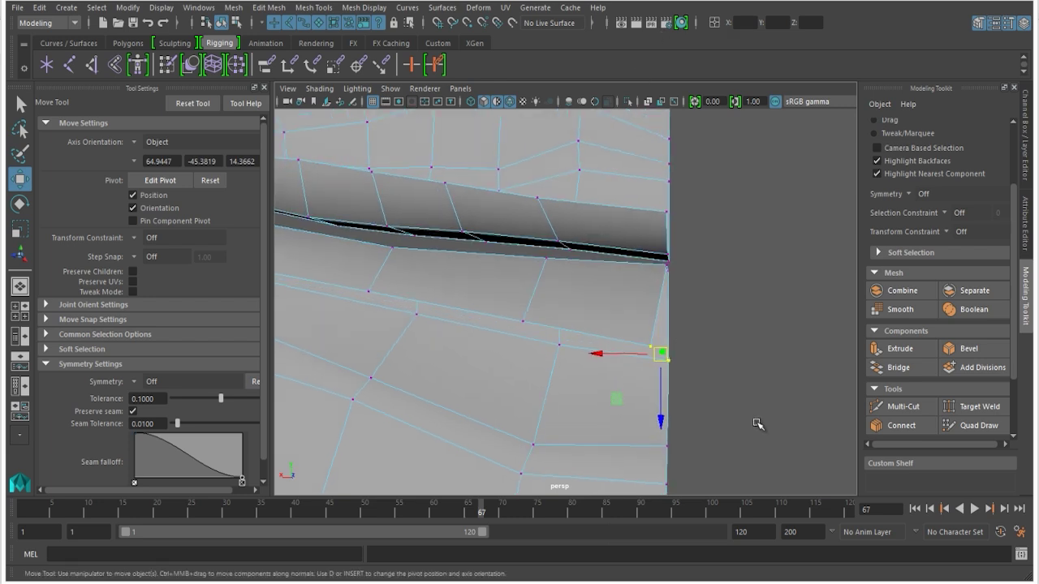
left_click_drag(637, 331, 685, 402)
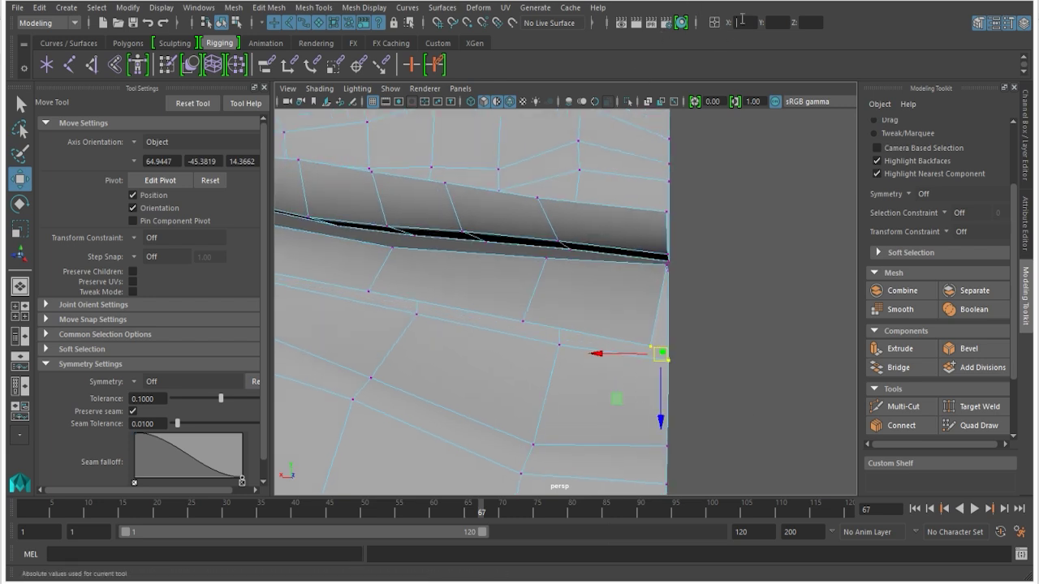
left_click_drag(469, 212, 505, 200, "alt")
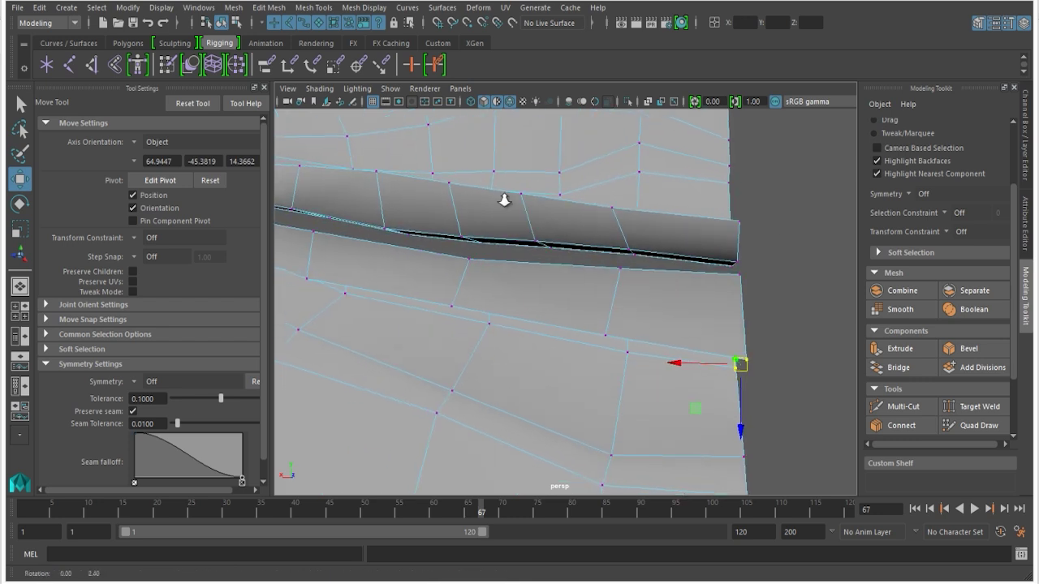
Raise the upper border edge beside the centre line slightly
right_click_drag(504, 201, 527, 161, "alt")
left_click_drag(421, 214, 419, 230, "alt")
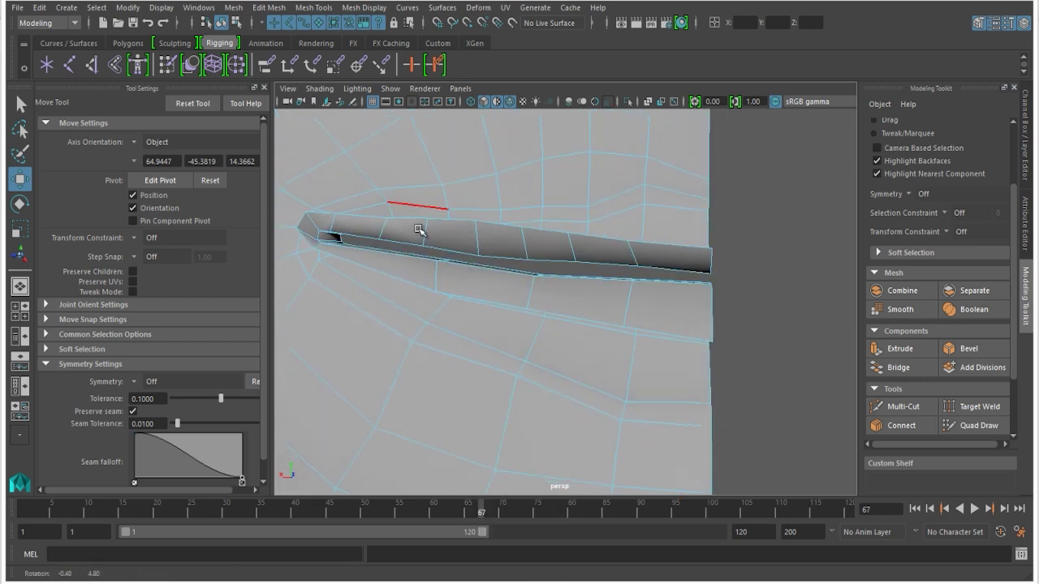
left_click(657, 248)
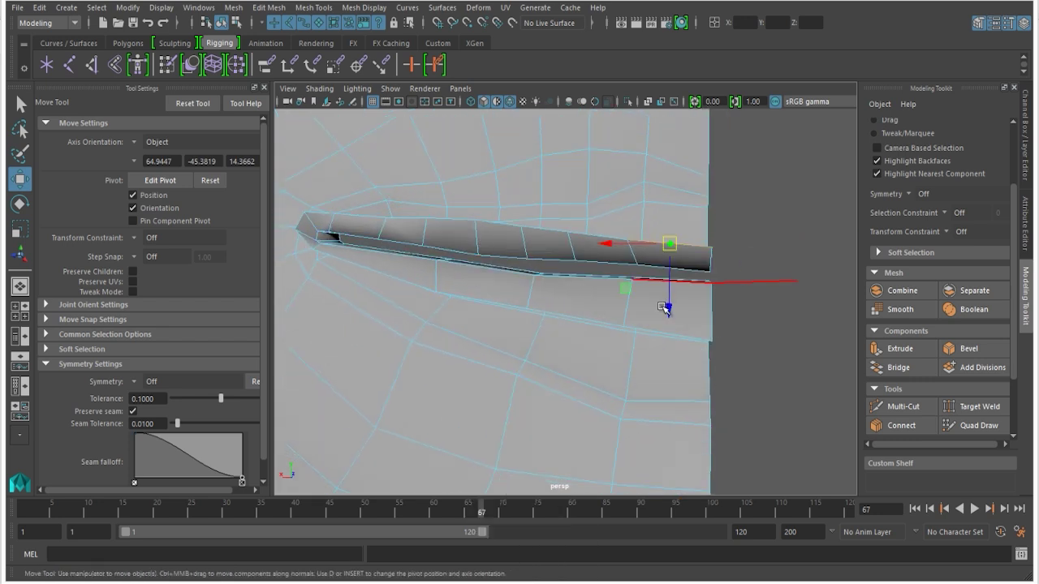
left_click_drag(668, 312, 670, 304)
Adjust the height of the upper border vertex two columns from the centre line and check the vertex selection in wireframe
right_click_drag(575, 242, 536, 219)
left_click(569, 235)
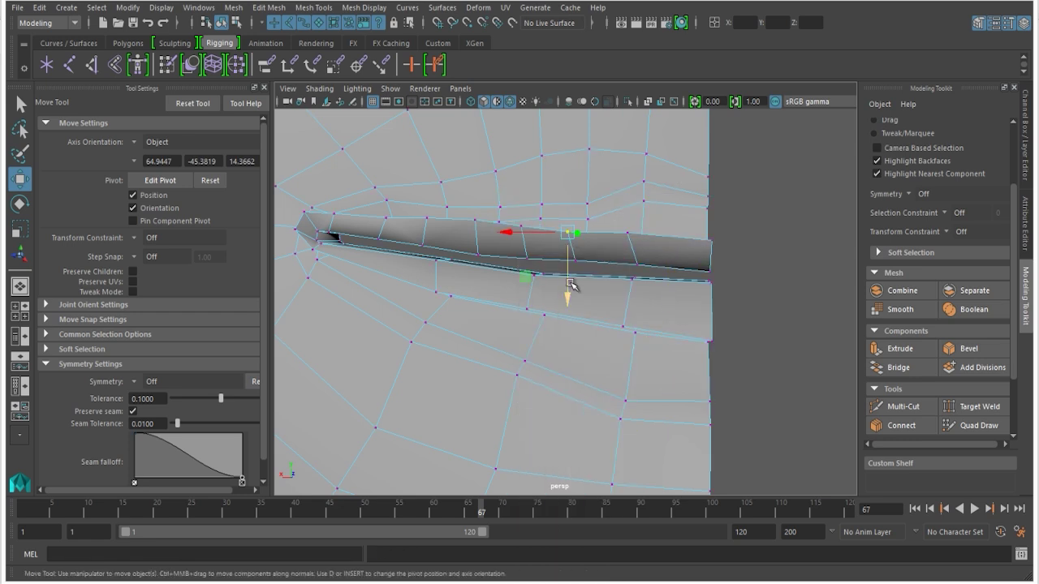
key("4")
left_click(576, 261, "shift")
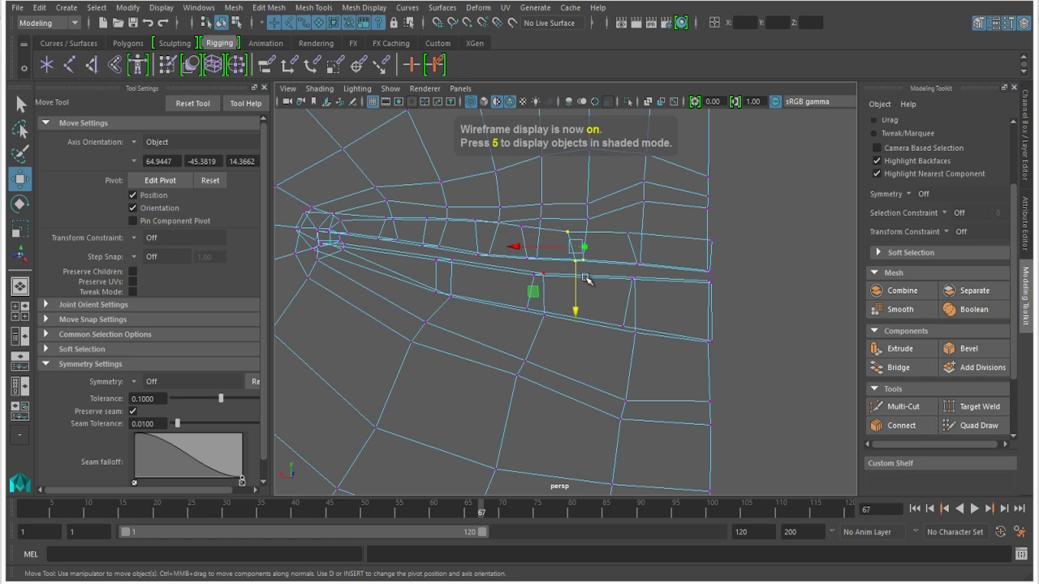
key("5")
left_click(756, 306)
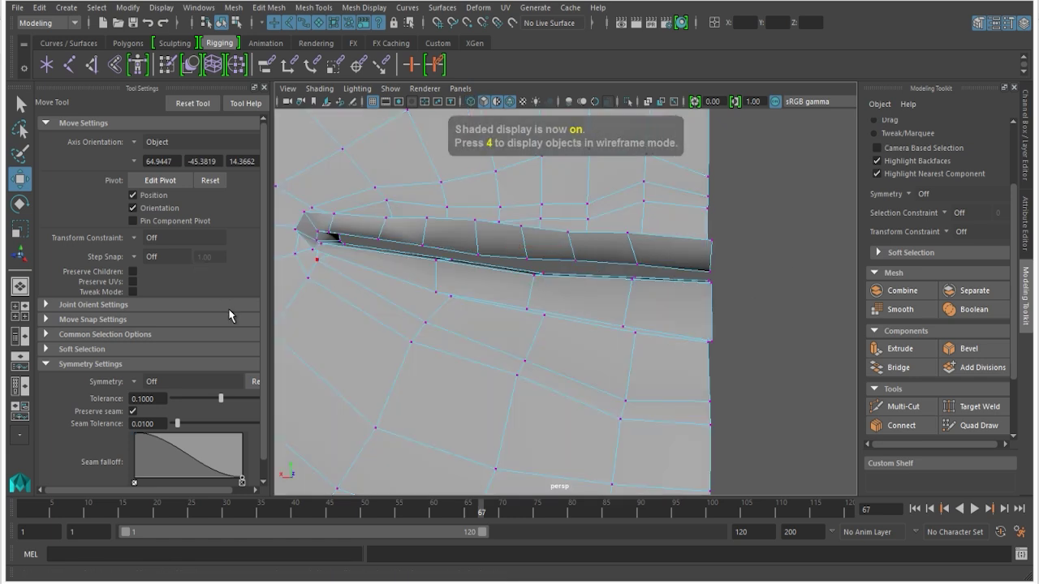
Turn on camera-based selection and test it by selecting the lip vertices and inspecting them in wireframe
scroll(163, 314, "down", 1)
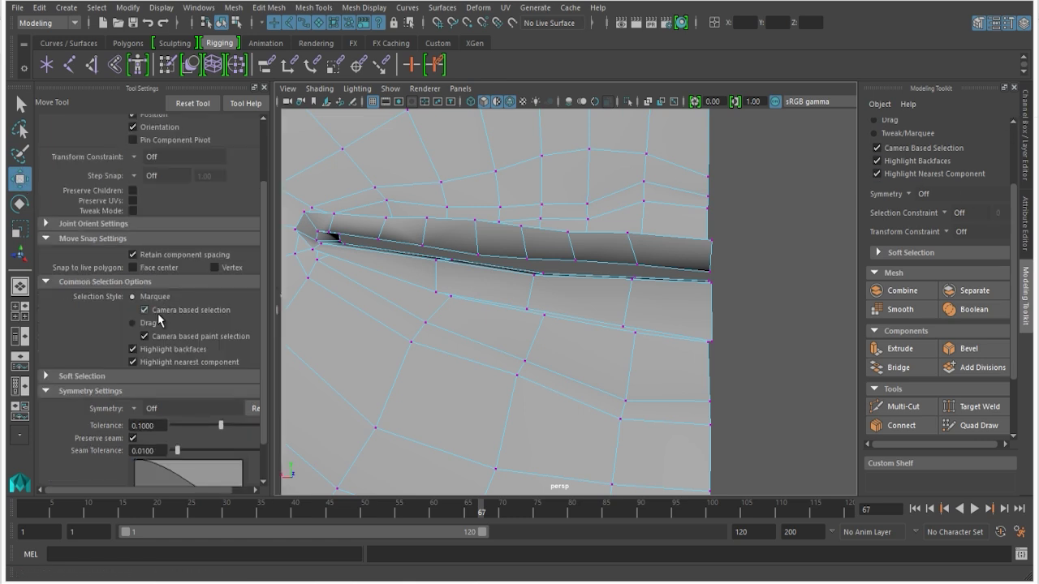
left_click_drag(430, 203, 637, 362)
key("4")
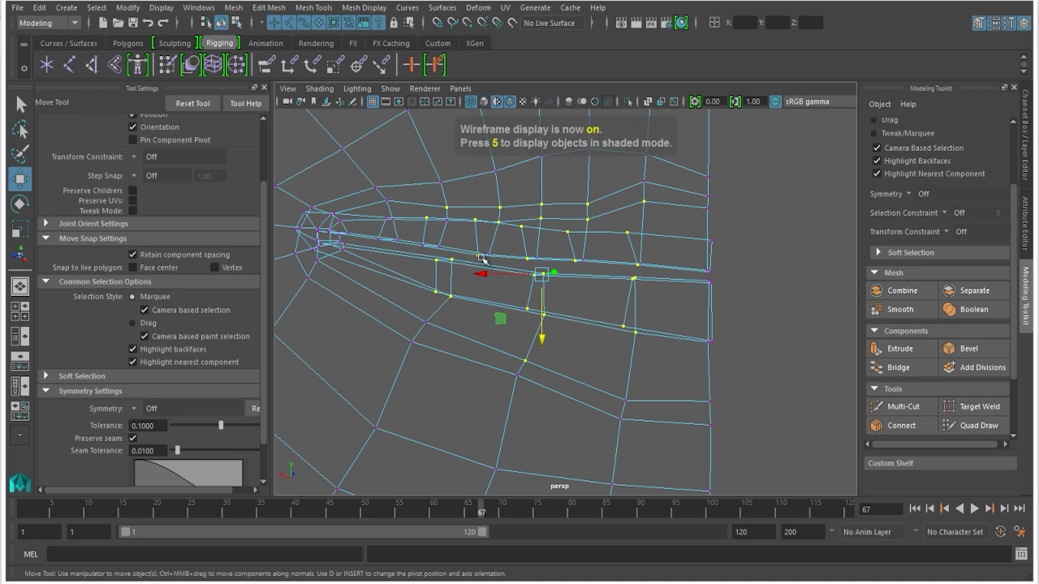
key("5")
Nudge the middle vertices of the upper border to even out its curve and return to object selection
mouse_move(479, 206)
left_mouse_down("alt")
mouse_move(468, 192)
mouse_move(474, 223)
left_mouse_up("alt")
left_click(441, 186)
left_click(477, 222)
left_click(566, 235)
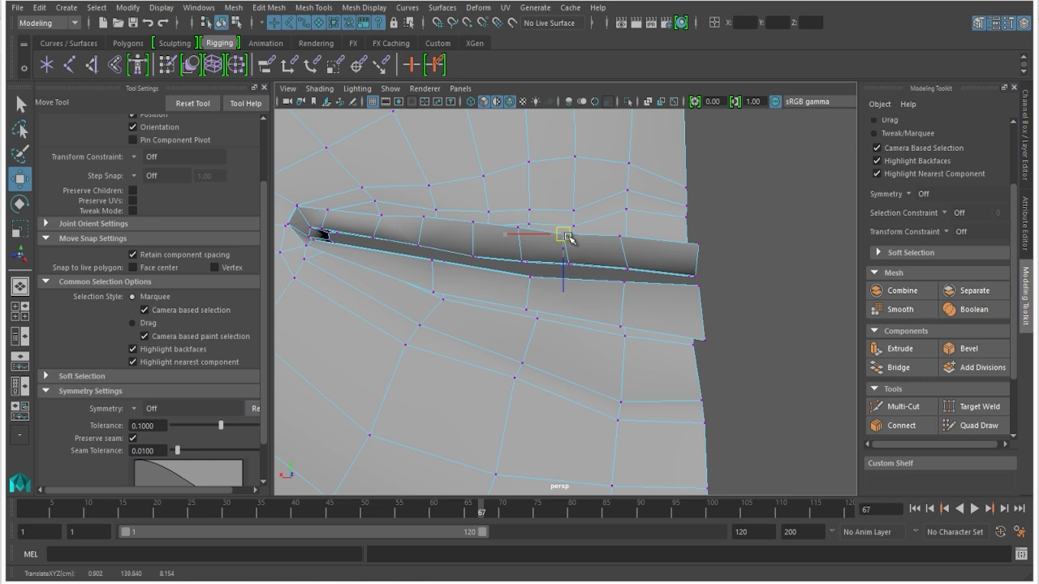
key("F8")
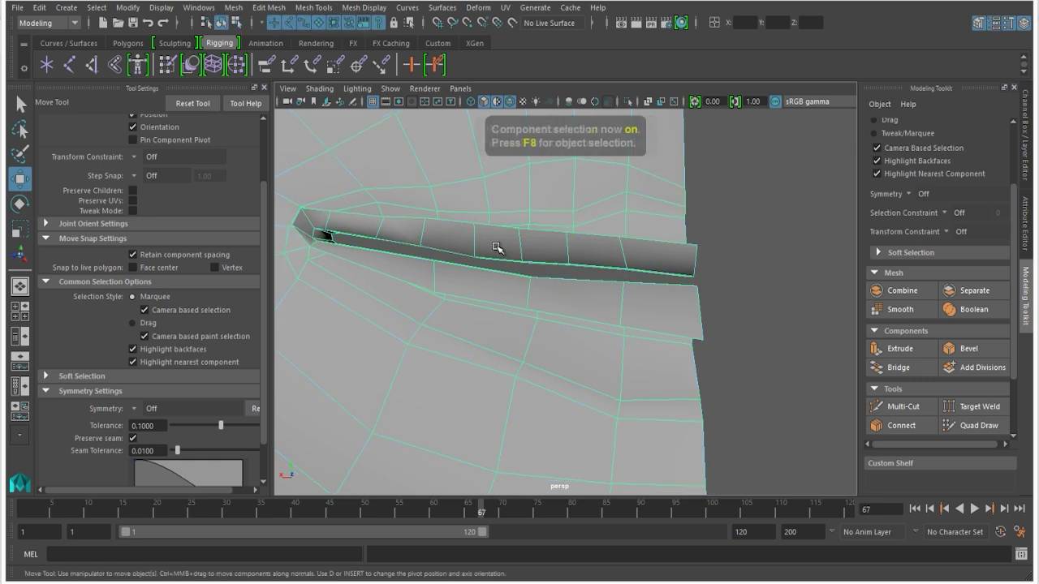
Select the complete upper and lower inner border edges of the mouth opening
right_click_drag(494, 197, 496, 119)
left_click(680, 241)
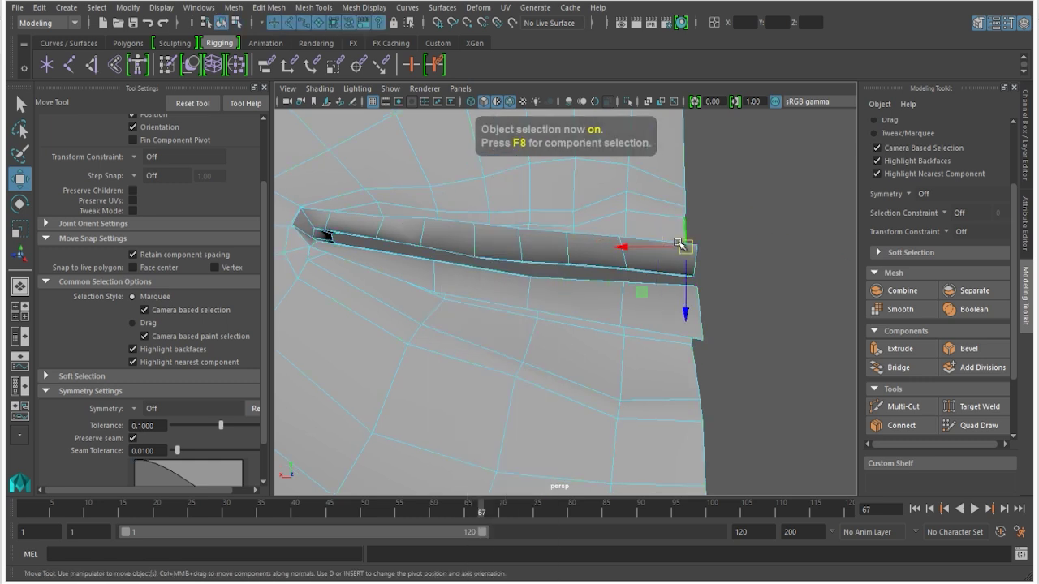
left_click(639, 241)
left_click(656, 243)
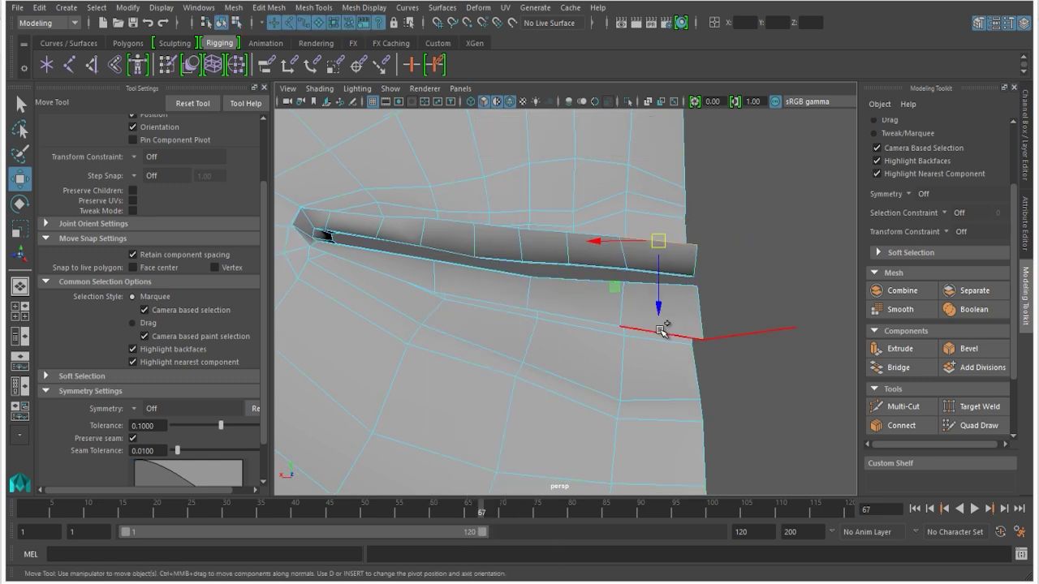
double_click(642, 334, "shift")
left_click_drag(644, 334, 376, 309, "alt")
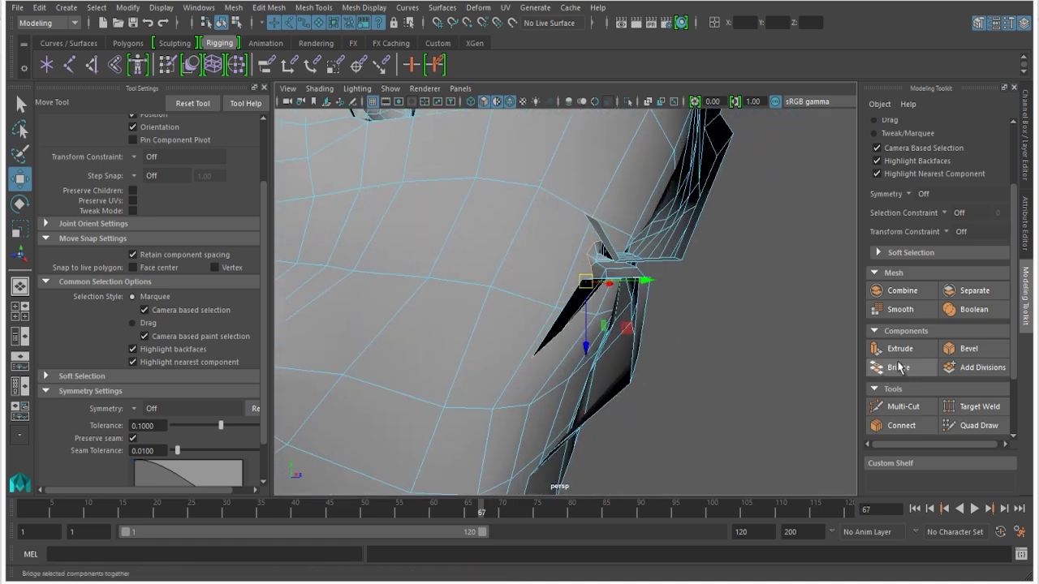
key("ctrl+e")
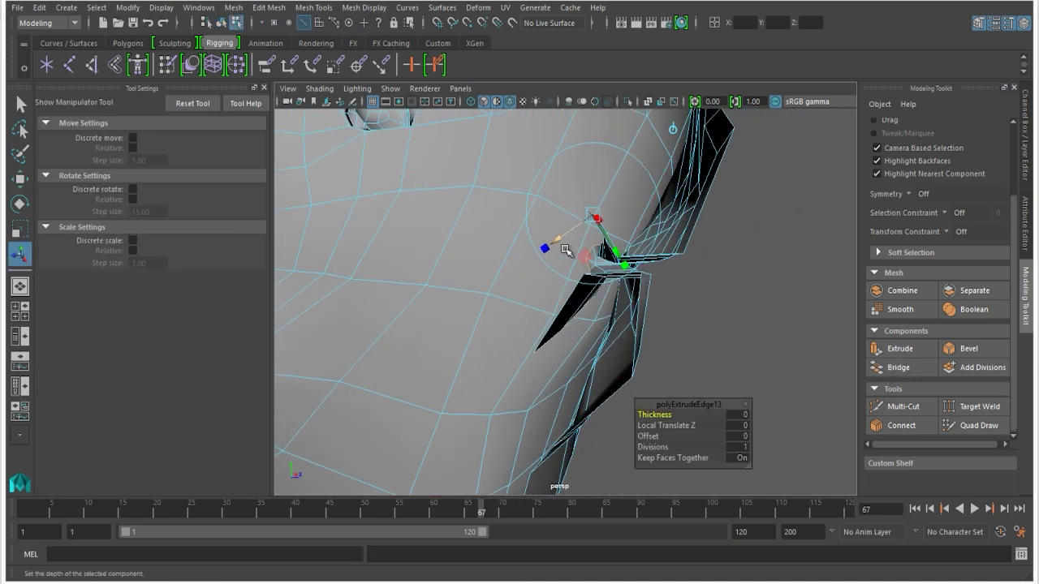
left_click_drag(566, 250, 647, 239)
key("ctrl+z")
key("ctrl+z")
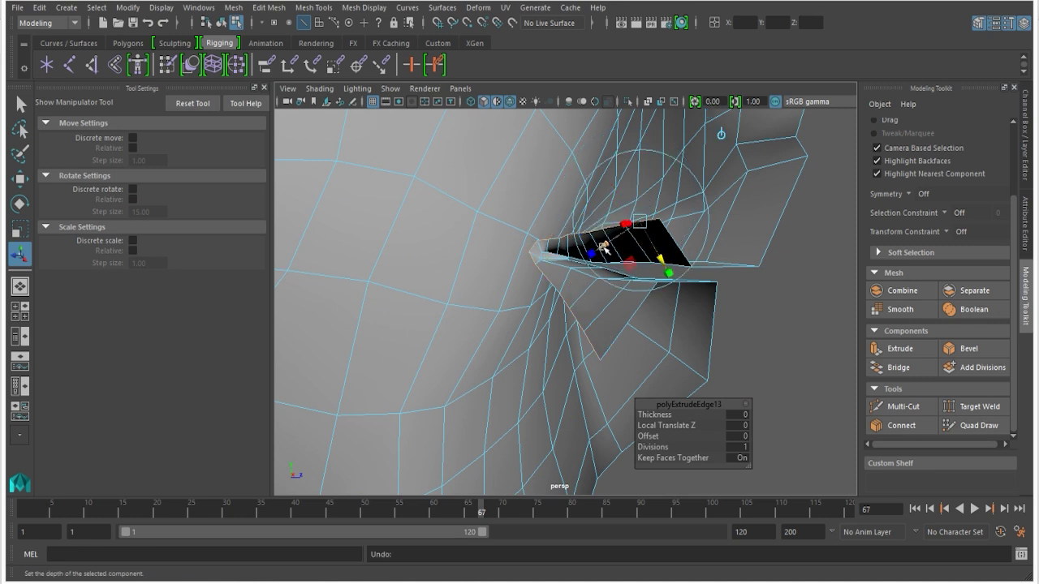
key("ctrl+z")
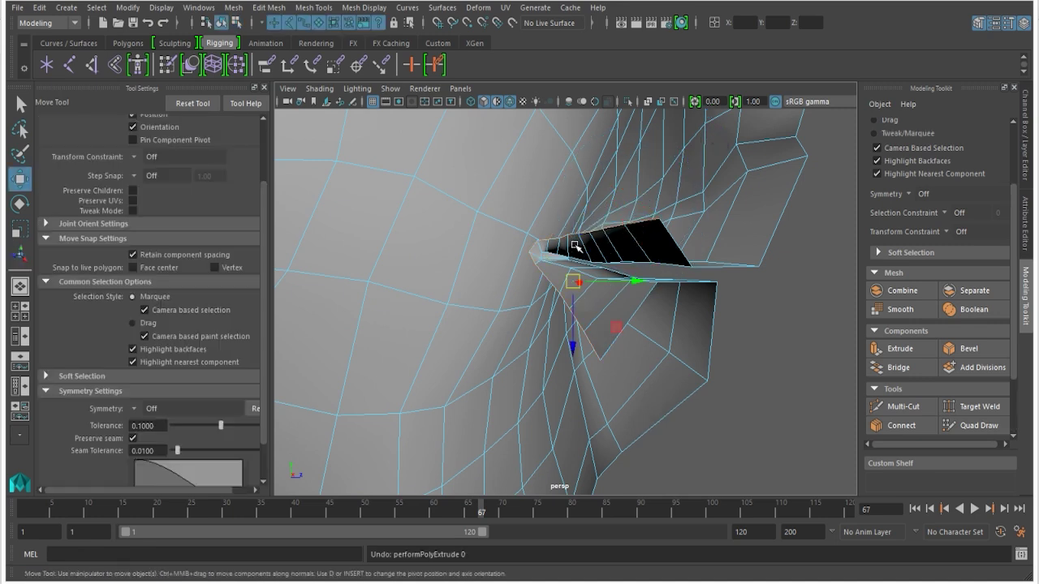
left_click_drag(634, 282, 607, 281)
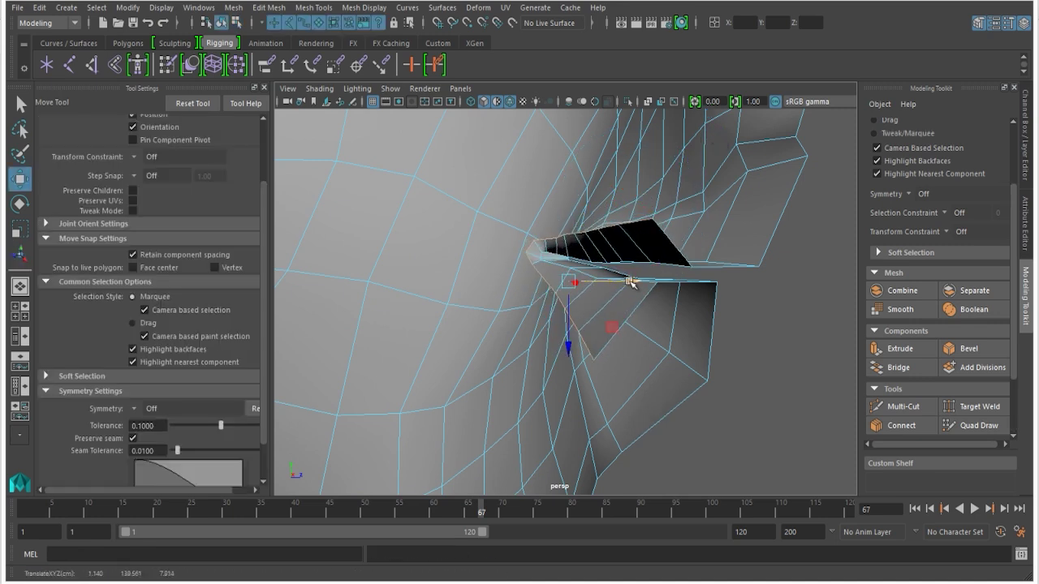
Extrude the border edges straight back into the mouth along the world axis and scale the new border vertically to open it
left_click(897, 349)
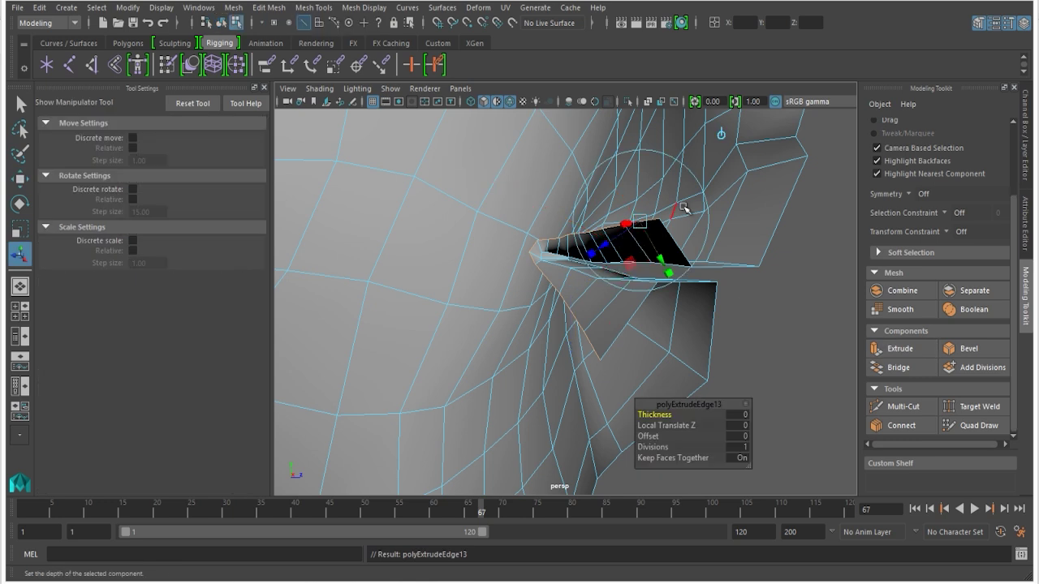
left_click(716, 133)
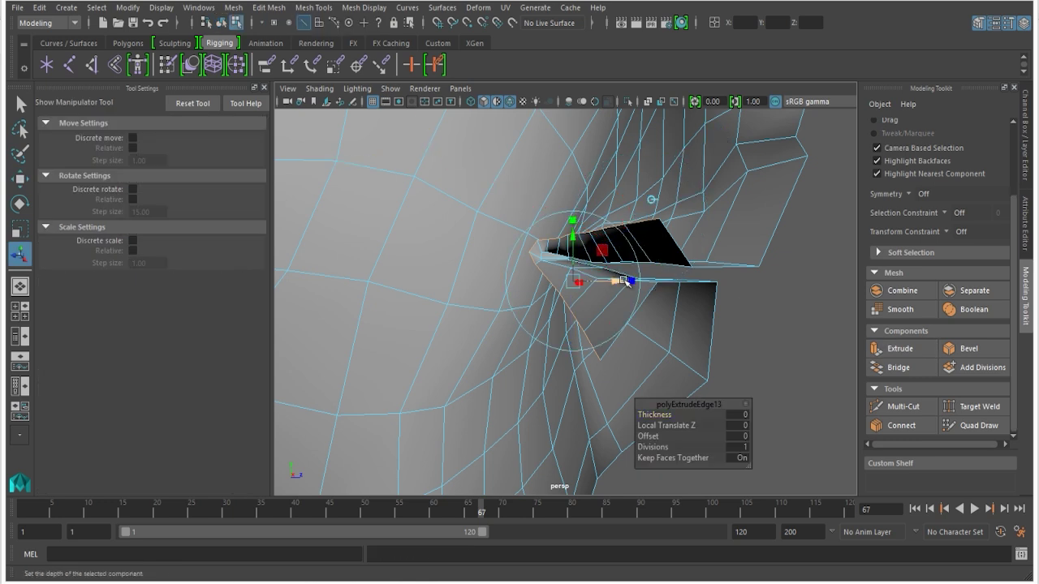
key("r")
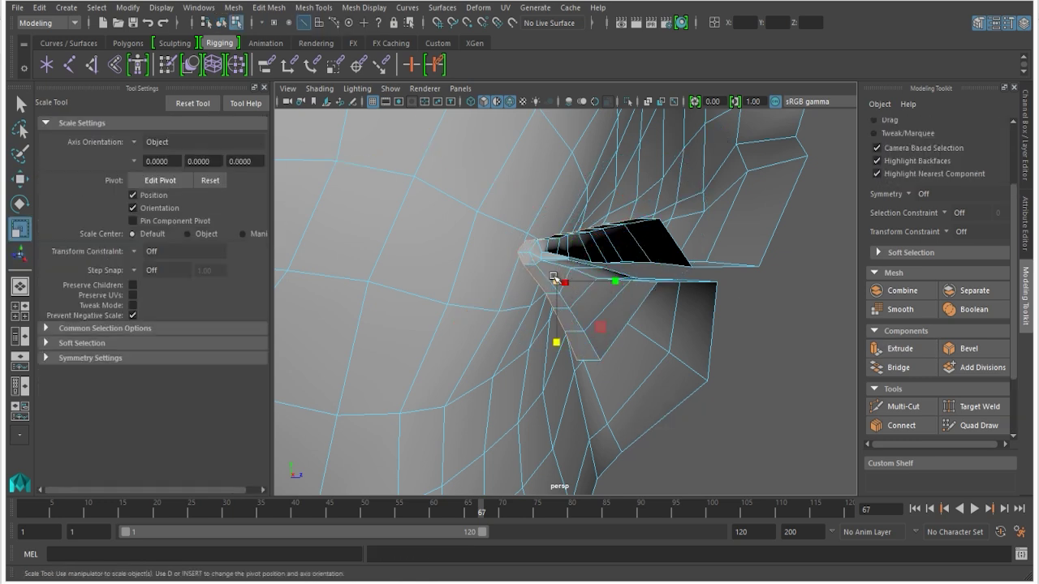
left_click_drag(556, 339, 554, 366)
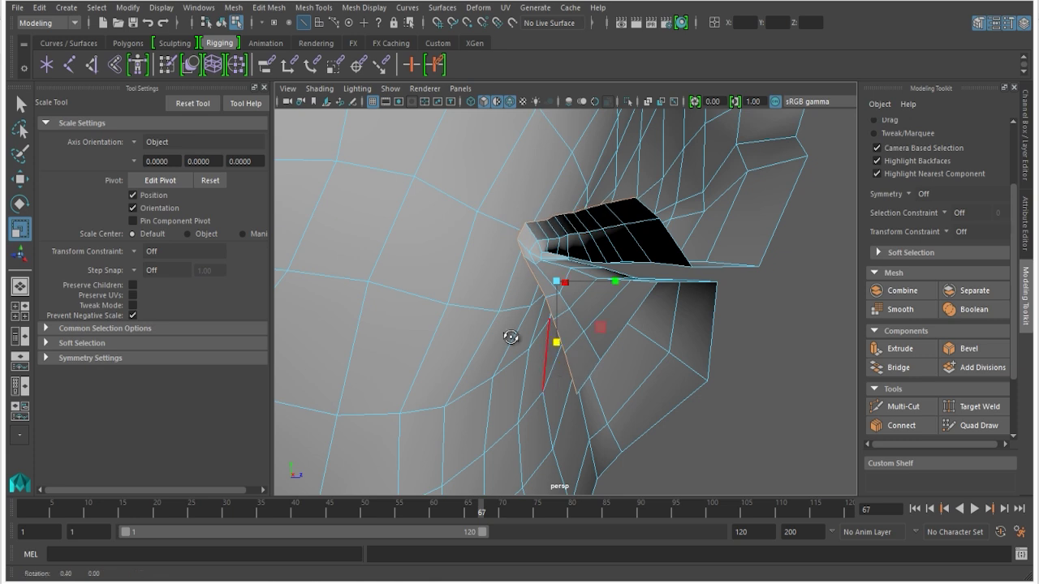
left_click_drag(511, 337, 650, 315, "alt")
key("w")
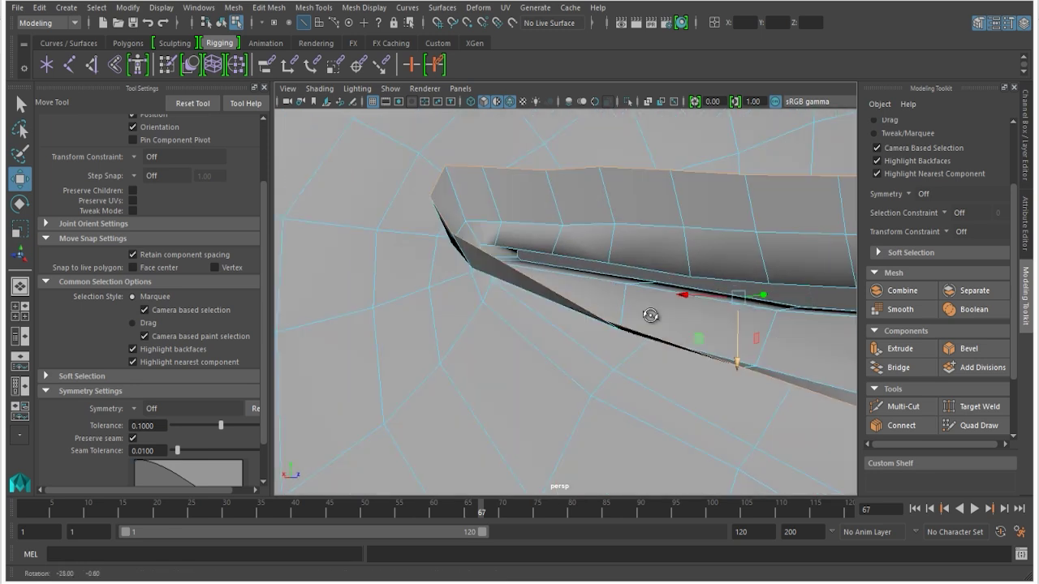
Move the vertices of the new lower border near the mouth corner to reshape it
right_click_drag(490, 231, 430, 233)
left_click_drag(430, 233, 507, 266, "alt")
left_click_drag(625, 335, 649, 357, "alt")
left_click_drag(730, 292, 608, 278, "alt")
left_click_drag(607, 349, 590, 276)
Lower the new lower border's edge next to the centre line
right_click_drag(595, 267, 597, 166)
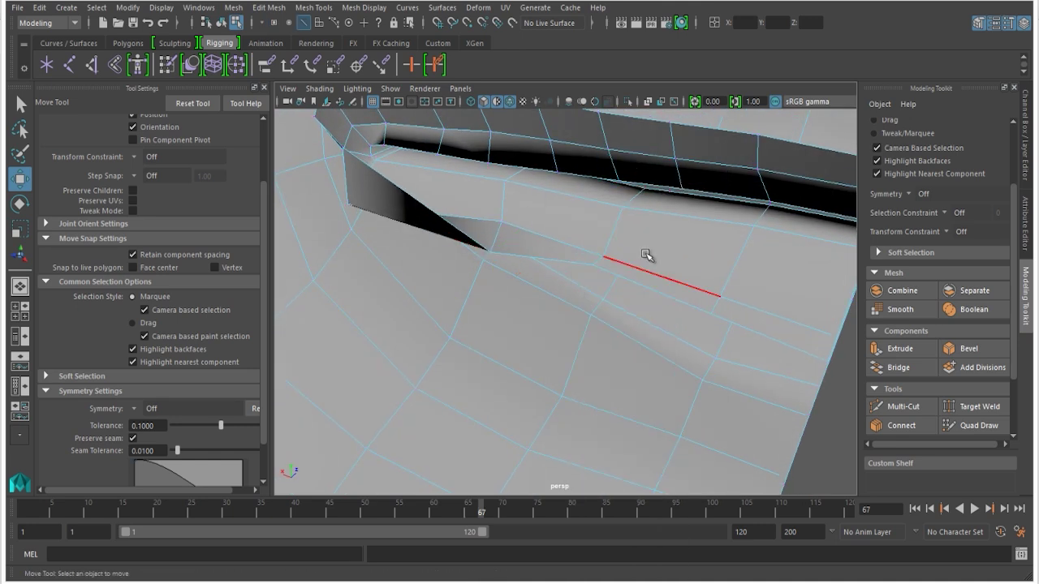
left_click(645, 286)
mouse_move(646, 285)
left_mouse_down("alt")
mouse_move(626, 233)
mouse_move(639, 283)
left_mouse_up("alt")
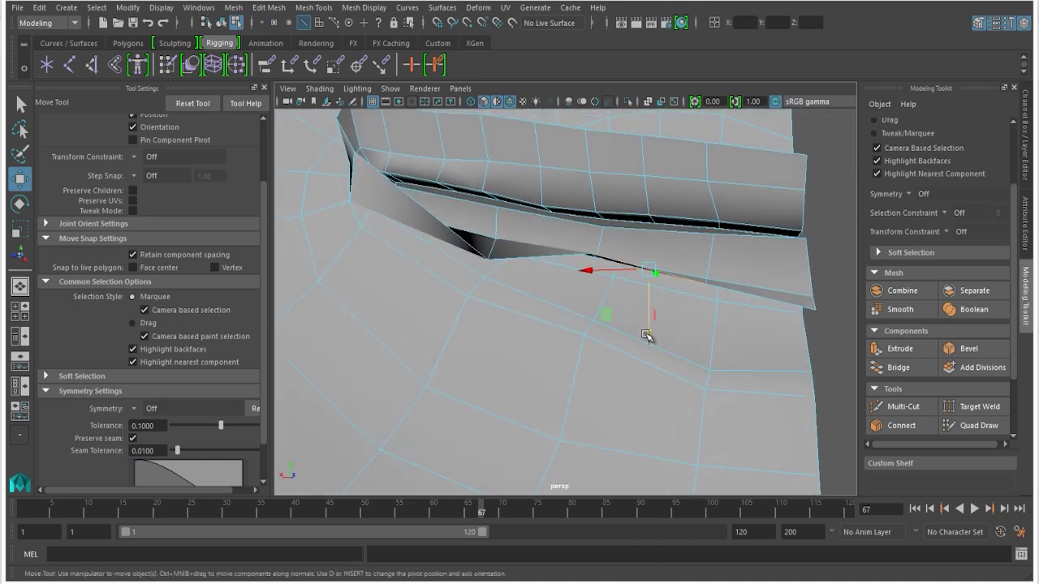
left_click_drag(647, 334, 643, 358)
Lower the new lower border's vertex on the centre line
left_click_drag(734, 338, 657, 294, "alt")
right_click_drag(688, 210, 657, 204)
left_click_drag(756, 322, 748, 304, "alt")
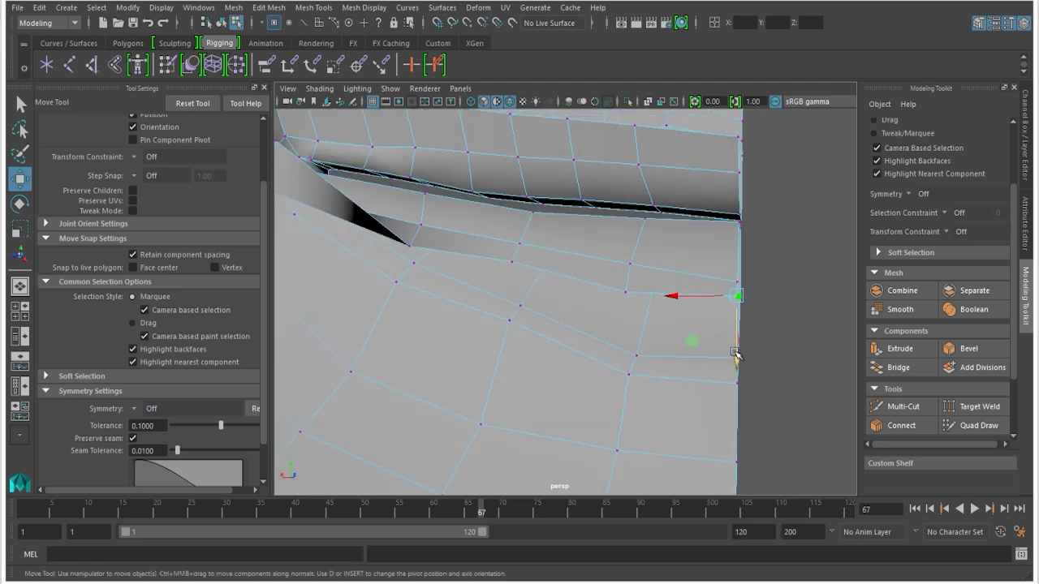
left_click_drag(736, 358, 736, 375)
Move the new border's vertex at the mouth corner to open up the corner
middle_click_drag(441, 201, 456, 215, "alt")
left_click_drag(455, 216, 453, 277, "alt")
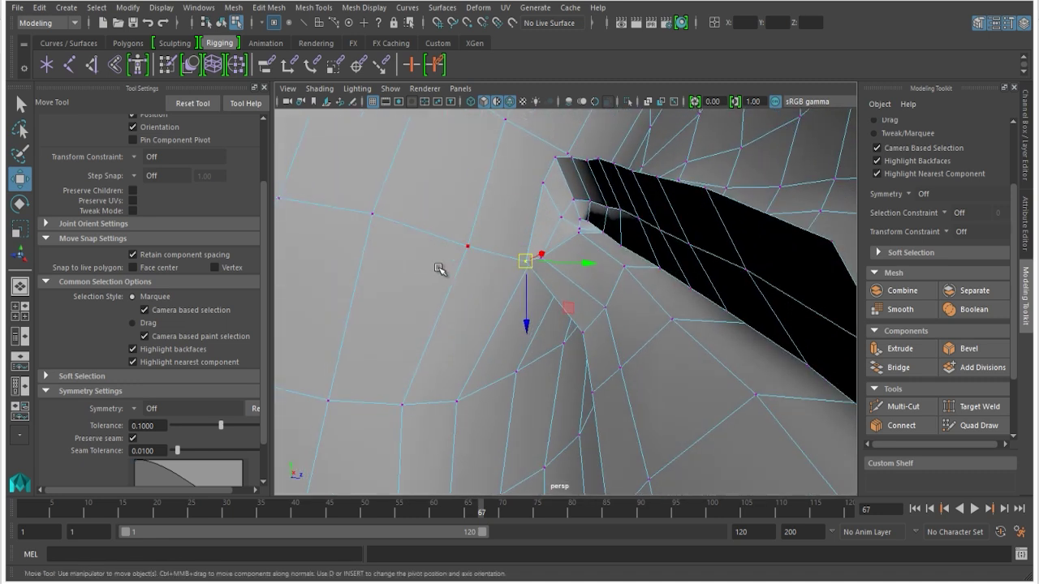
left_click_drag(539, 263, 532, 217)
left_click_drag(562, 169, 588, 162, "alt")
Reposition the upper border vertex beside the mouth corner and the corner vertices to round the opening
left_click(586, 160)
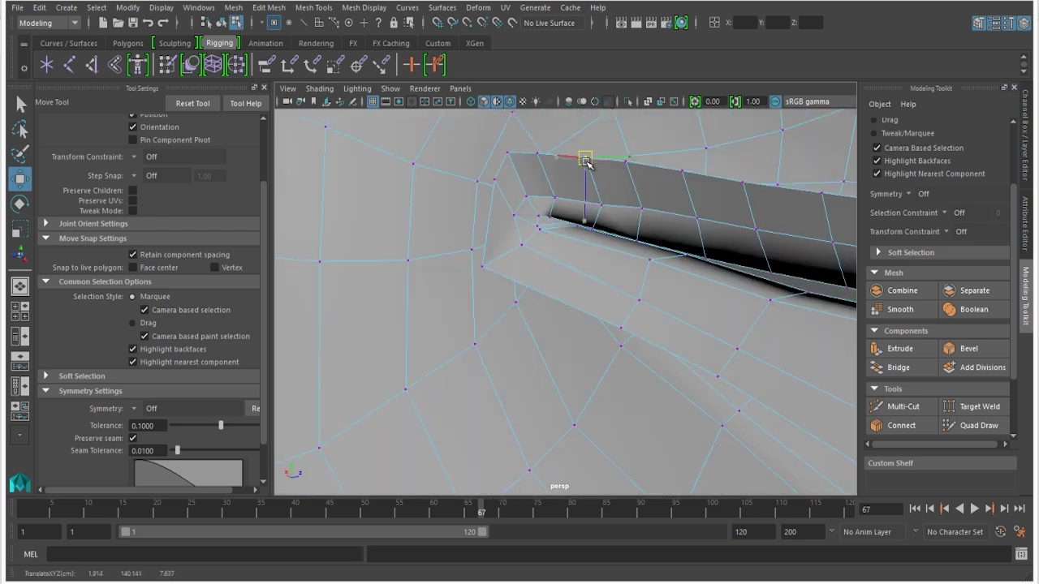
left_click(494, 185)
left_click_drag(498, 174, 433, 219)
left_click(509, 213)
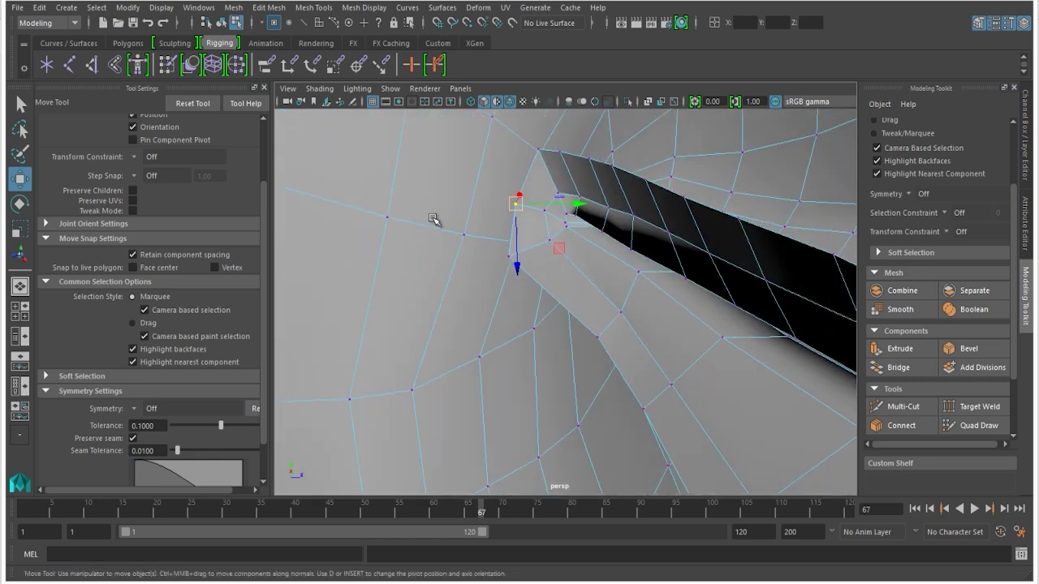
Adjust the topmost and lower border vertices around the mouth corner and return to object selection
left_click(539, 149)
left_click_drag(540, 150, 621, 321, "alt")
left_click(548, 152)
left_click(575, 314)
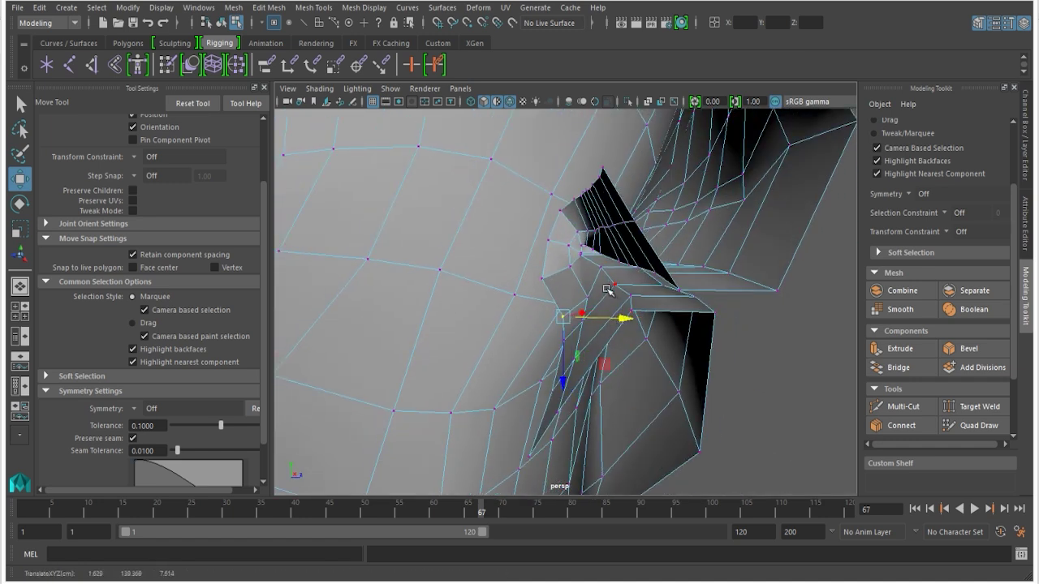
key("F8")
left_click_drag(547, 329, 570, 281, "alt")
right_click_drag(571, 281, 613, 262, "alt")
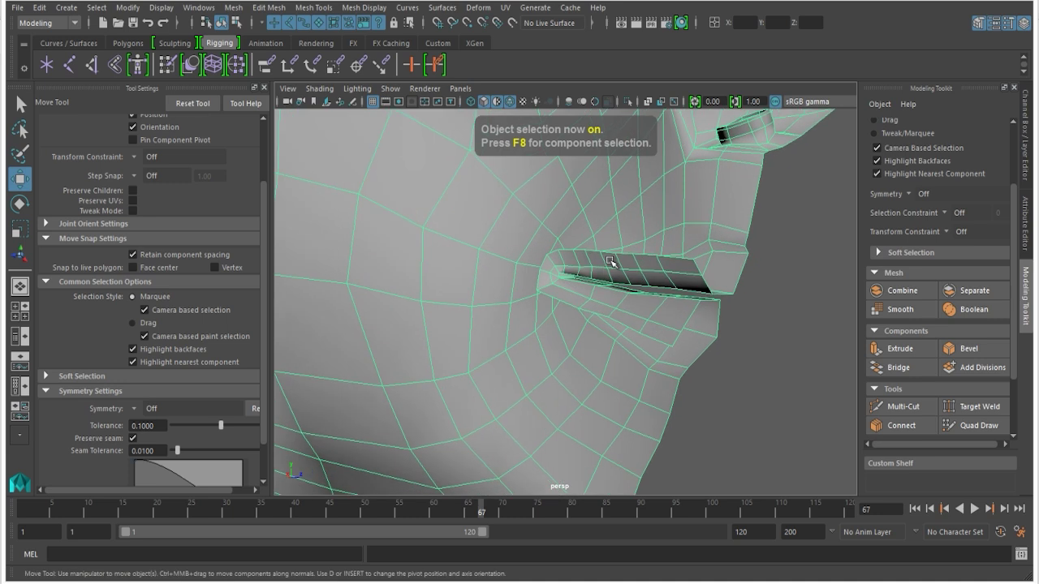
Extrude the inner border edge loop of the mouth and pull the new edges deeper into the head
right_click_drag(611, 197, 610, 160)
left_click_drag(657, 264, 600, 320, "alt")
double_click(654, 365)
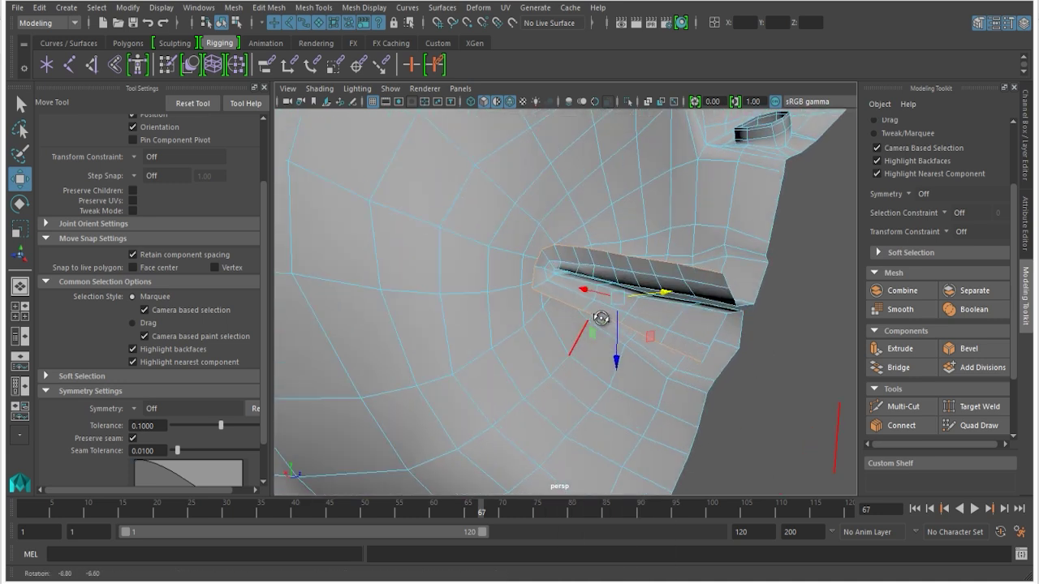
left_click(894, 358)
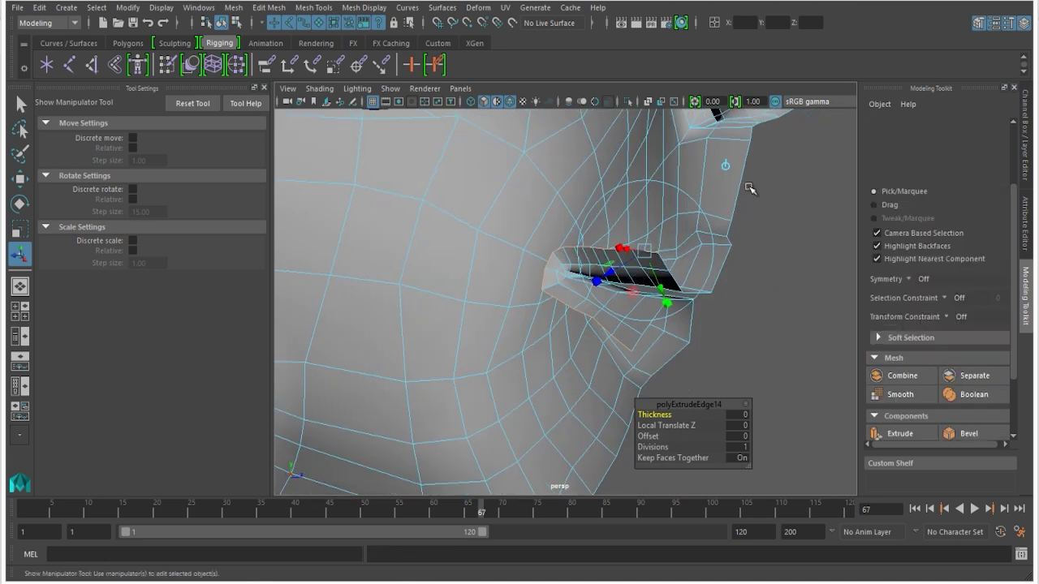
left_click(722, 169)
left_click_drag(705, 183, 535, 208, "alt")
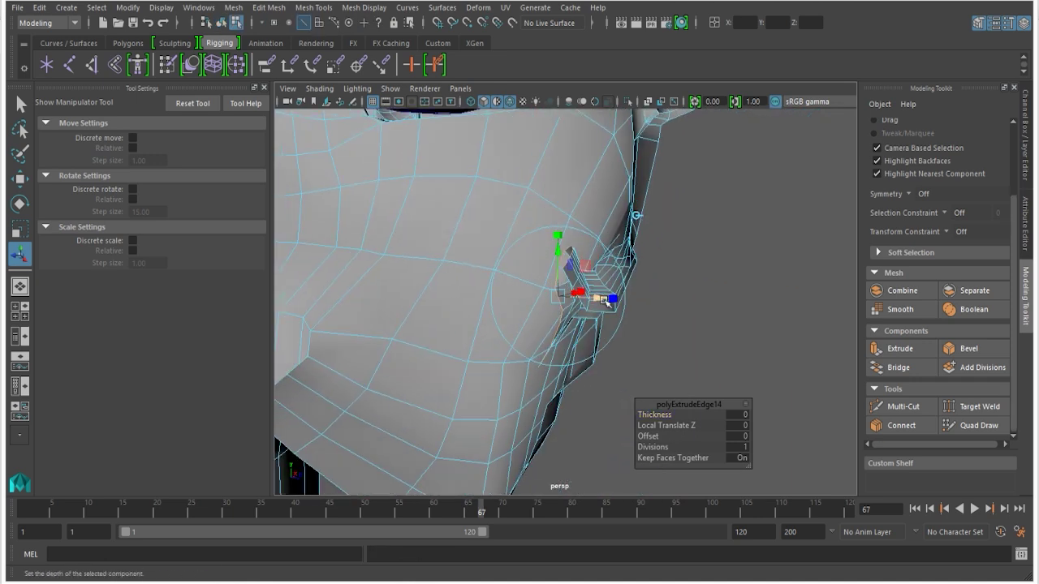
left_click_drag(605, 301, 555, 302)
Scale the extruded mouth border vertically to make the inner mouth taller
key("r")
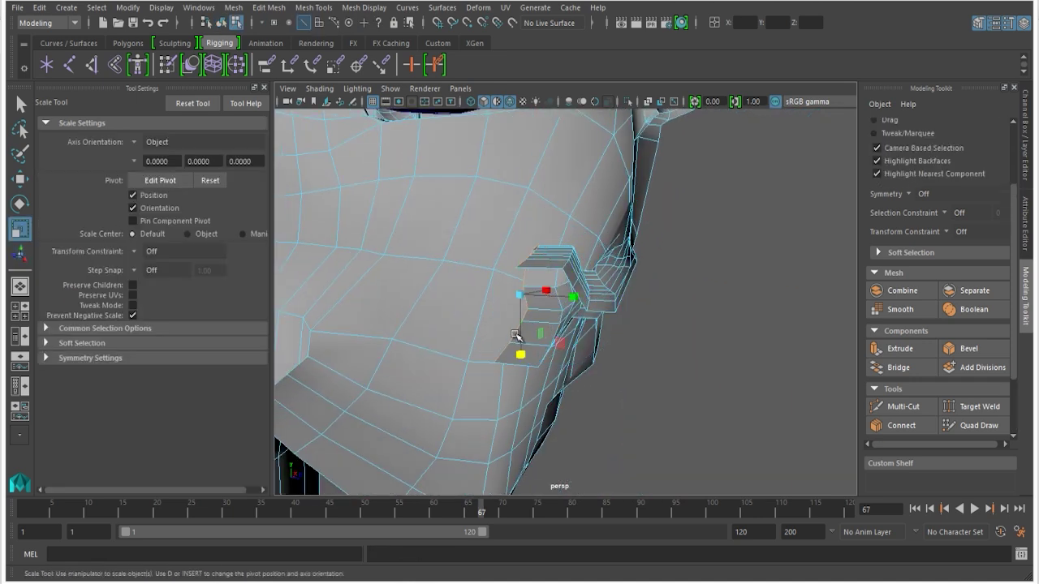
left_click_drag(521, 362, 521, 406)
key("w")
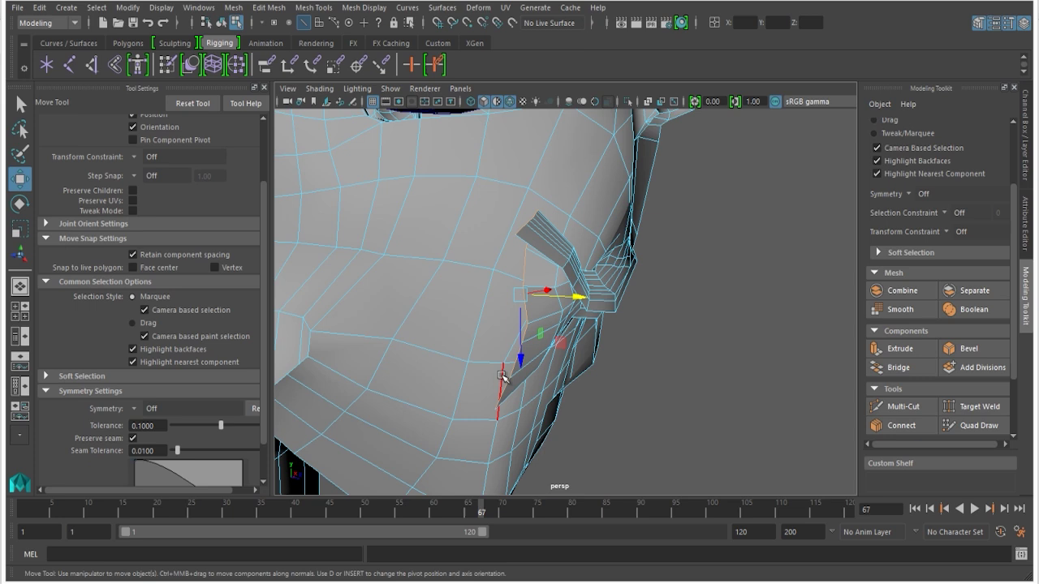
left_click_drag(519, 302, 641, 330, "alt")
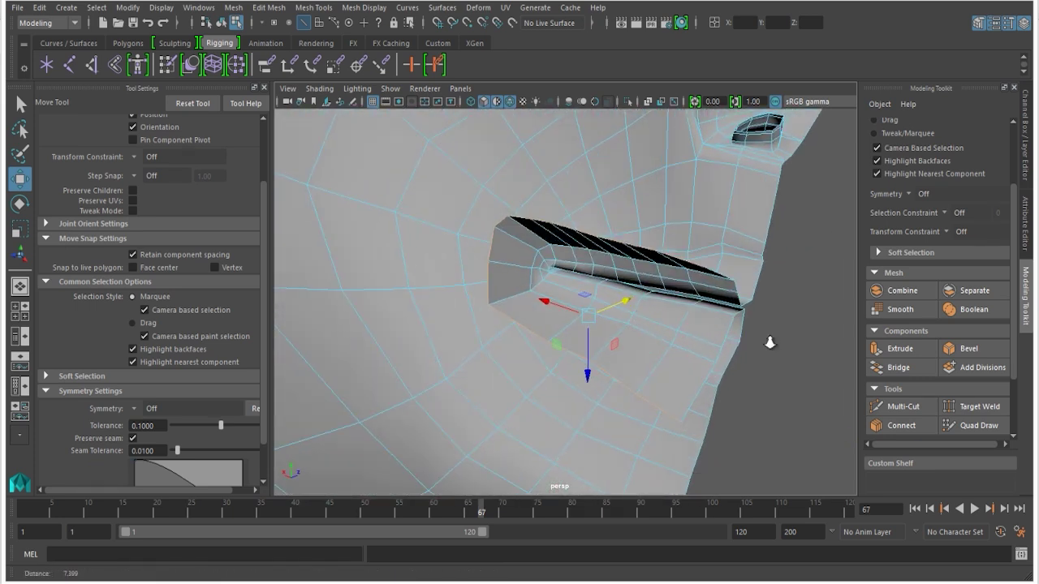
Adjust a vertex on the loop behind the lower lip to even out the mouth's inner surface
right_click_drag(770, 343, 819, 349, "alt")
middle_click_drag(623, 305, 578, 282, "alt")
right_click_drag(578, 281, 560, 212)
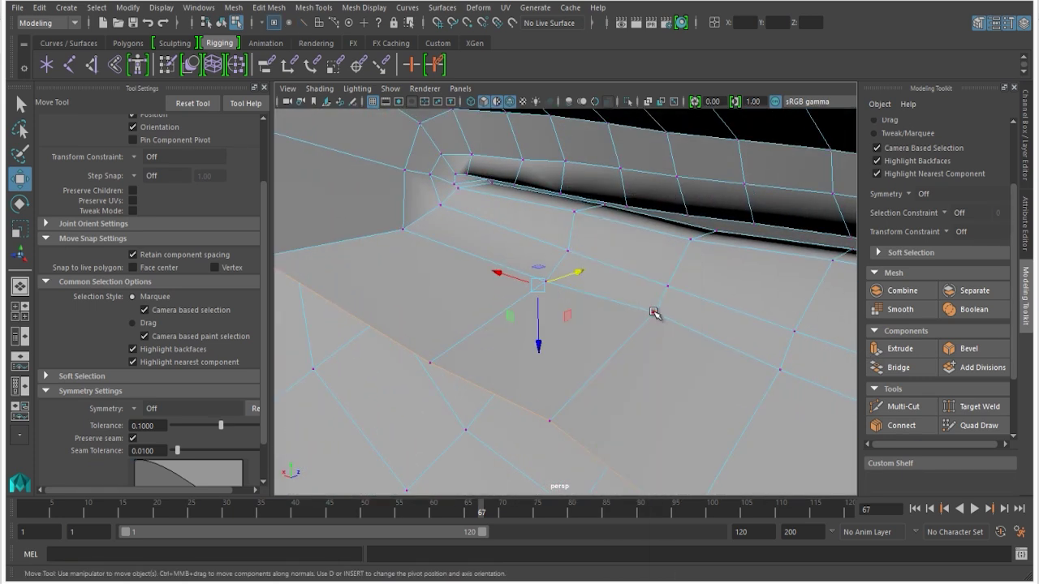
mouse_move(654, 374)
left_mouse_down()
mouse_move(650, 393)
mouse_move(650, 380)
left_mouse_up()
right_click_drag(621, 315, 517, 292, "alt")
left_click_drag(517, 293, 449, 290, "alt")
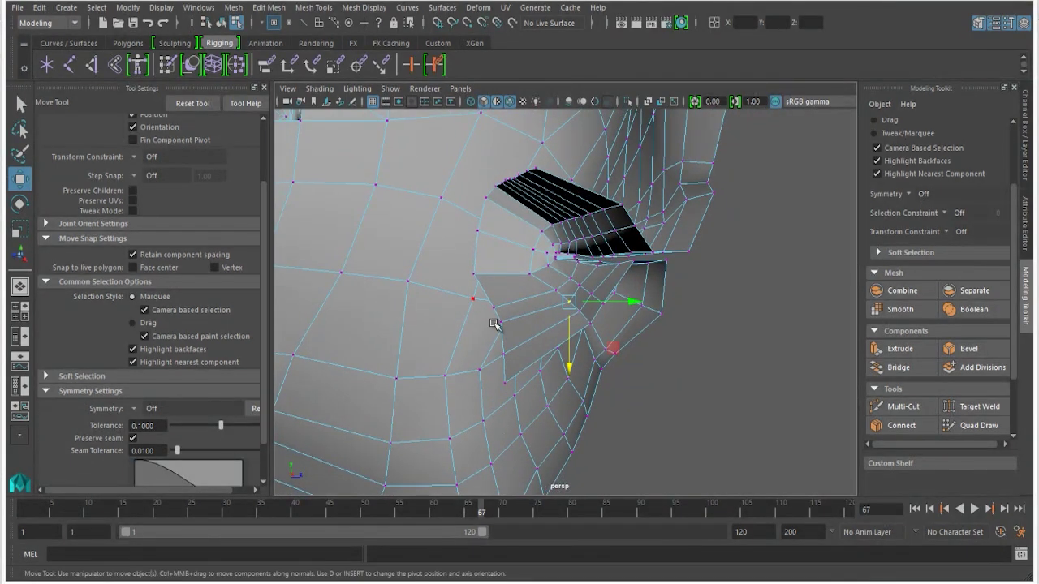
Select the inner mouth's border edges and scale them along the depth axis to flatten the border
right_click_drag(495, 214, 489, 163)
left_click_drag(510, 209, 507, 333, "alt")
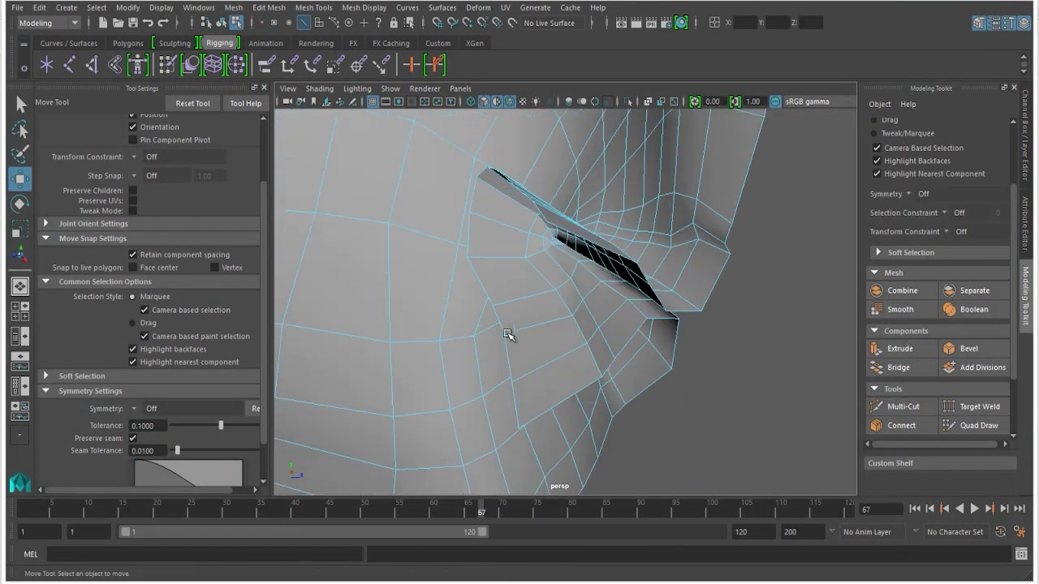
left_click(513, 394)
left_click_drag(516, 394, 462, 247, "alt")
key("r")
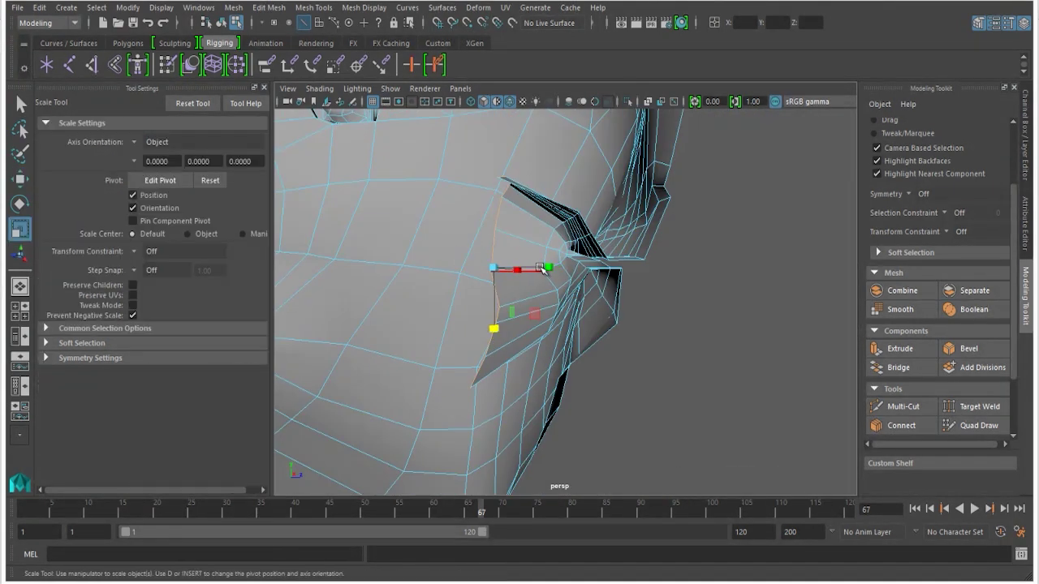
left_click_drag(541, 269, 434, 305)
left_click_drag(549, 293, 497, 339)
Scale the flattened inner mouth border vertically to adjust the height of the opening
key("e")
right_click_drag(497, 338, 499, 337, "alt")
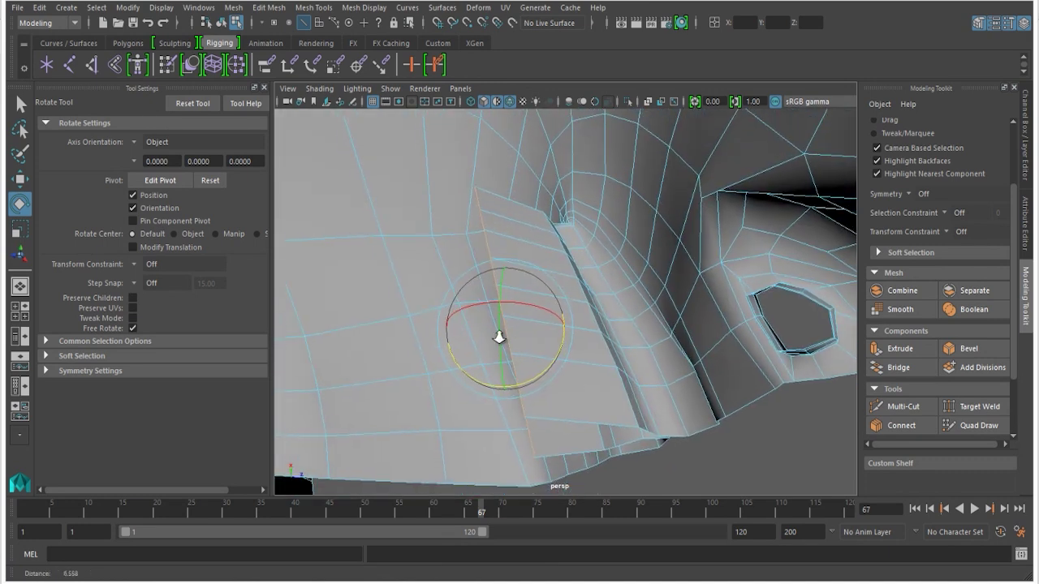
left_click_drag(500, 337, 502, 223, "alt")
key("w")
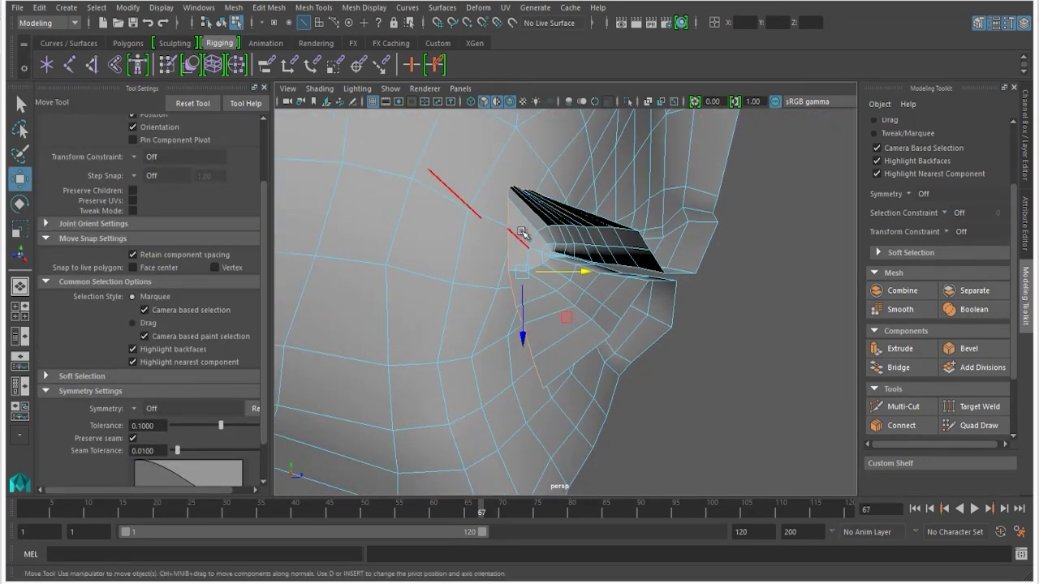
key("r")
left_click_drag(524, 337, 573, 277)
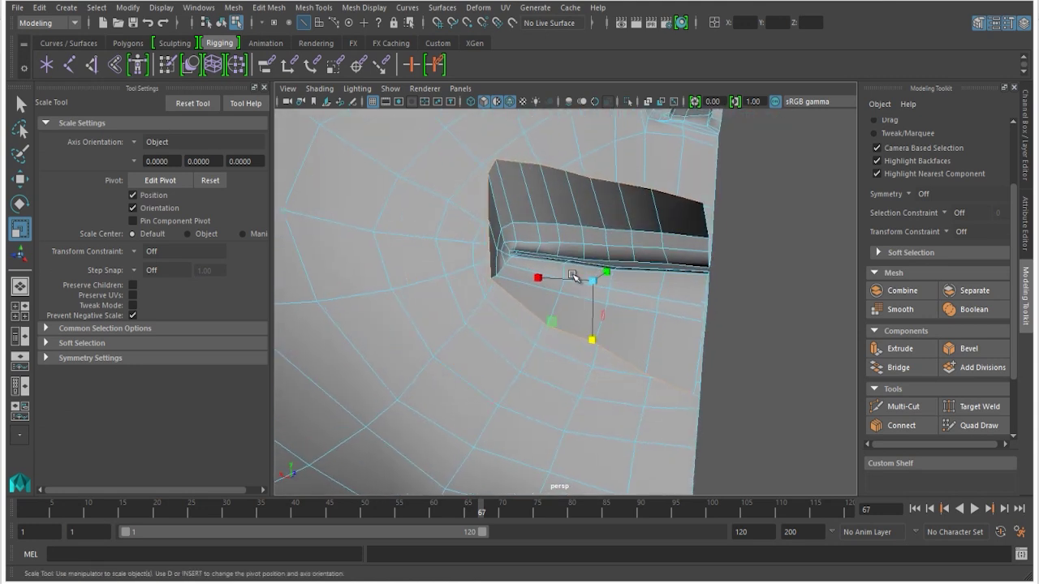
key("e")
left_click_drag(572, 227, 569, 230)
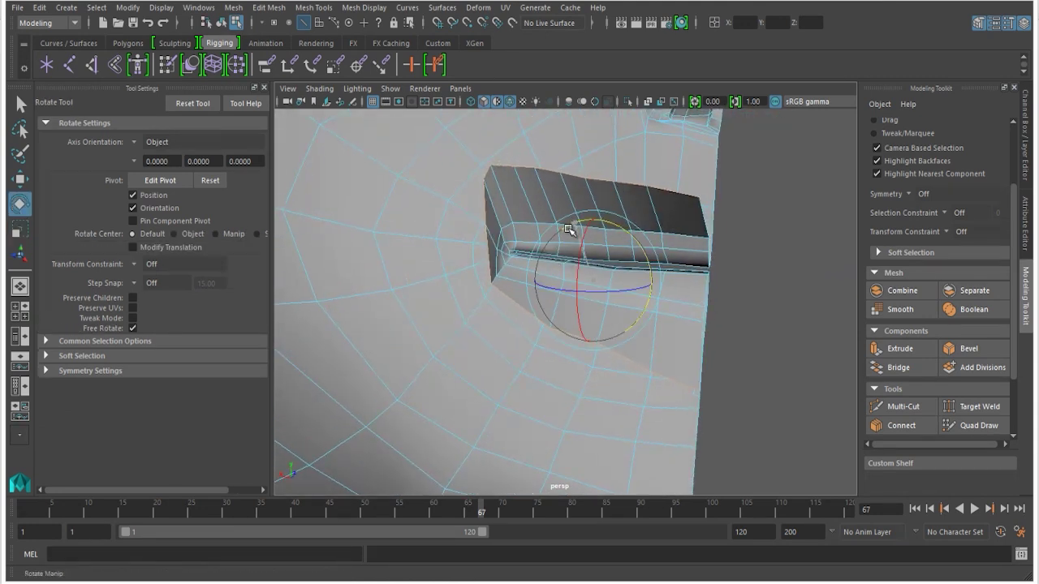
key("ctrl+z")
Turn on soft selection and lower the inner border's upper vertex beside the mouth corner
left_click_drag(565, 283, 535, 235, "alt")
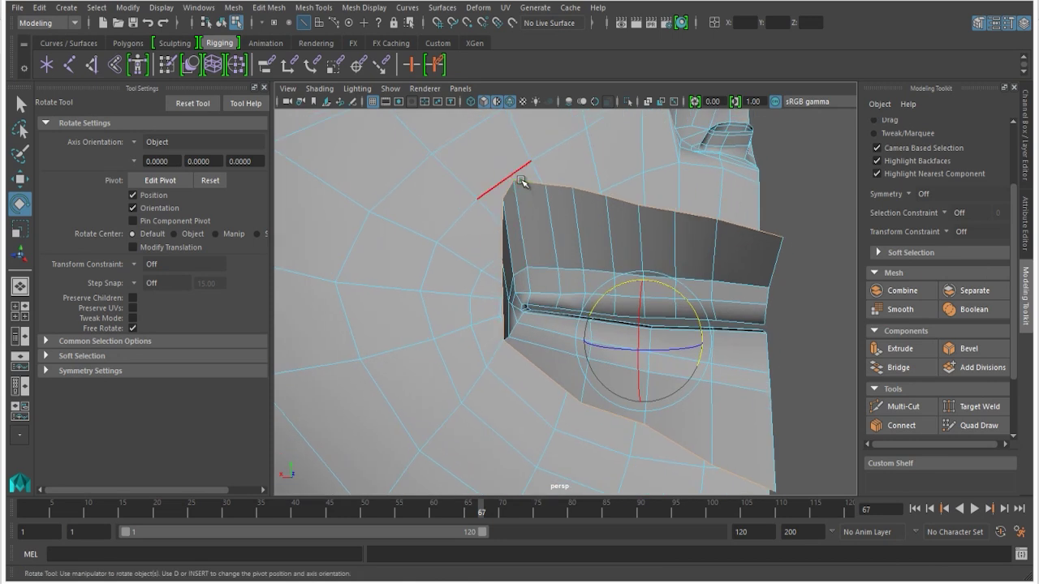
right_click_drag(522, 179, 477, 170)
left_click(516, 185)
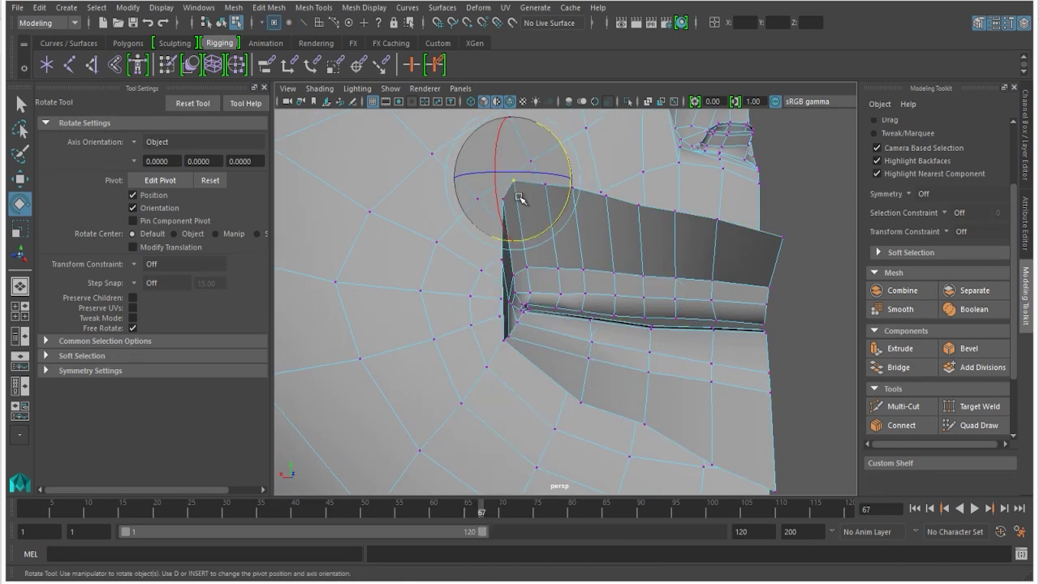
key("b")
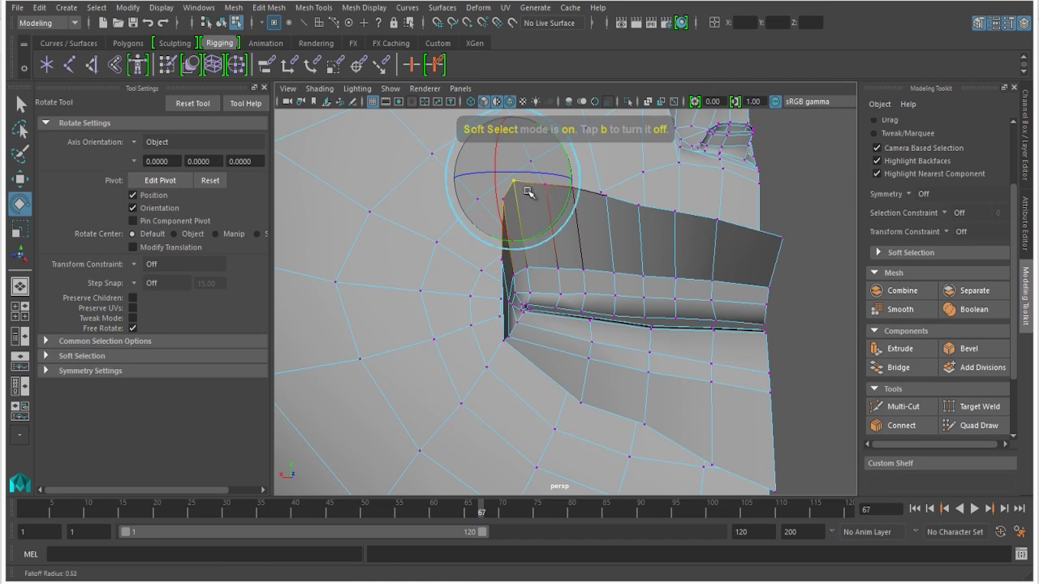
key("w")
left_click_drag(514, 188, 511, 223)
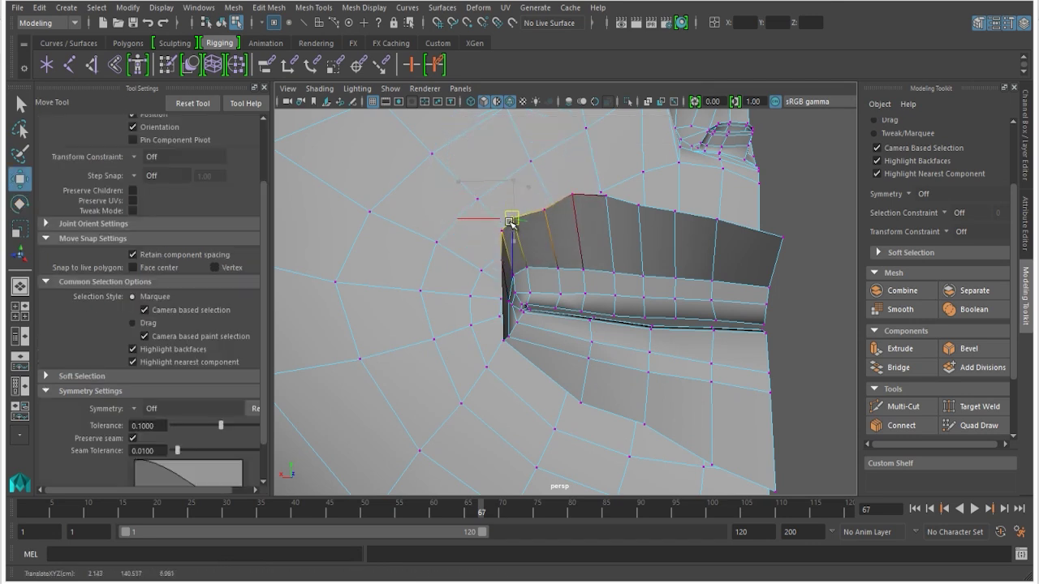
Lower the neighbouring upper border vertex and readjust the one beside the mouth corner to smooth the arc
left_click(568, 193)
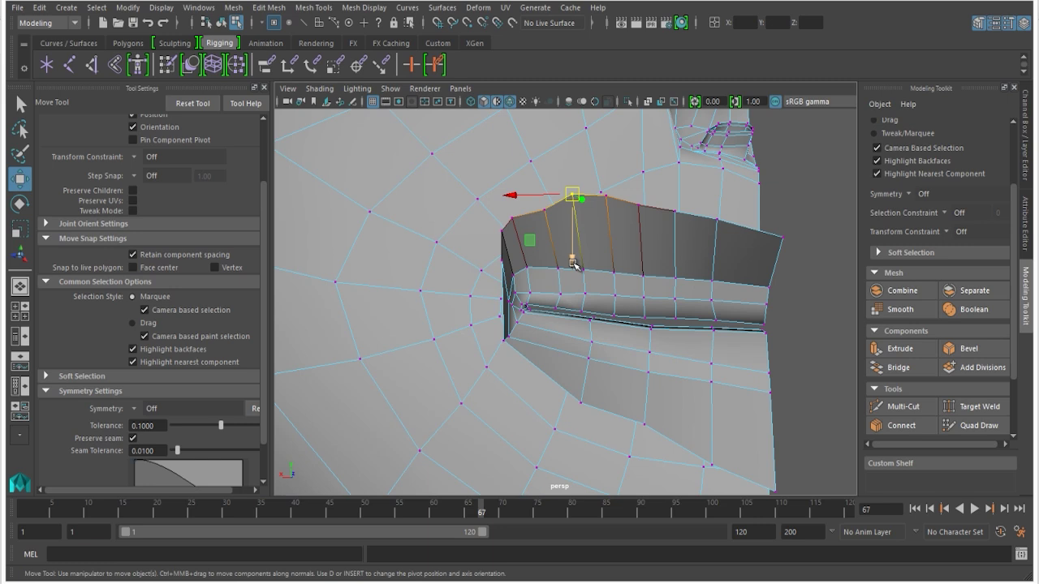
left_click_drag(574, 263, 576, 274)
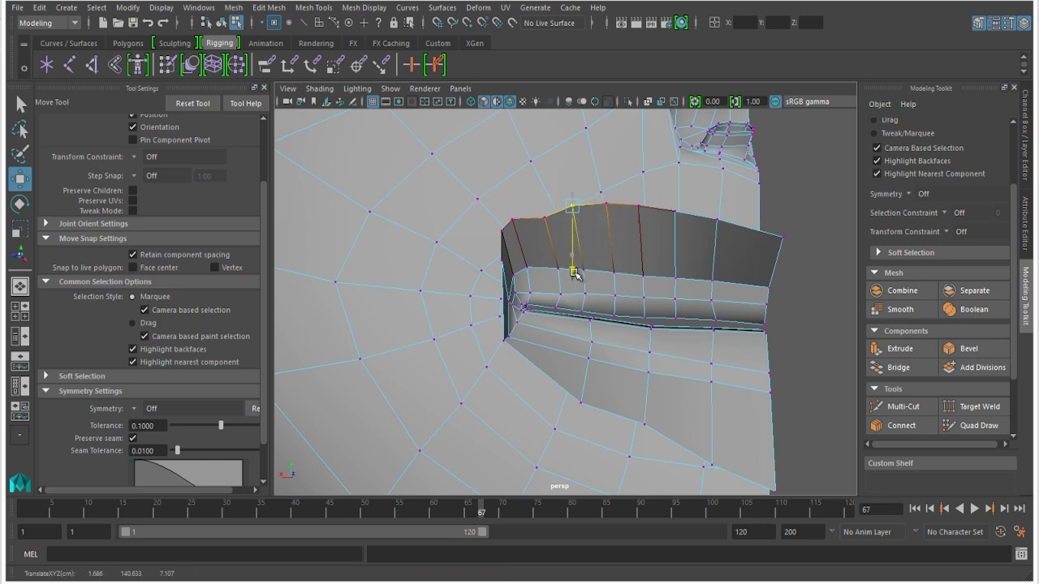
left_click(503, 221)
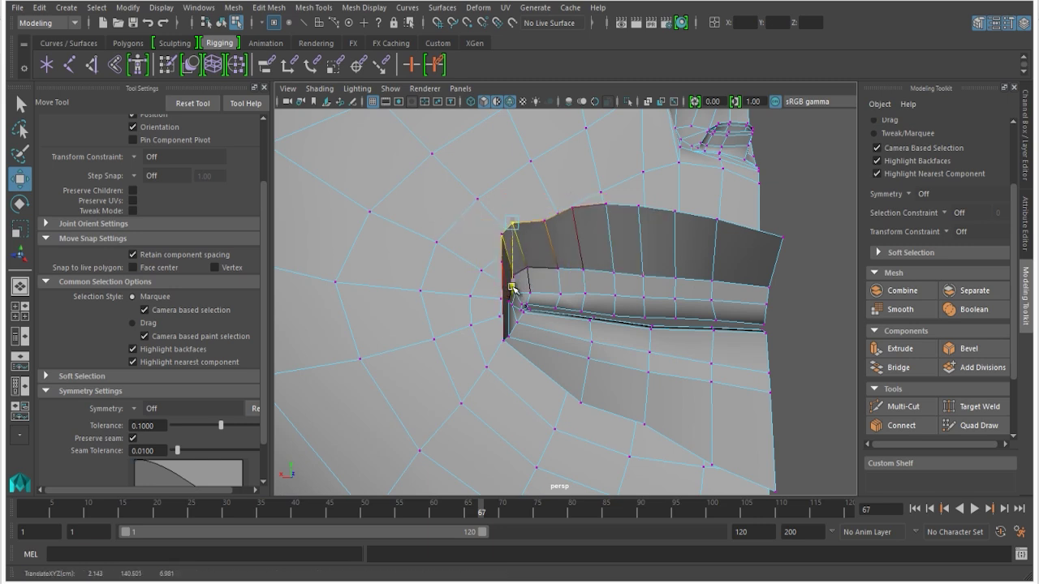
Nudge the vertices around the inside of the mouth corner to even out the surrounding loops
left_click_drag(512, 288, 441, 265, "alt")
middle_click_drag(436, 267, 535, 286, "alt")
right_click_drag(535, 286, 743, 289, "alt")
left_click_drag(577, 196, 585, 336)
left_click(619, 295)
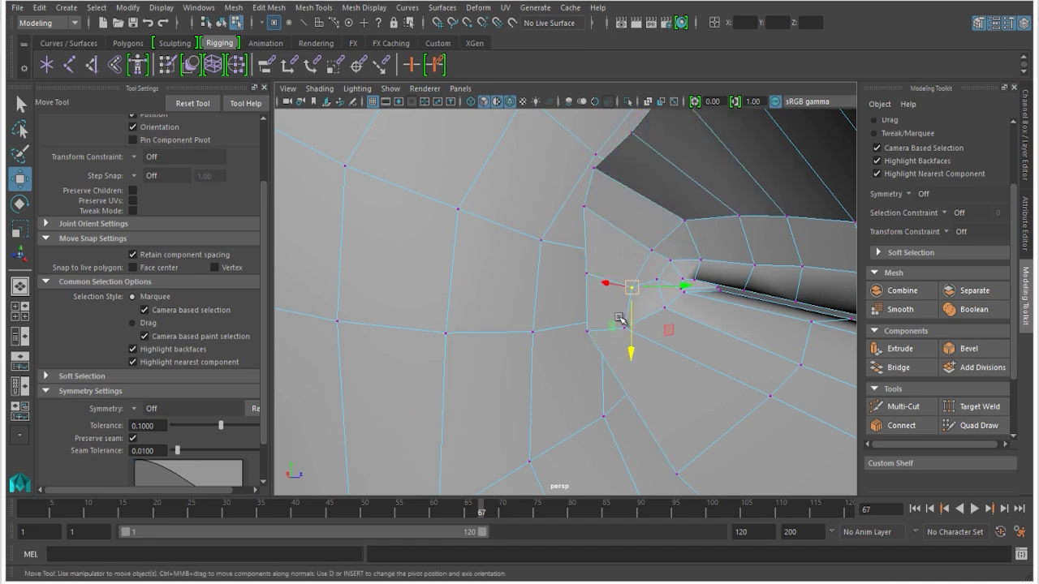
left_click_drag(629, 290, 632, 278)
left_click_drag(579, 253, 609, 186, "alt")
left_click(614, 195)
Reposition the inner border's lower vertices near the centre line to smooth the lower curve
right_click_drag(633, 218, 552, 224, "alt")
left_click_drag(552, 225, 542, 201, "alt")
middle_click_drag(542, 201, 517, 134, "alt")
right_click_drag(516, 134, 649, 211, "alt")
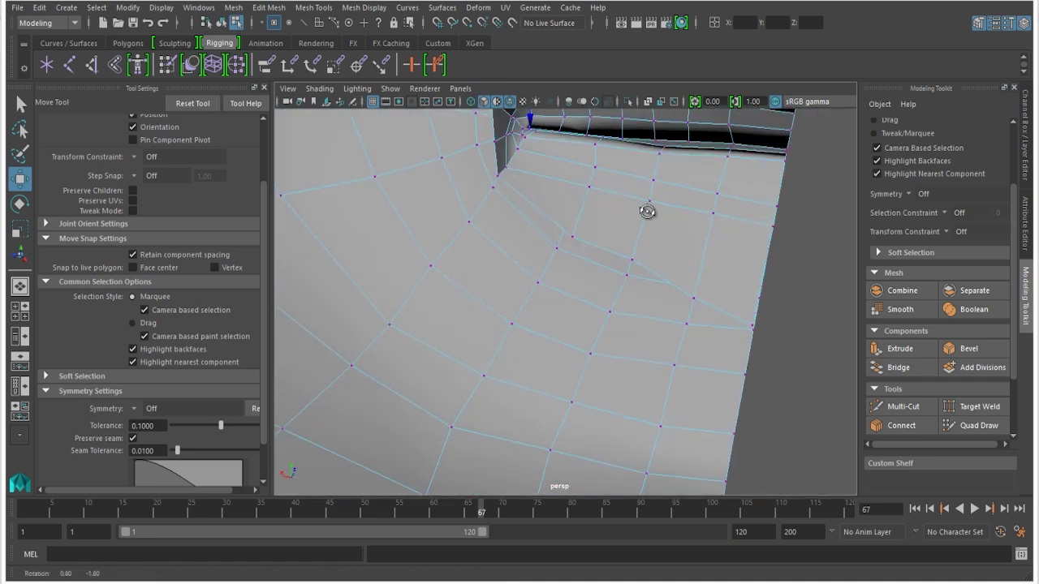
left_click_drag(649, 211, 764, 416, "alt")
left_click(695, 349)
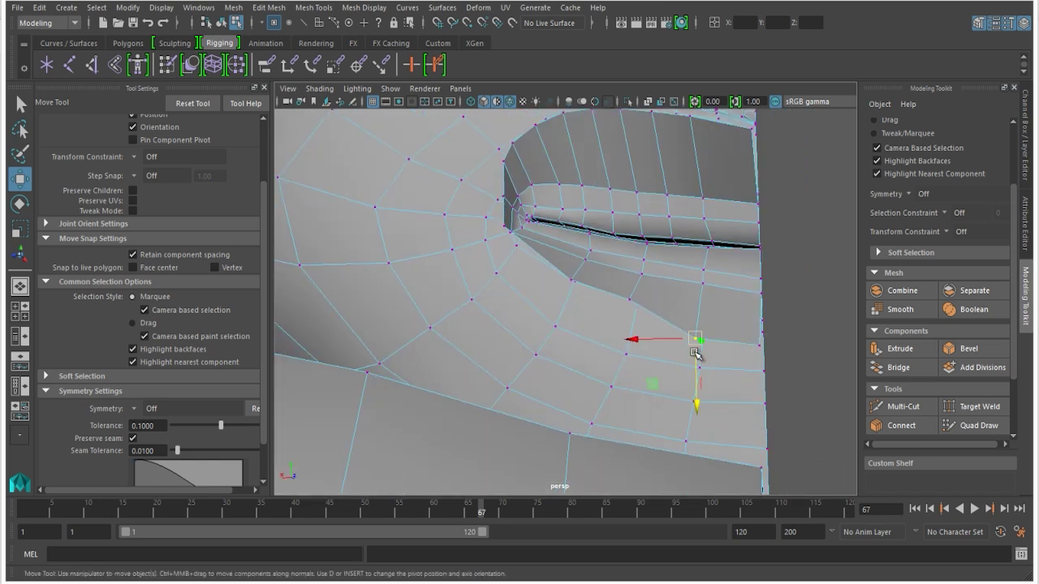
left_click_drag(696, 398, 699, 401)
left_click_drag(595, 315, 638, 373, "alt")
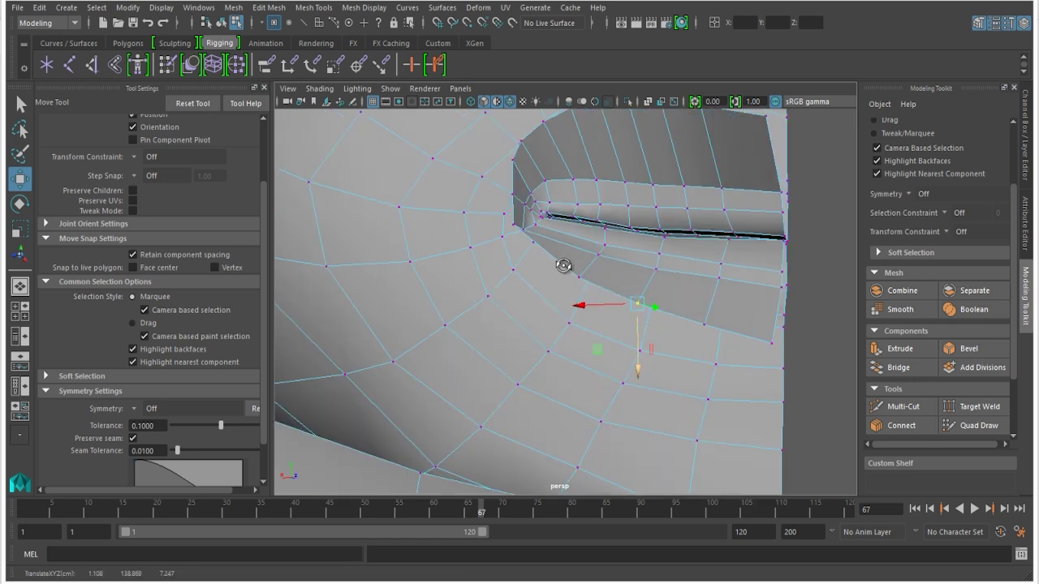
Move the inner border's lower vertex at the mouth corner vertically
left_click_drag(564, 266, 524, 209, "alt")
left_click_drag(509, 256, 598, 318)
middle_click_drag(598, 317, 624, 322, "alt")
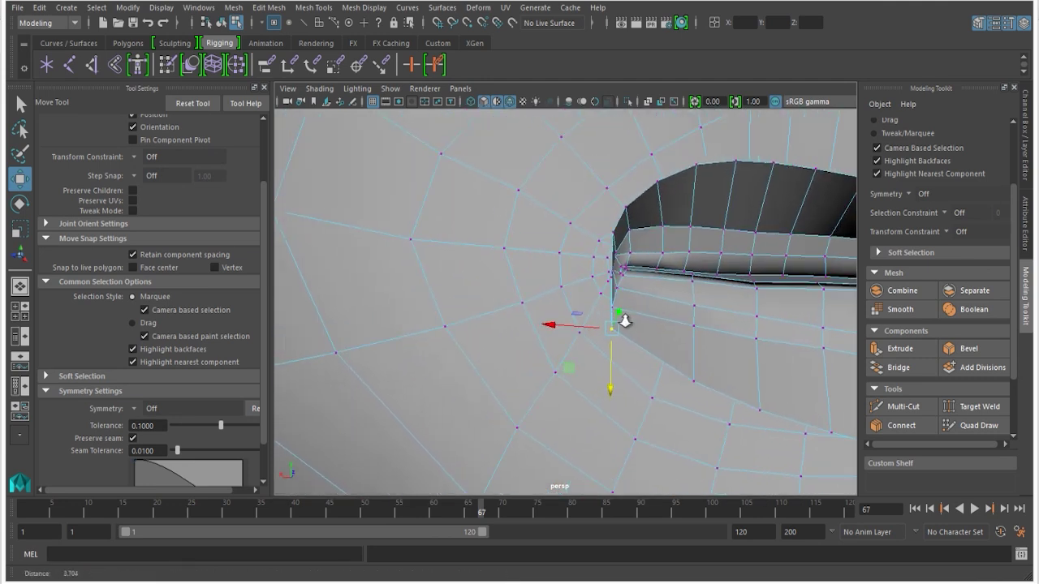
Select the border edges at the mouth corner and shift them sideways with soft selection
right_click_drag(519, 248, 558, 252, "alt")
left_click_drag(559, 252, 659, 208, "alt")
right_click_drag(659, 208, 656, 167)
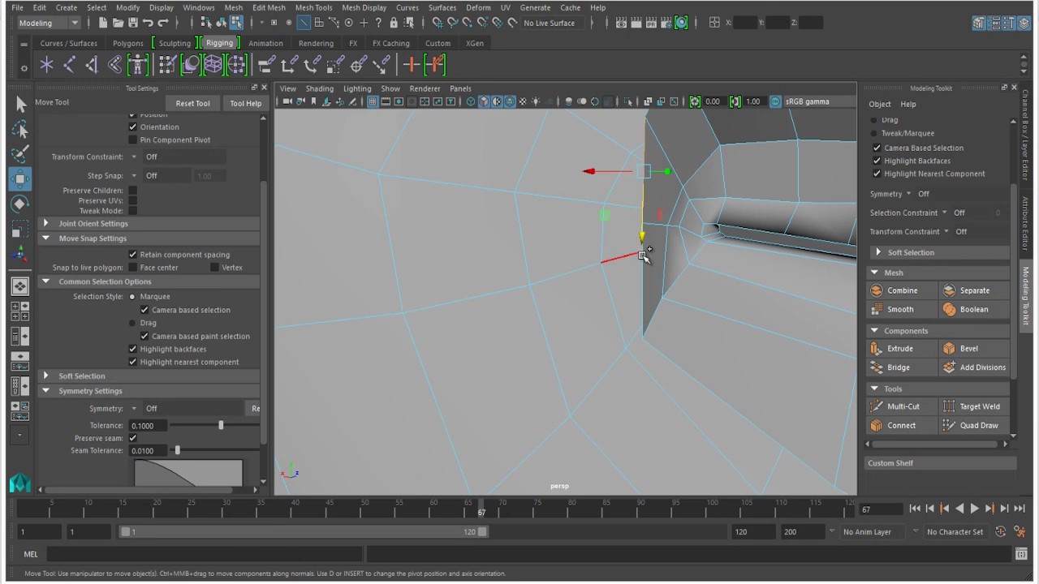
left_click_drag(611, 262, 519, 230, "alt")
key("b")
left_click_drag(588, 270, 659, 198, "alt")
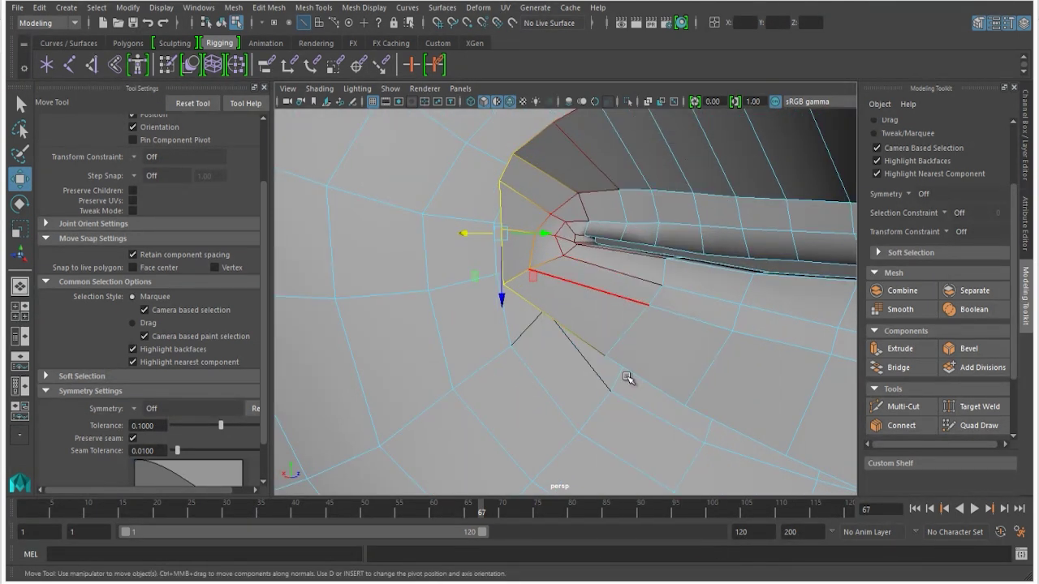
Select the whole inner border loop, extrude it and pull it straight back along the world depth axis
left_click_drag(627, 374, 587, 253, "alt")
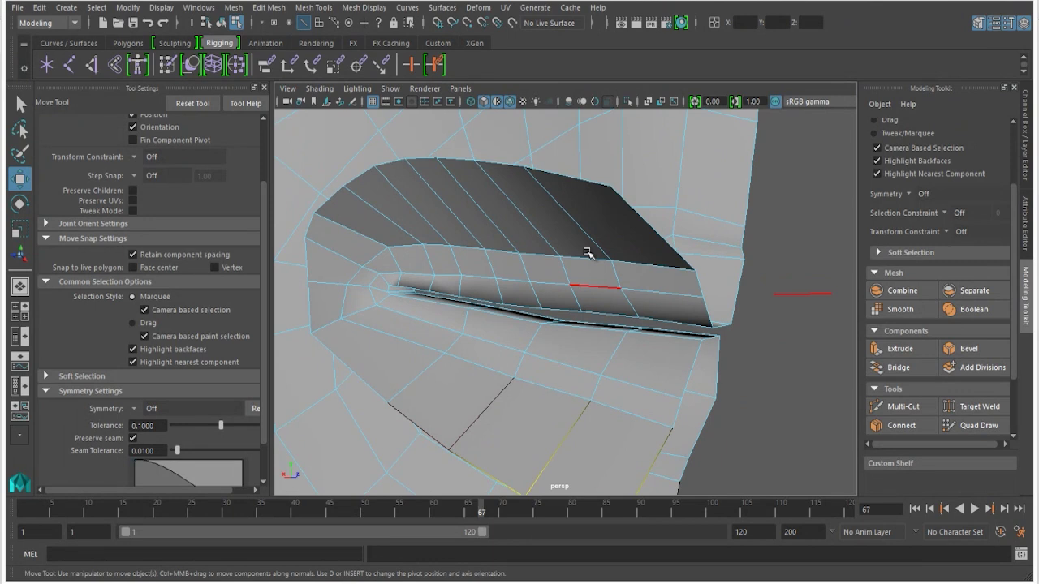
double_click(601, 182)
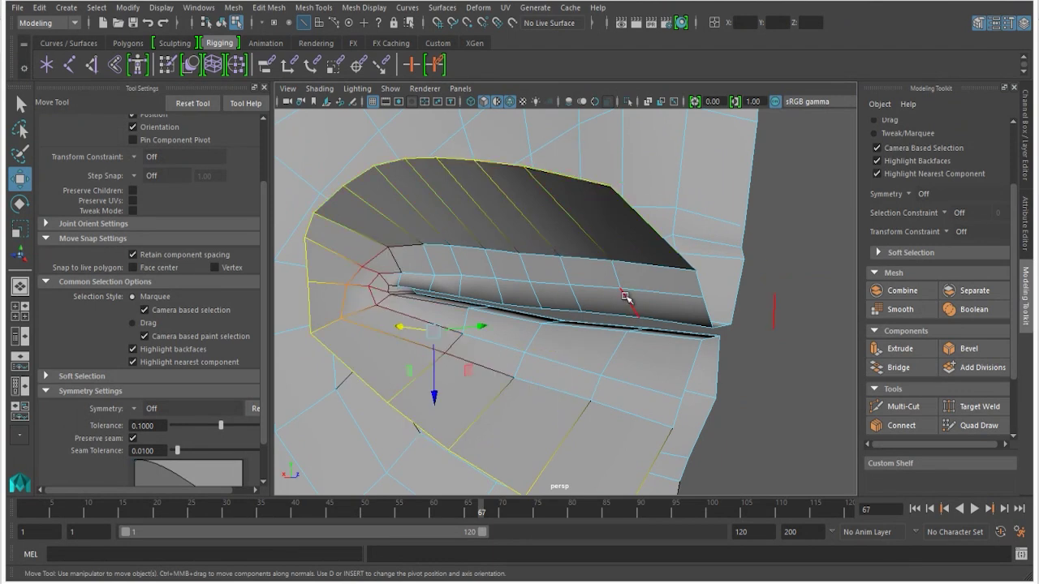
left_click_drag(541, 293, 455, 274, "alt")
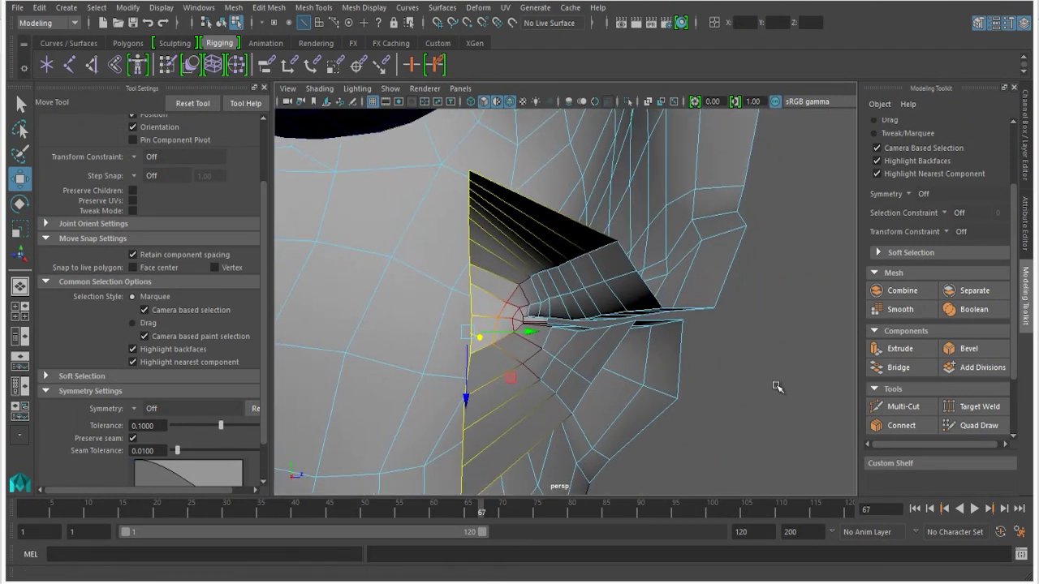
left_click(899, 348)
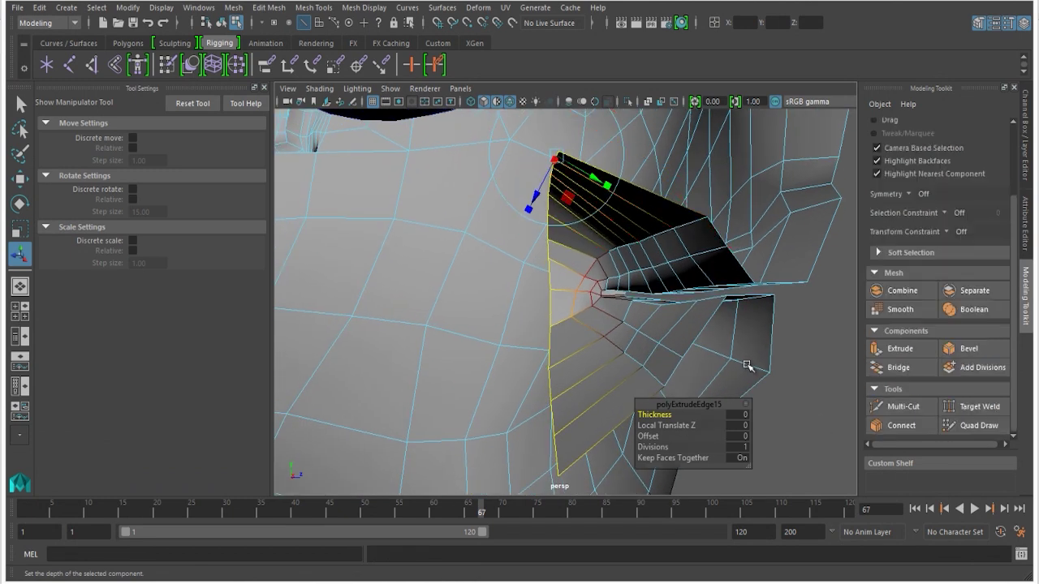
left_click_drag(672, 272, 645, 186, "alt")
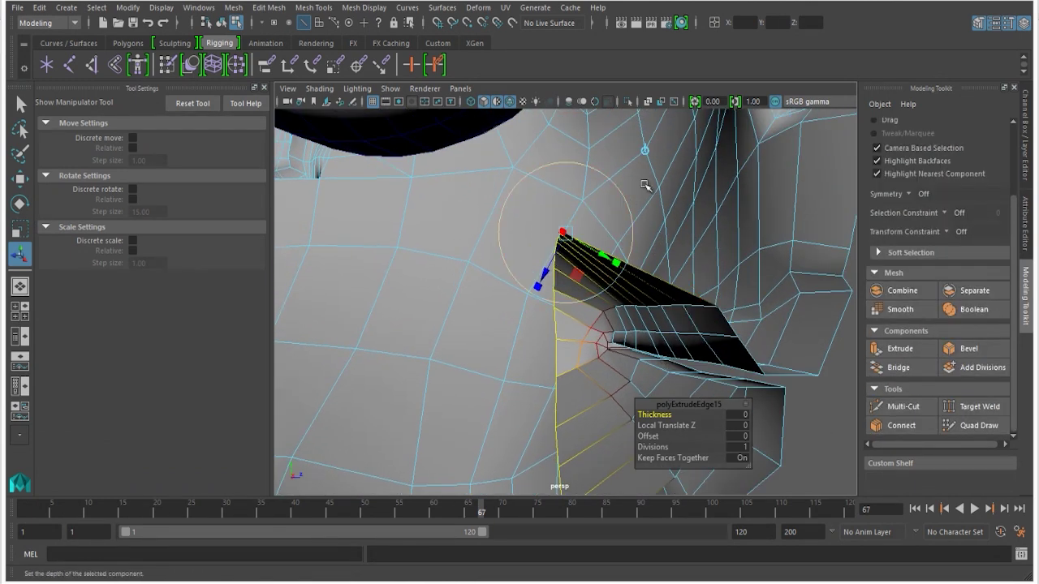
left_click(642, 150)
left_click_drag(610, 373, 460, 311)
Scale the newly extruded border taller and lower it slightly
key("r")
key("ctrl+z")
right_click_drag(459, 311, 577, 308, "alt")
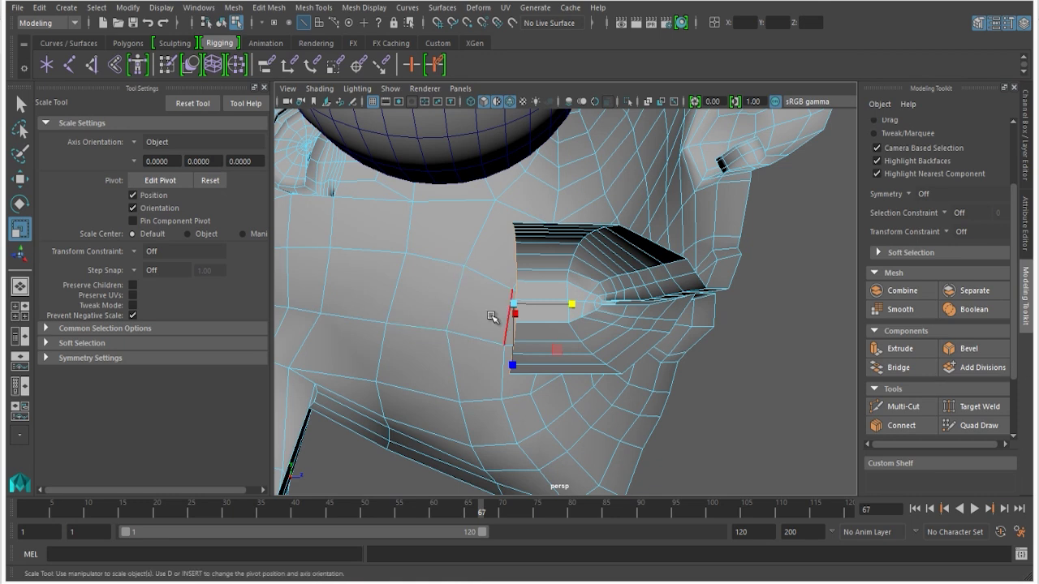
left_click_drag(513, 365, 513, 386)
key("w")
mouse_move(512, 382)
left_mouse_down("alt")
mouse_move(451, 342)
mouse_move(512, 380)
left_mouse_up("alt")
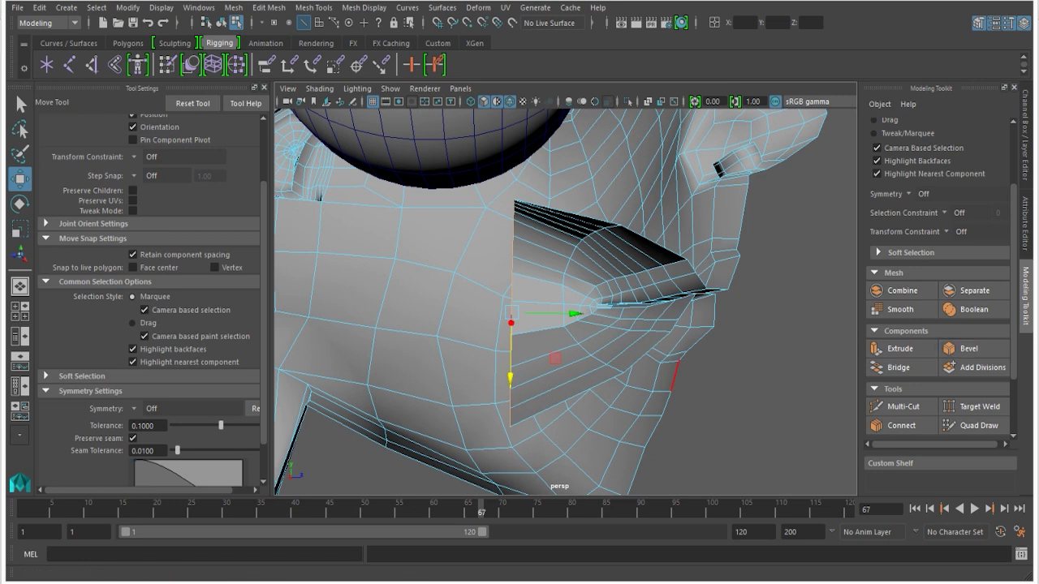
Extrude the inner mouth border and pull it straight back along the world depth axis
left_click(901, 350)
left_click_drag(528, 334, 539, 373, "alt")
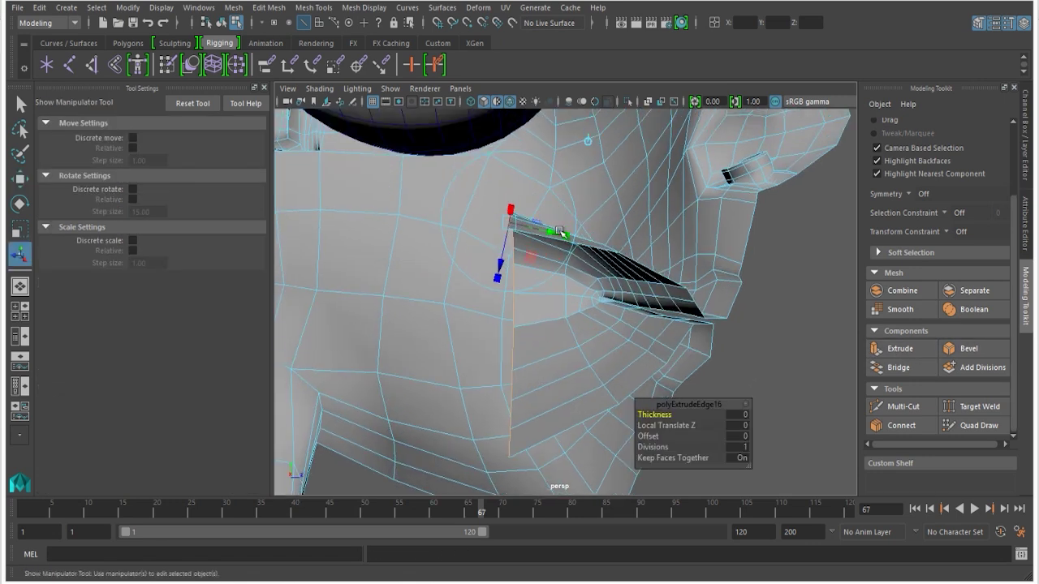
left_click(588, 140)
left_click_drag(553, 320, 455, 333)
left_click_drag(419, 303, 417, 273, "alt")
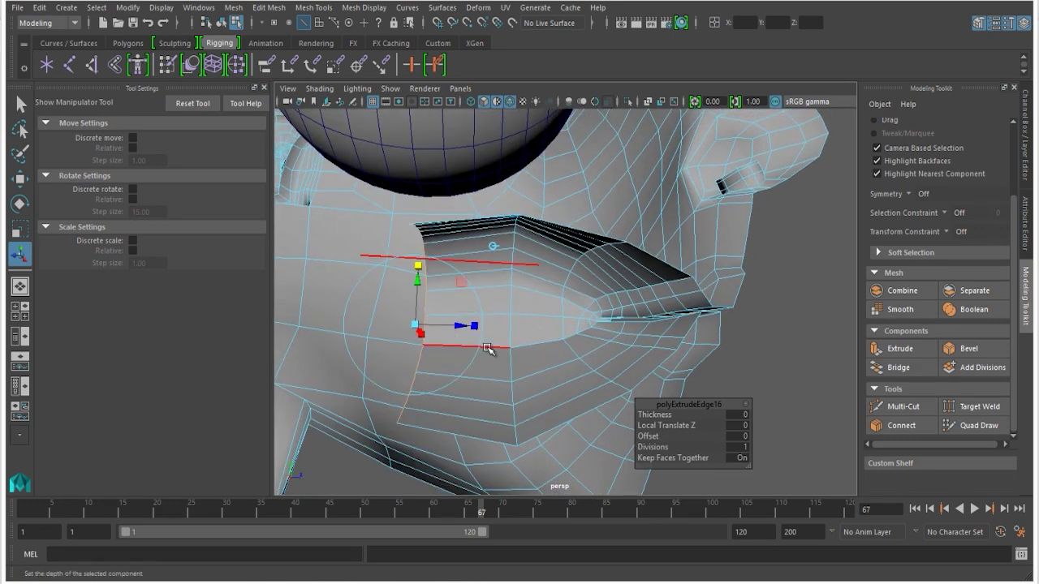
Extrude the inner border once more, set it farther back and scale it smaller
key("ctrl+e")
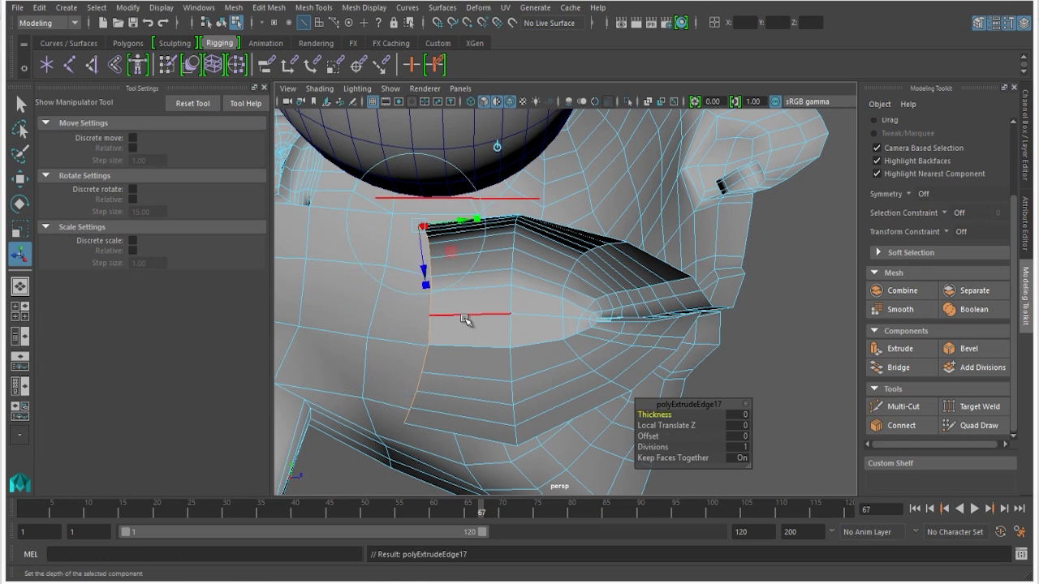
left_click(496, 150)
mouse_move(429, 334)
left_mouse_down("alt")
mouse_move(520, 358)
mouse_move(442, 336)
left_mouse_up("alt")
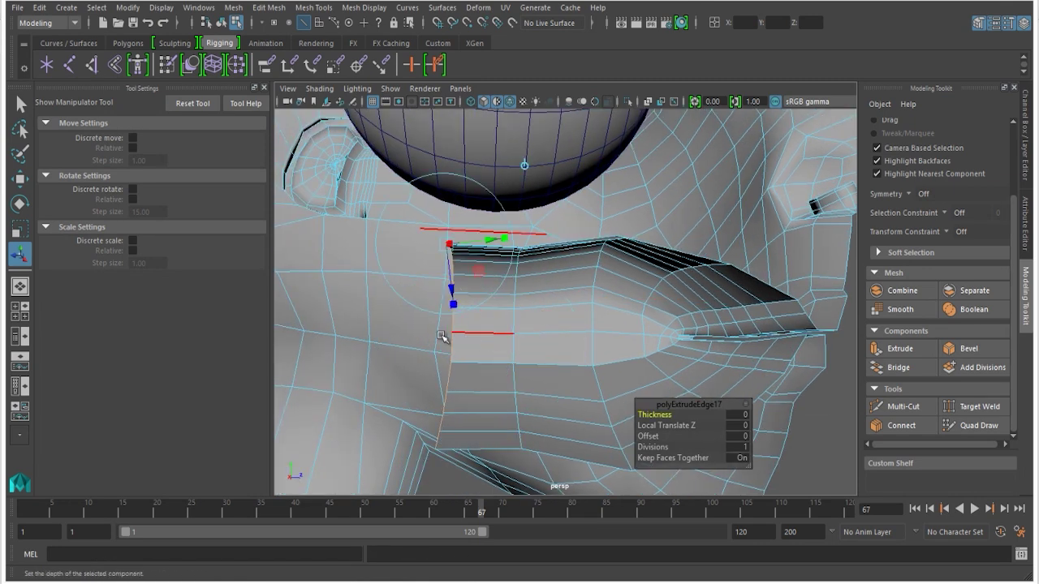
left_click(522, 164)
left_click_drag(447, 294, 459, 394)
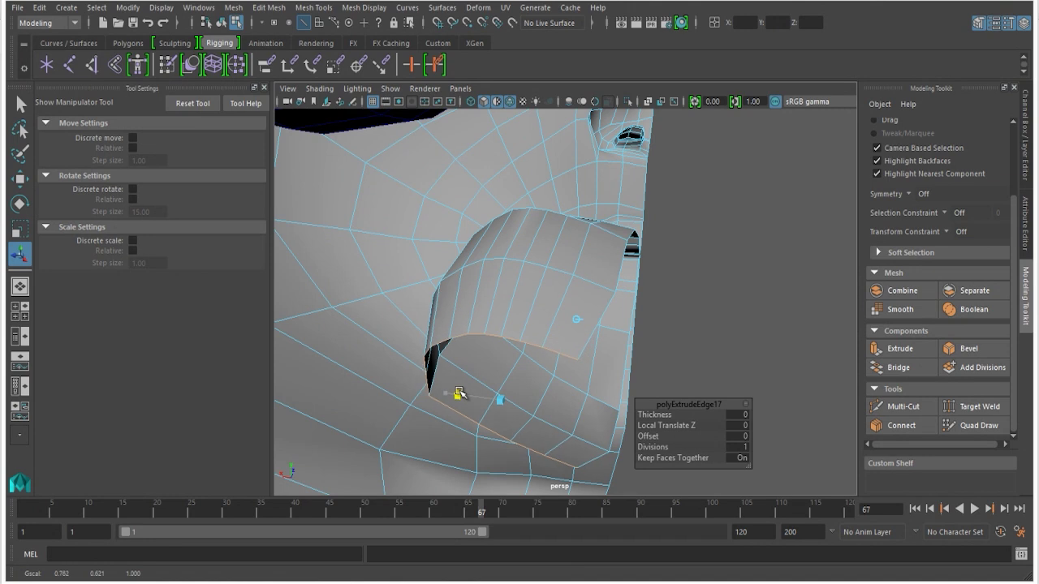
Rotate the newly extruded border slightly at the back of the mouth, undoing the excess rotation
key("w")
left_click_drag(459, 394, 531, 257, "alt")
key("e")
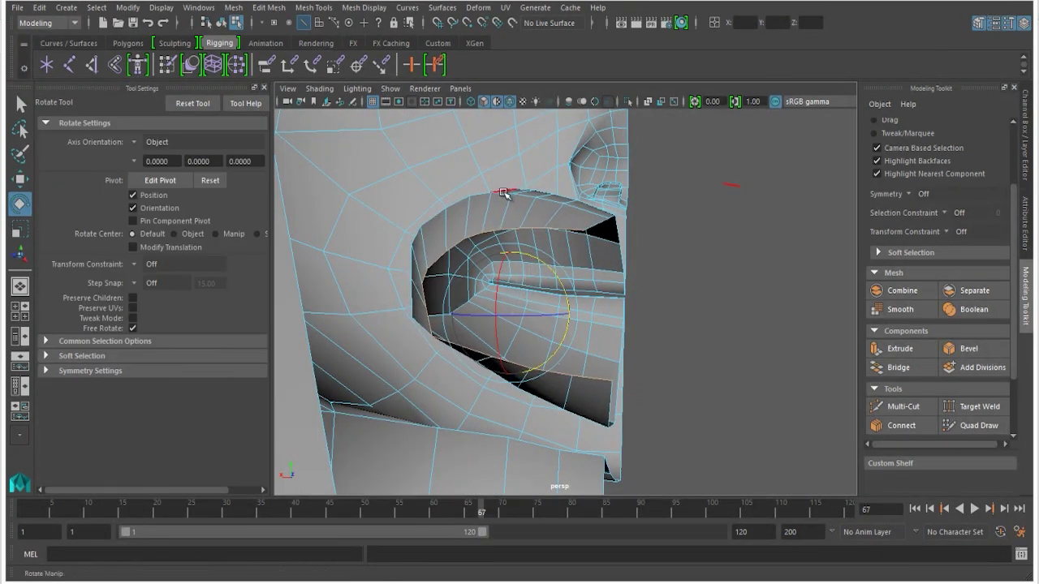
left_click_drag(503, 193, 528, 225)
left_click_drag(542, 260, 555, 333)
key("ctrl+z")
left_click(564, 318)
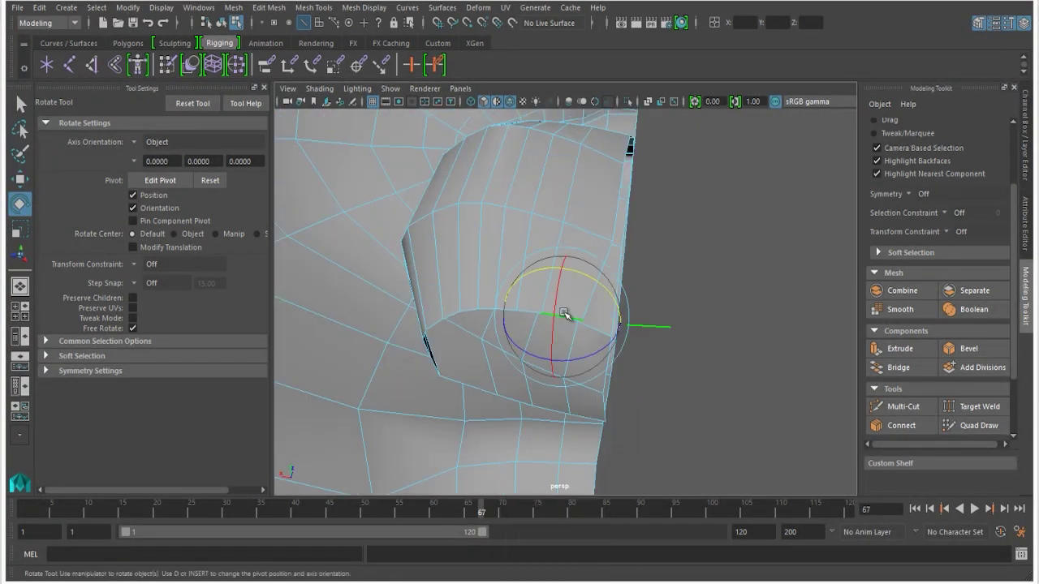
Select the rear border's two end vertices at the open centre seam and set their absolute X position to 0
right_click_drag(646, 236, 647, 250)
right_click_drag(580, 183, 535, 162)
left_click_drag(550, 284, 623, 284, "alt")
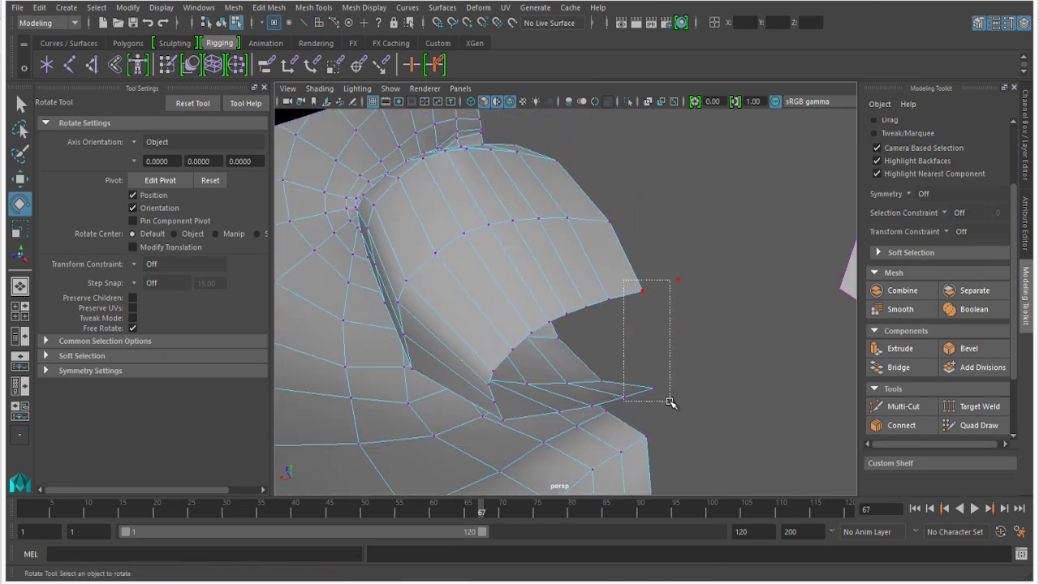
left_click_drag(673, 391, 663, 413)
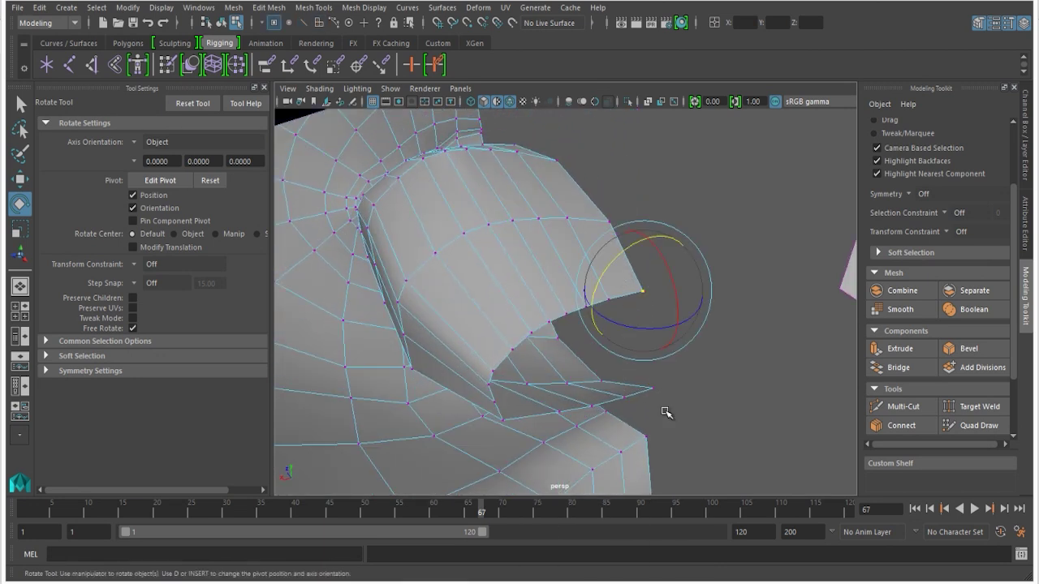
left_click(740, 22)
type("0")
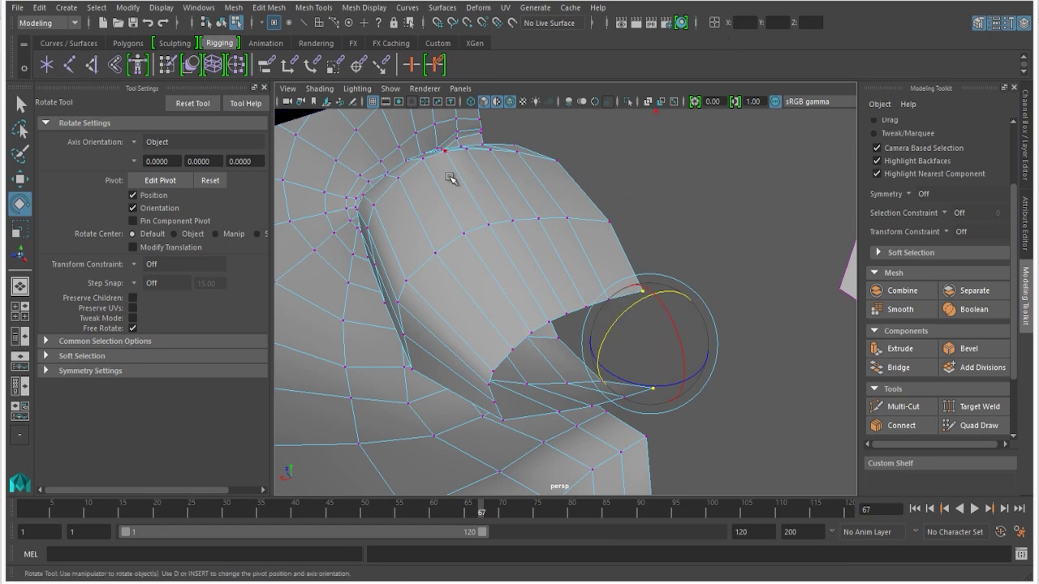
Align the remaining mouth-cavity vertices along the open centre seam with the centre plane in X
left_click_drag(455, 174, 431, 286, "alt")
key("w")
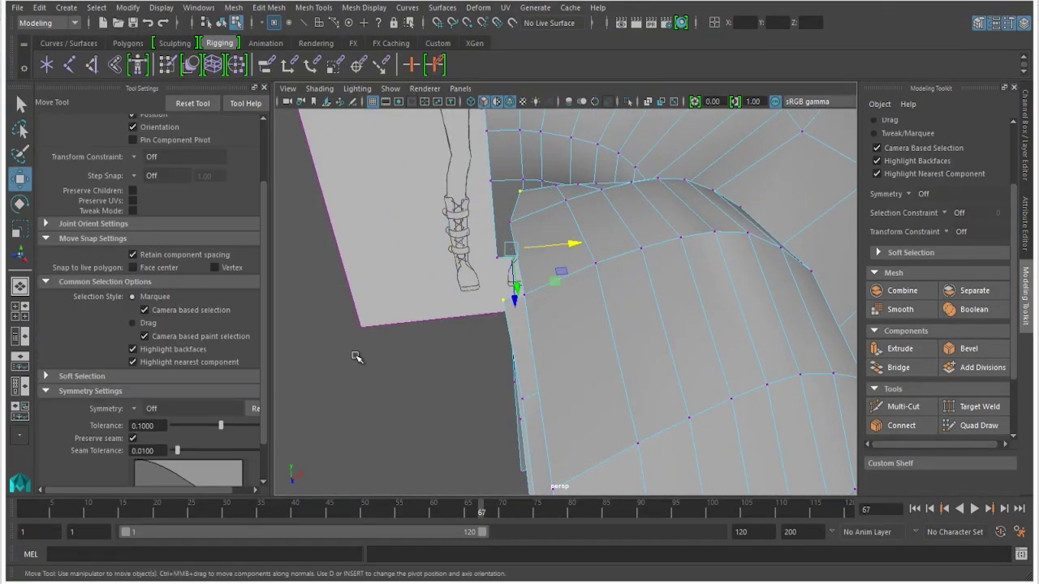
left_click(519, 191)
left_click_drag(512, 195, 487, 210, "alt")
left_click_drag(514, 153, 534, 172)
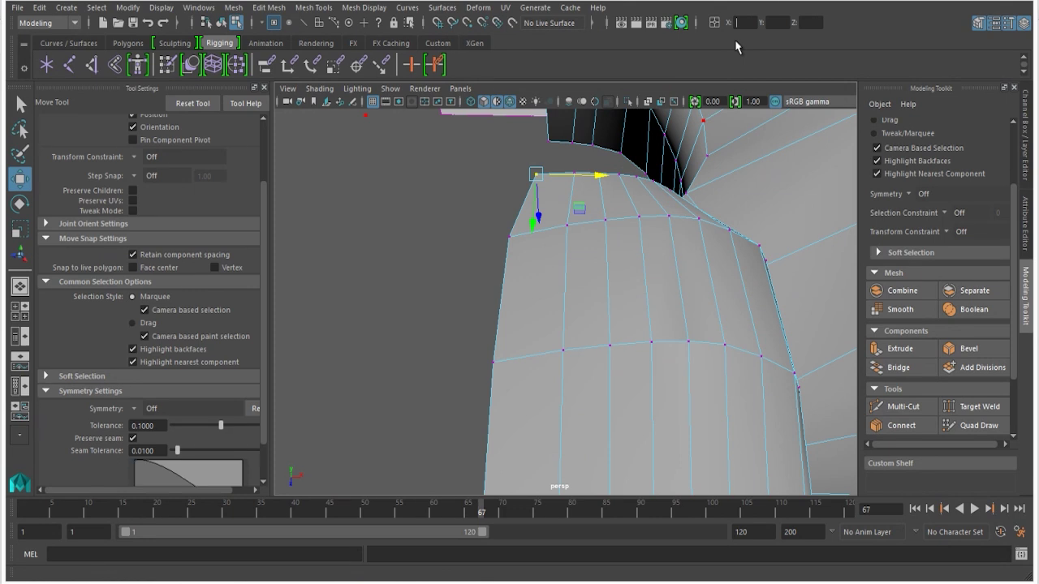
key("ctrl+z")
left_click_drag(376, 275, 449, 265, "alt")
left_click_drag(444, 293, 482, 308)
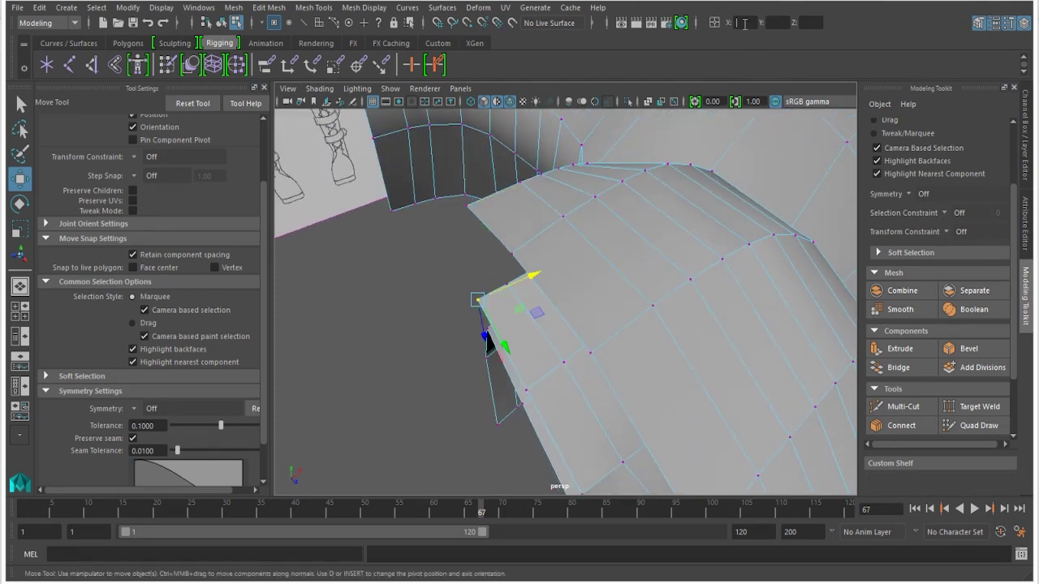
Select the whole rear border loop of the mouth cavity, extrude it and pull it straight back in world space
left_click_drag(436, 249, 499, 195, "alt")
right_click(497, 196)
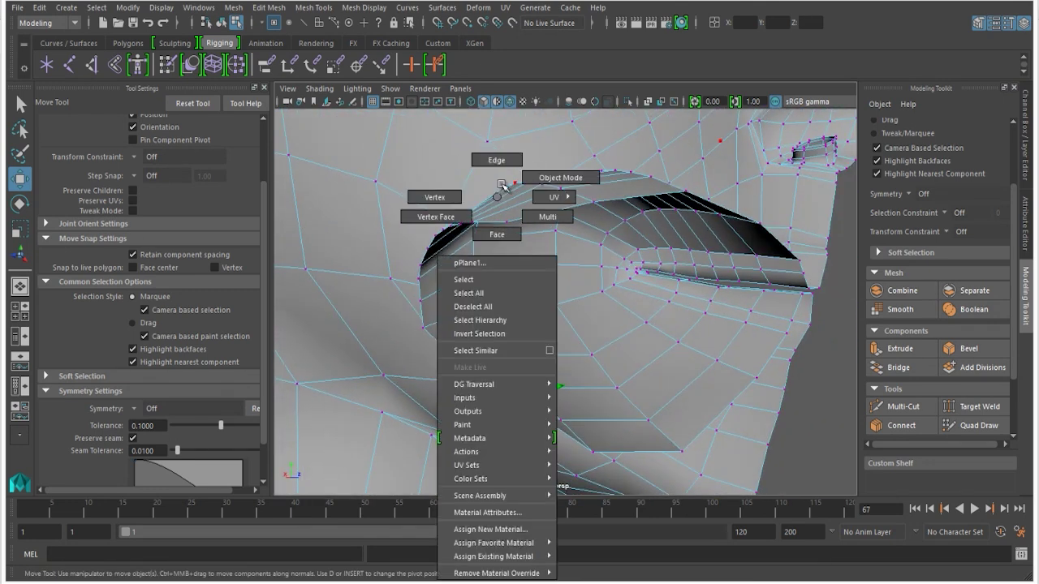
right_click_drag(502, 186, 499, 163)
left_click_drag(498, 167, 494, 280, "alt")
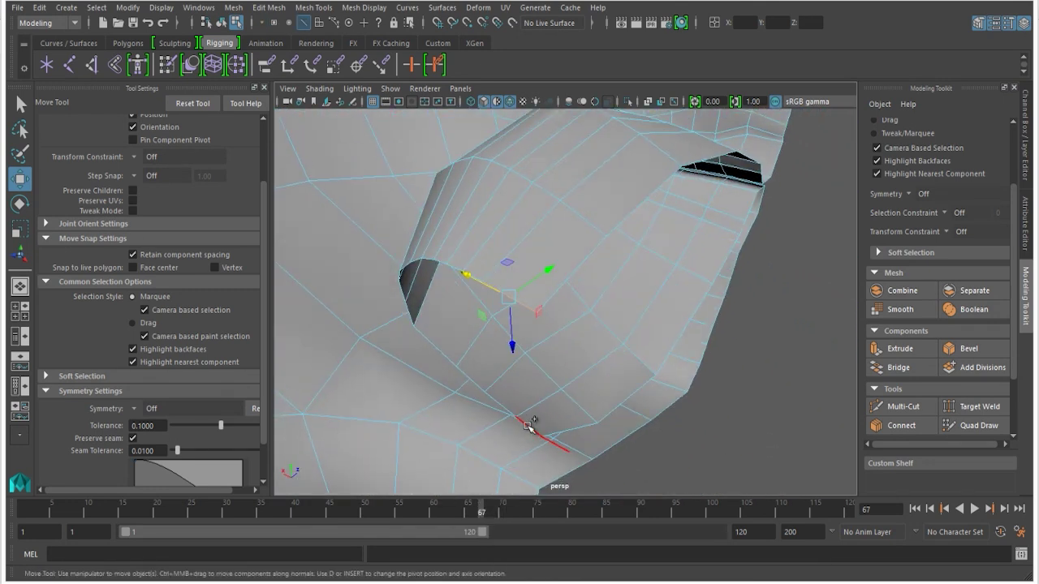
double_click(525, 425)
left_click_drag(394, 364, 444, 307, "alt")
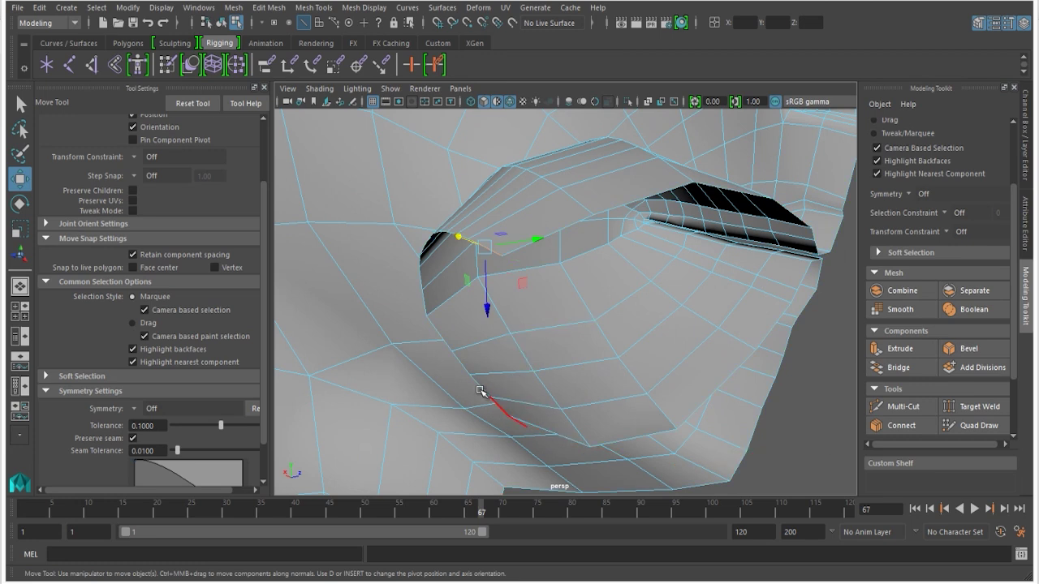
left_click_drag(481, 392, 604, 380, "alt")
left_click(617, 385)
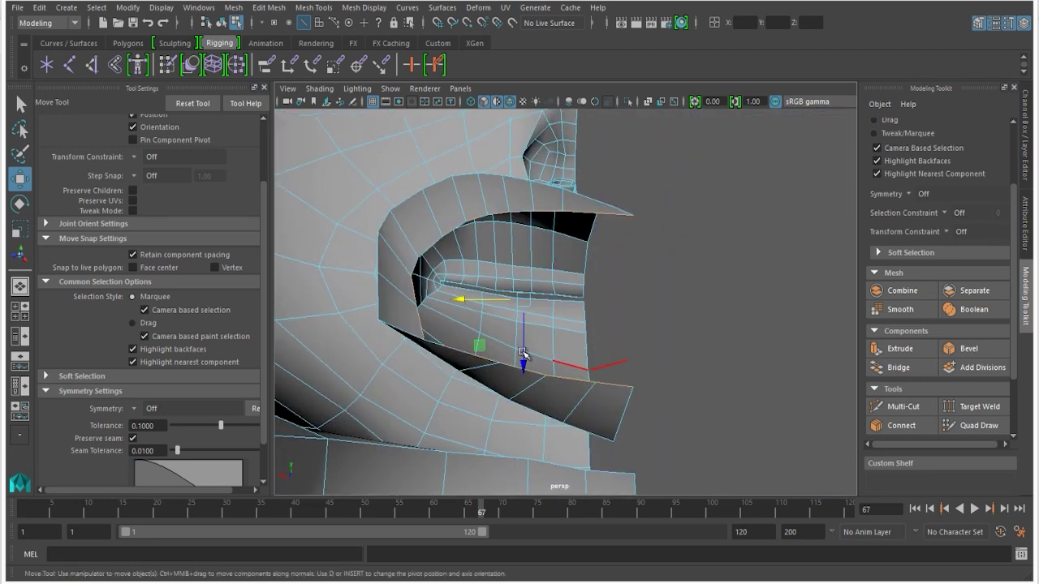
left_click_drag(523, 355, 378, 354, "alt")
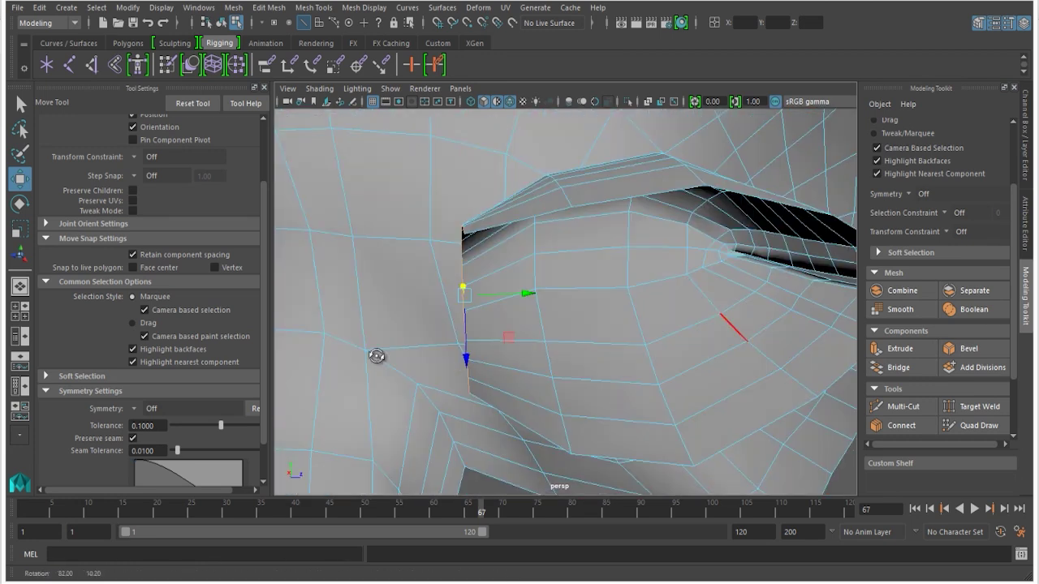
left_click(900, 349)
left_click_drag(457, 239, 519, 254, "alt")
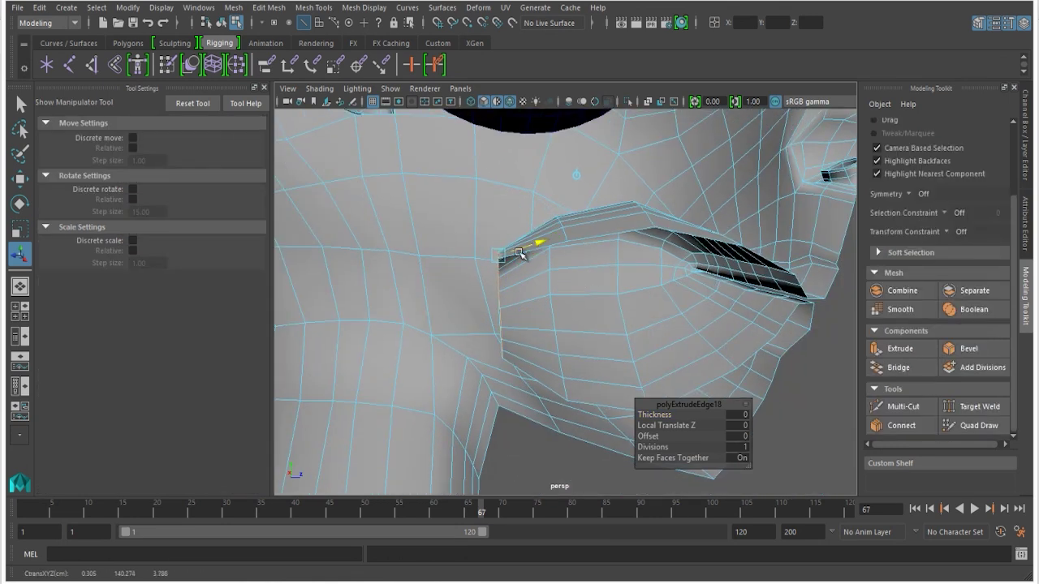
left_click(519, 255)
left_click(577, 176)
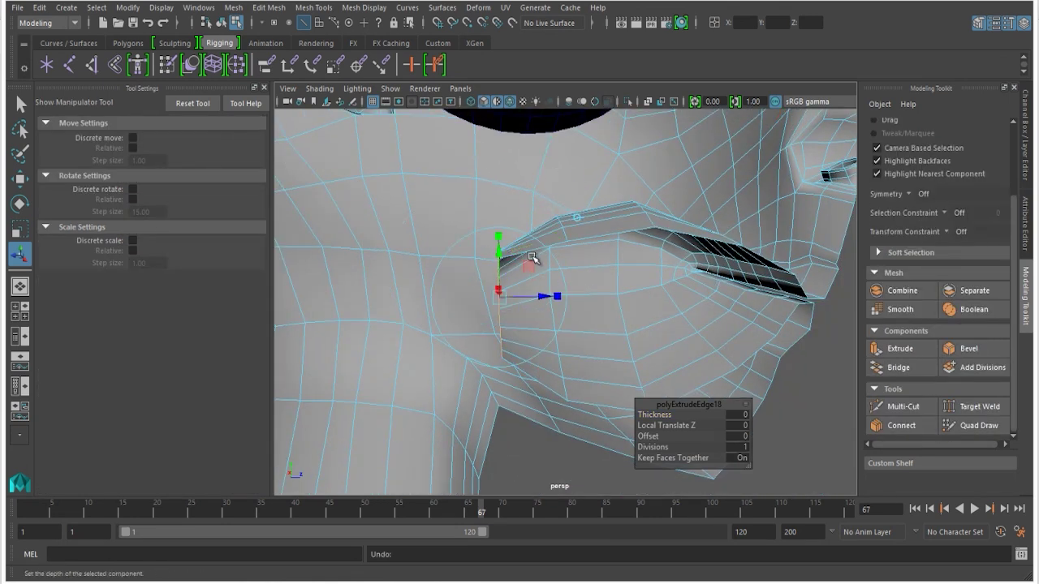
left_click_drag(541, 297, 462, 301)
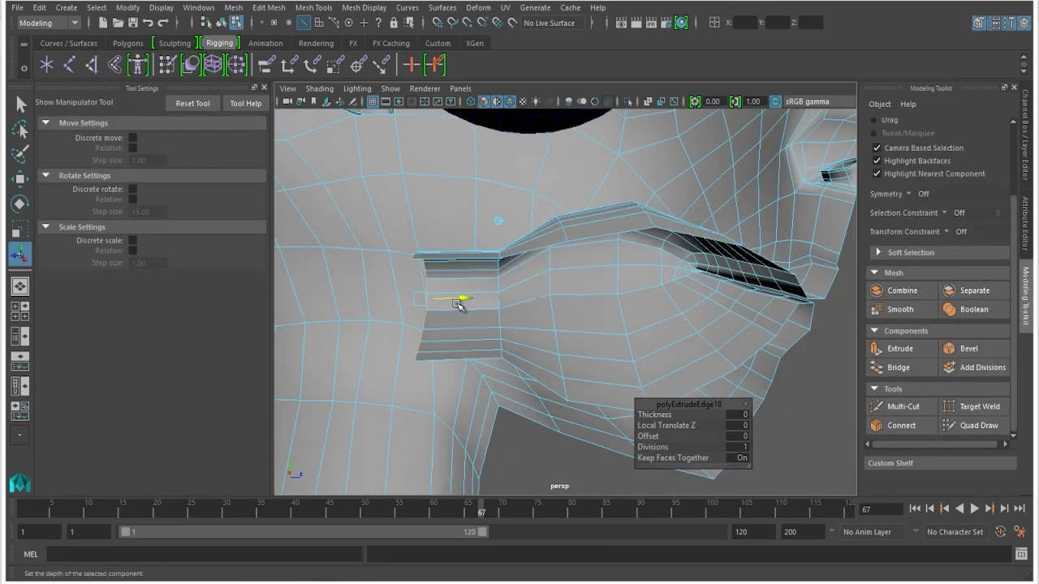
Tilt the newly extruded rear border and adjust its size and position toward the throat
key("r")
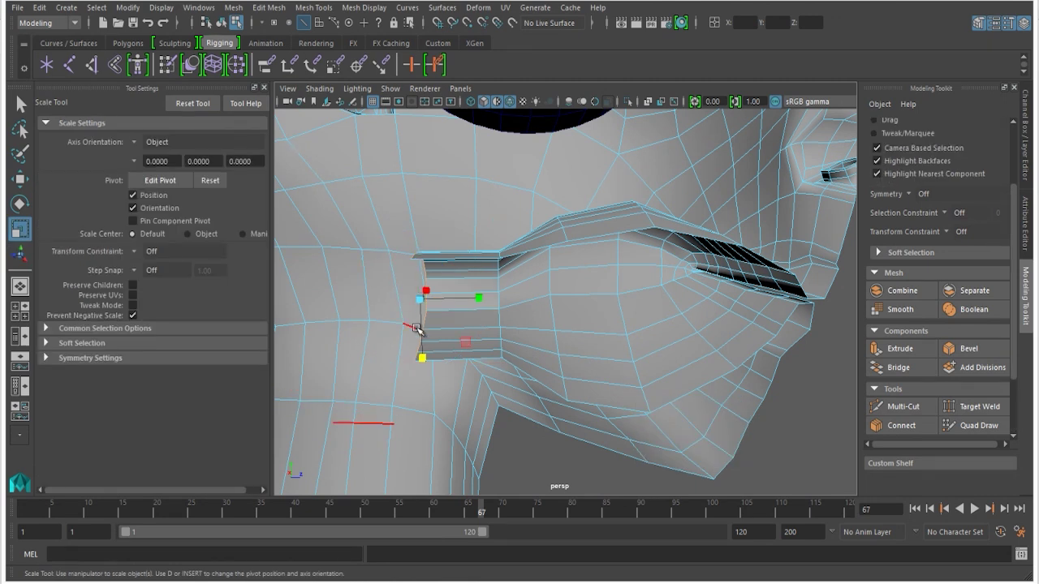
key("w")
key("e")
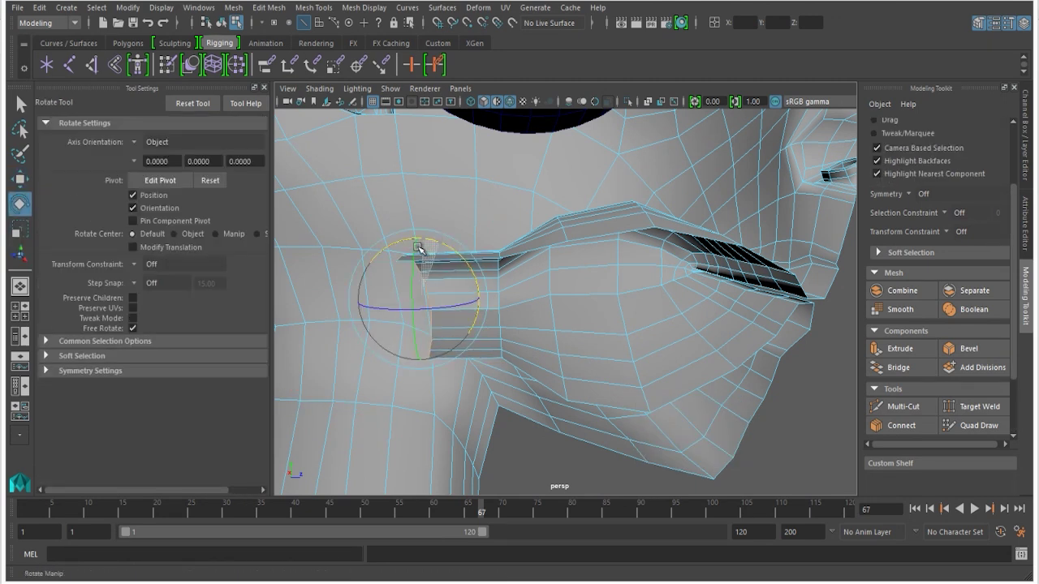
left_click_drag(418, 248, 414, 248)
key("w")
left_click_drag(408, 314, 418, 394, "alt")
left_click_drag(428, 341, 541, 319, "alt")
key("r")
key("w")
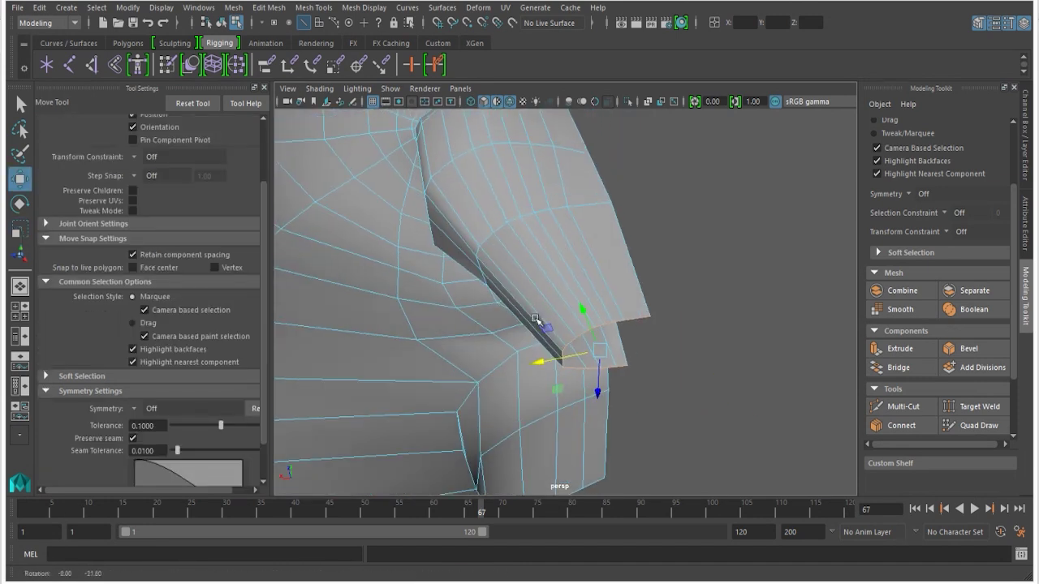
Align the new rear border's two end vertices with the centre plane in X and return to object selection
right_click_drag(613, 284, 558, 191)
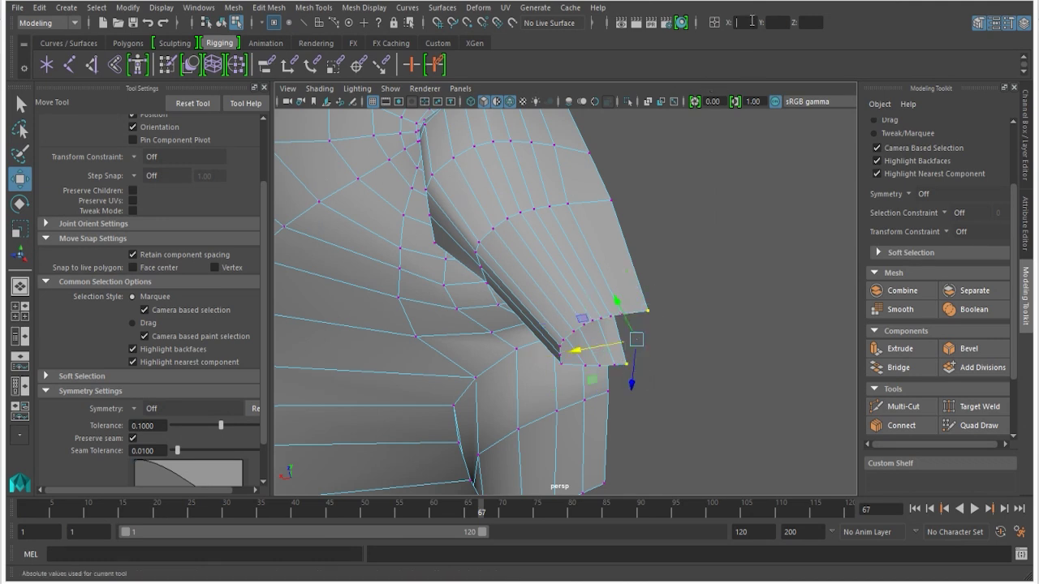
key("Return")
left_click_drag(626, 300, 695, 485, "alt")
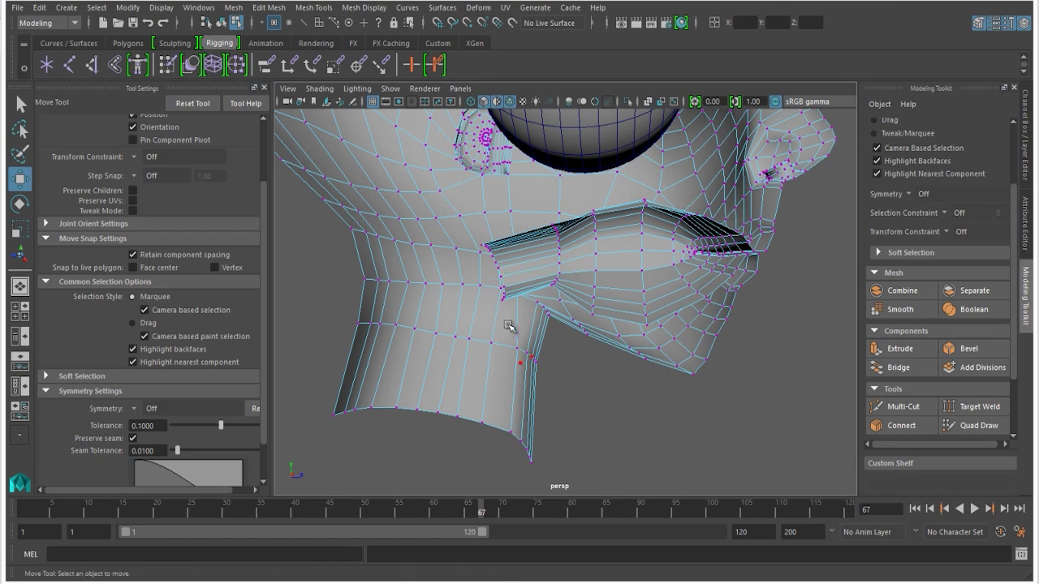
mouse_move(491, 320)
left_mouse_down("alt")
mouse_move(514, 320)
mouse_move(476, 319)
left_mouse_up("alt")
key("F8")
left_click(613, 395)
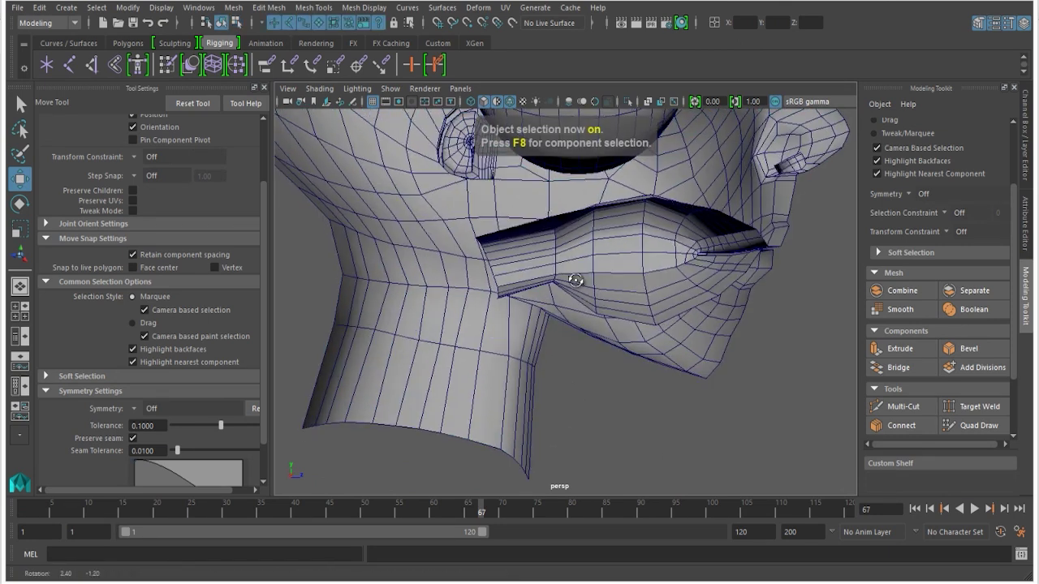
Select the column of edges inside the mouth behind the lower lip and move it vertically
right_click_drag(577, 281, 624, 313, "alt")
left_click_drag(624, 313, 596, 274, "alt")
left_click(585, 273)
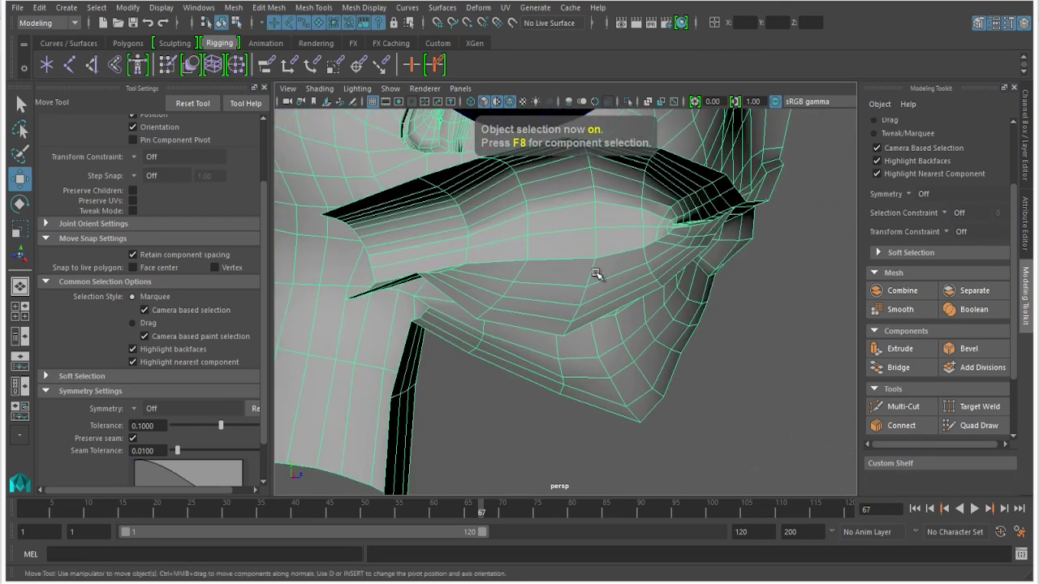
right_click_drag(595, 273, 606, 146)
left_click(647, 256)
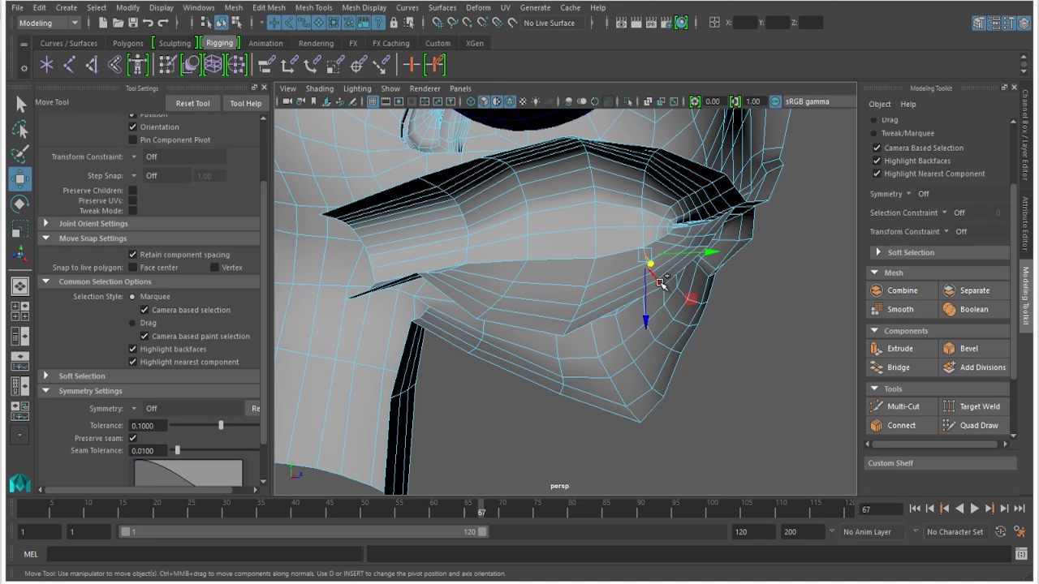
left_click_drag(654, 335, 619, 338)
left_click_drag(579, 303, 595, 339, "alt")
key("F8")
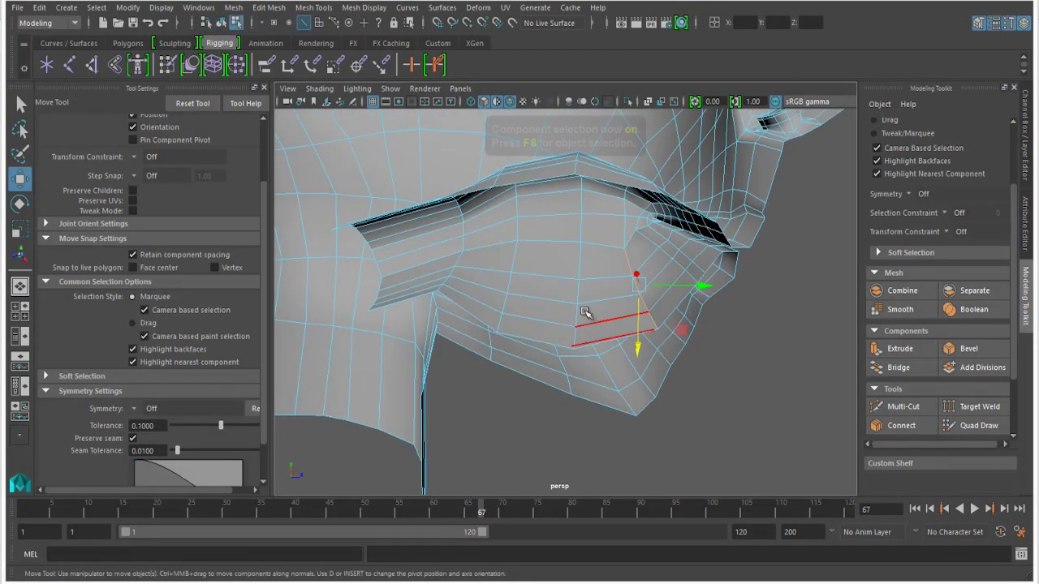
Preview the head mesh smoothed, examine the mouth cavity and return to the unsmoothed display
key("F8")
key("3")
left_click_drag(543, 280, 574, 211, "alt")
key("1")
Select the head's open border edges along the centre seam and set their absolute X position to 0
right_click_drag(573, 213, 573, 167)
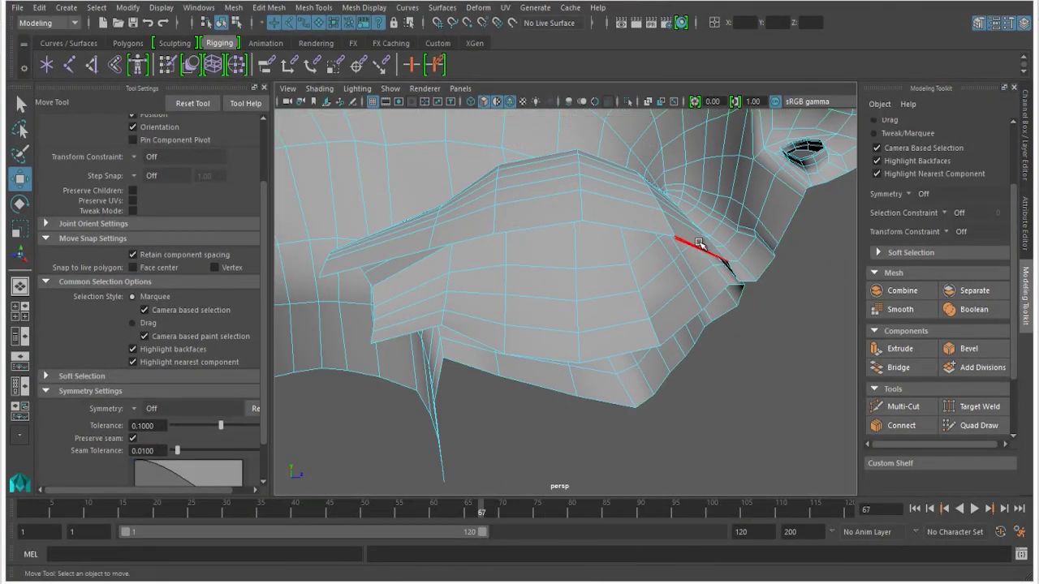
mouse_move(564, 290)
left_mouse_down("alt")
mouse_move(580, 250)
mouse_move(503, 223)
left_mouse_up("alt")
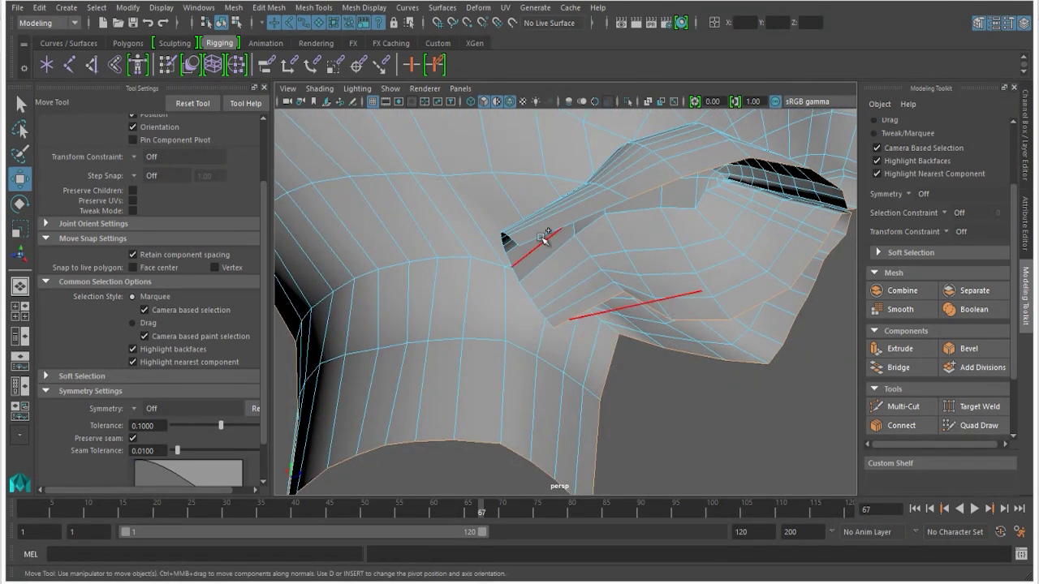
mouse_move(568, 261)
left_mouse_down("alt")
mouse_move(495, 243)
mouse_move(431, 268)
mouse_move(497, 283)
left_mouse_up("alt")
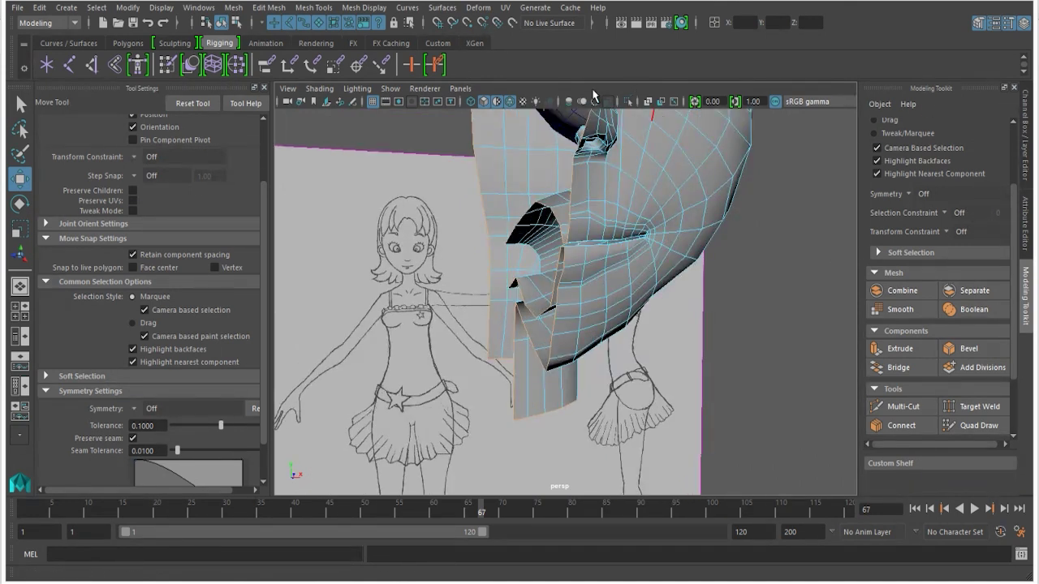
left_click_drag(490, 199, 489, 219, "alt")
middle_click_drag(489, 218, 492, 362, "alt")
left_click_drag(492, 362, 506, 307, "alt")
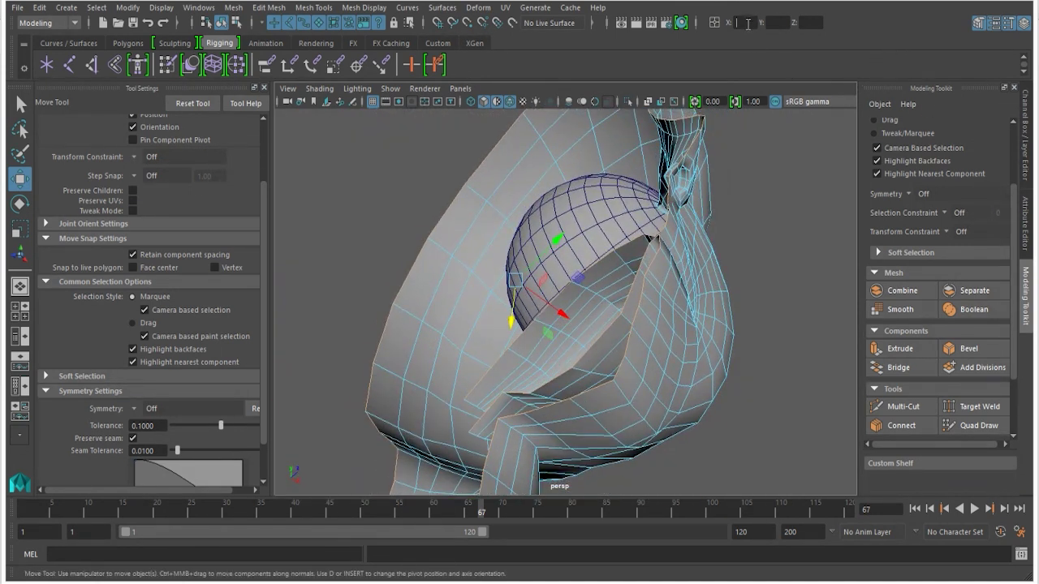
type("0")
key("Return")
left_click_drag(485, 310, 430, 192, "alt")
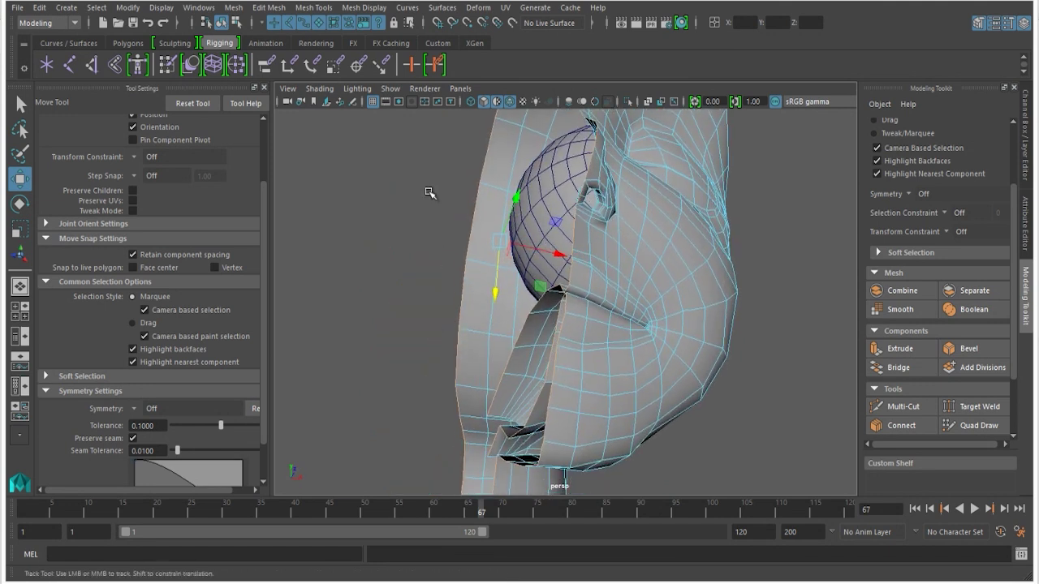
Place the selected centre-seam border edges at X 0 and return to object selection with both halves of the head displayed
middle_click_drag(424, 312, 413, 204, "alt")
left_click_drag(422, 232, 466, 157, "alt")
key("ctrl+z")
key("ctrl+z")
left_click_drag(452, 299, 466, 230, "alt")
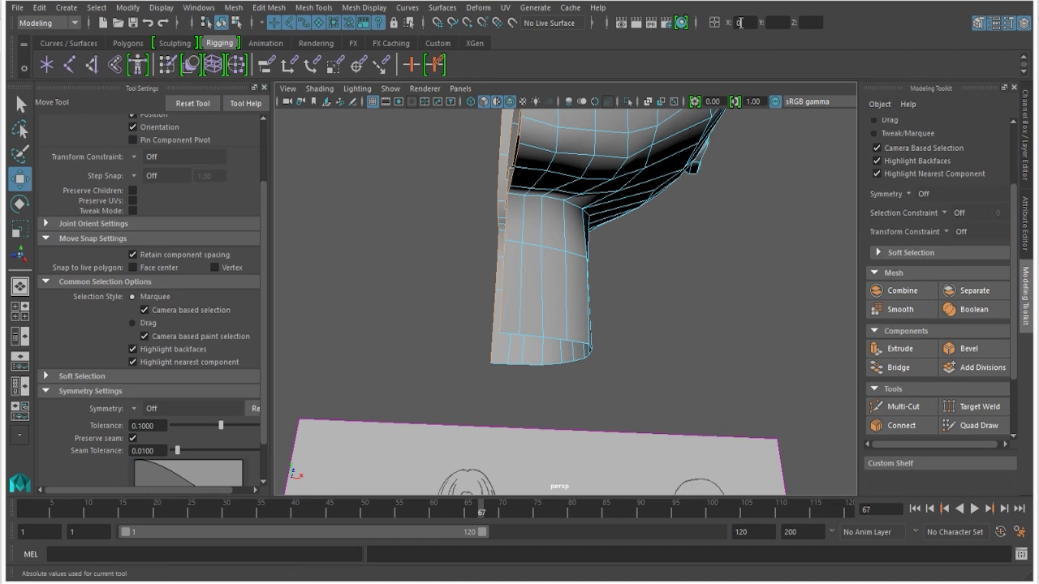
left_click_drag(517, 146, 583, 296, "alt")
key("F8")
key("ctrl+z")
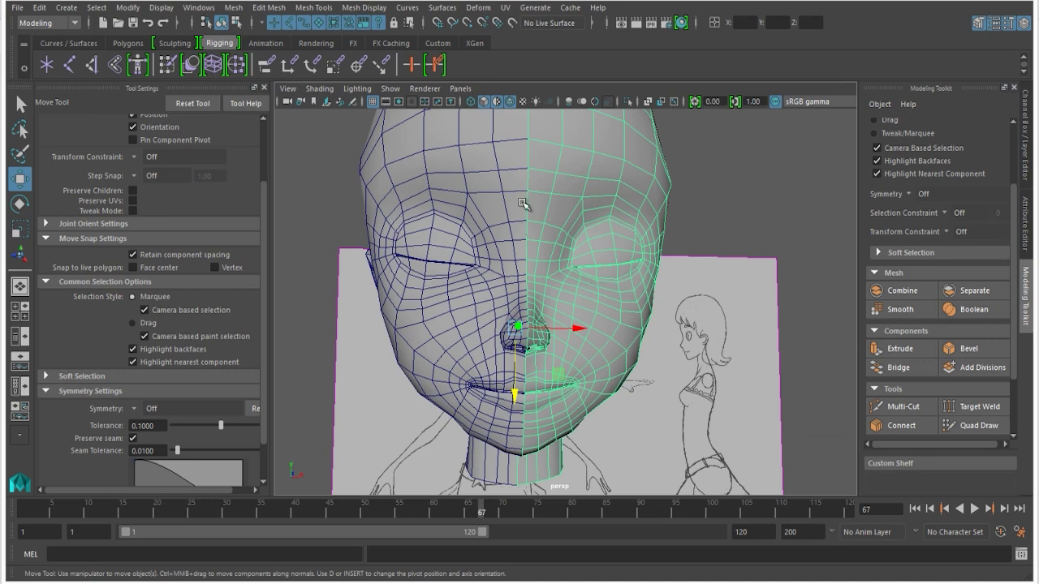
Deselect the head and examine the mouth cavity from inside and behind, checking its shape and the centre seam
left_click_drag(532, 147, 359, 181, "alt")
left_click(339, 178)
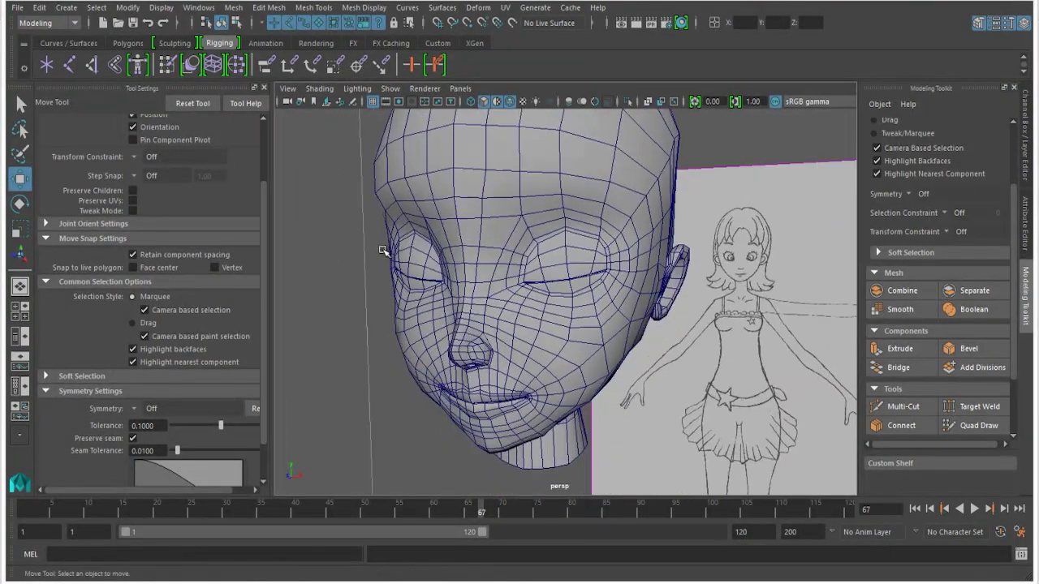
left_click_drag(384, 251, 433, 270, "alt")
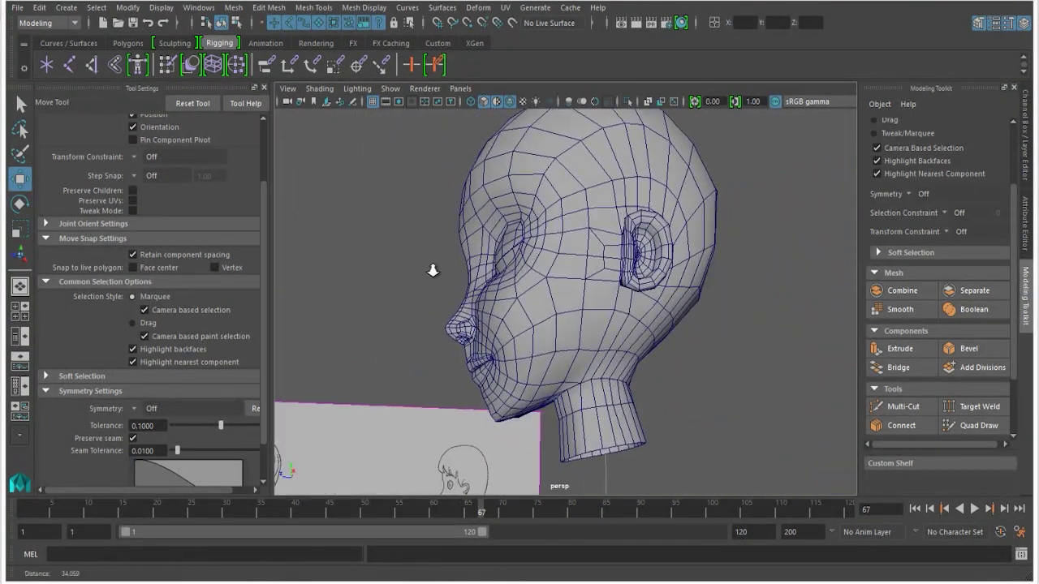
right_click_drag(433, 270, 373, 352, "alt")
left_click_drag(373, 352, 379, 344, "alt")
right_click_drag(381, 343, 332, 319, "alt")
left_click_drag(370, 341, 411, 357, "alt")
middle_click_drag(331, 242, 352, 285, "alt")
left_click_drag(356, 285, 368, 243, "alt")
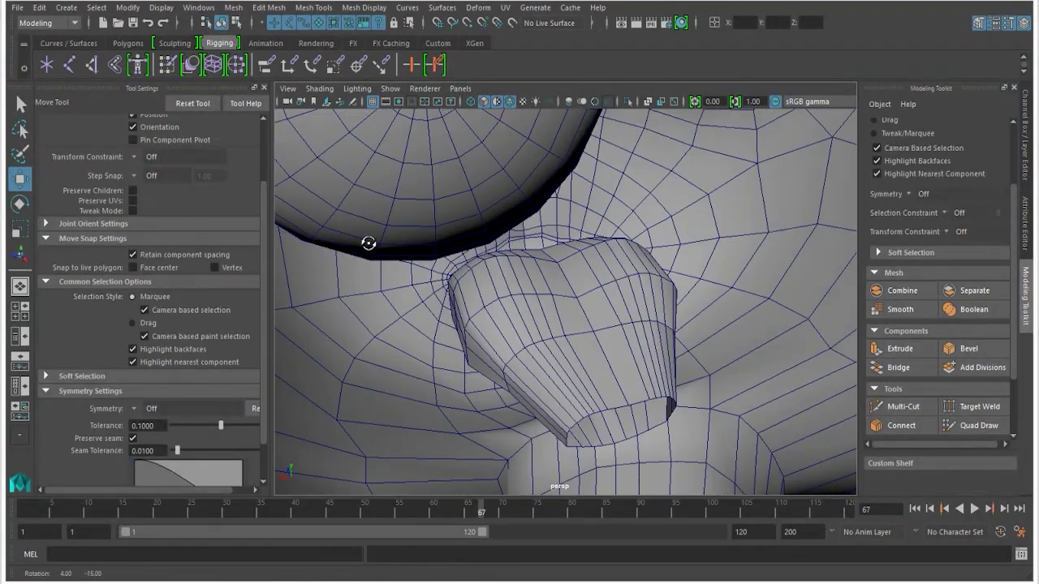
left_click_drag(485, 317, 548, 259, "alt")
middle_click_drag(549, 259, 521, 343, "alt")
Select the centre seam edge on the mouth cavity's roof and move it vertically to smooth the roof's profile
right_click_drag(529, 197, 534, 148)
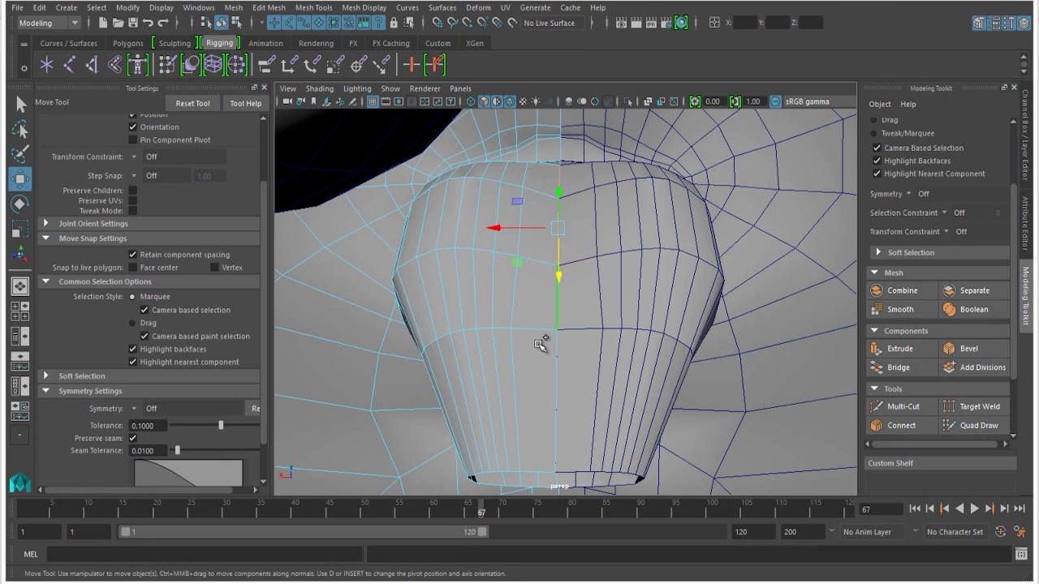
left_click_drag(536, 287, 499, 316, "alt")
middle_click_drag(499, 316, 545, 346, "alt")
right_click_drag(545, 346, 524, 190, "alt")
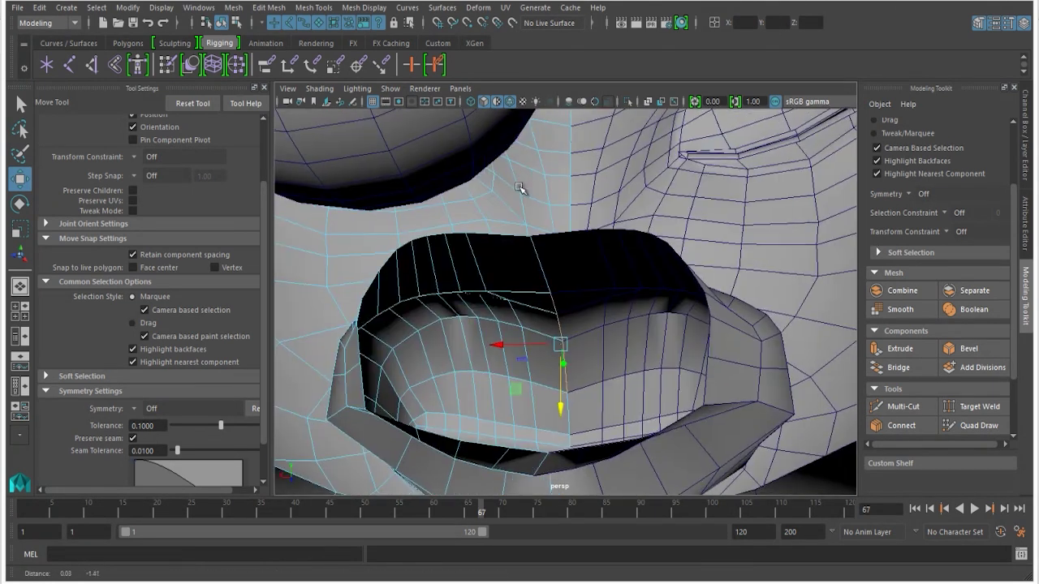
left_click_drag(524, 190, 535, 330, "alt")
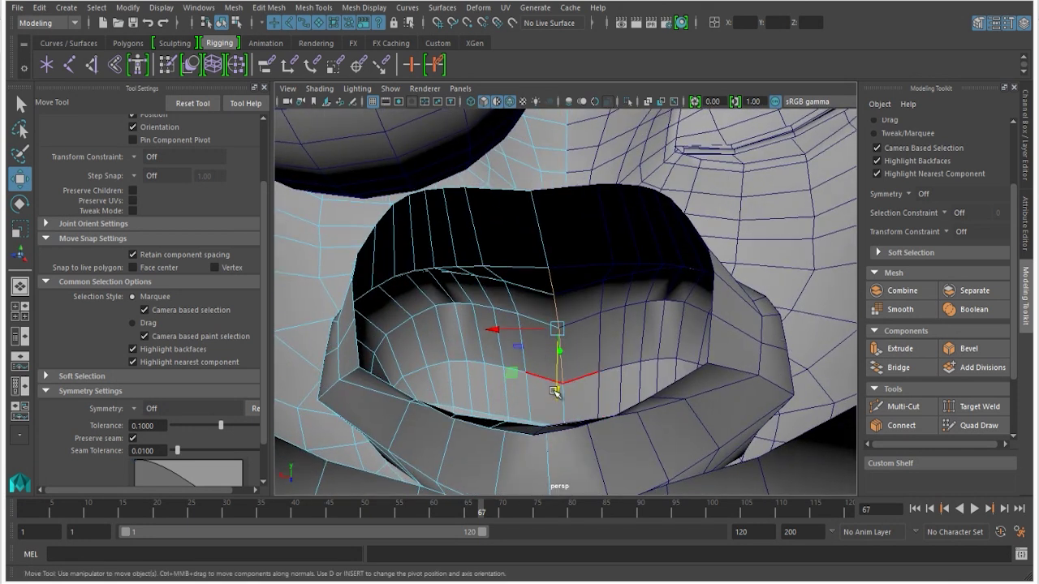
left_click_drag(556, 390, 550, 287)
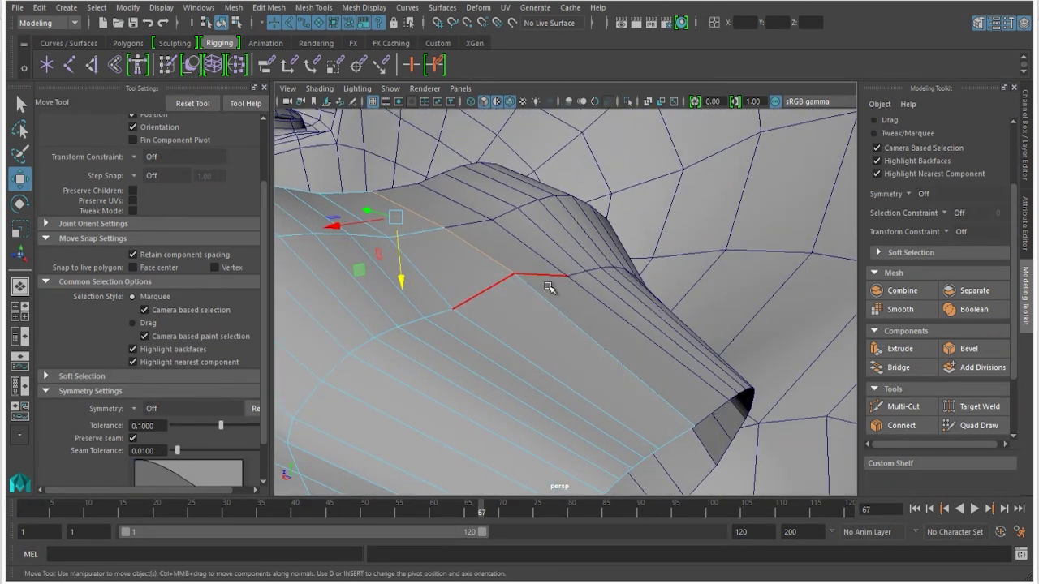
left_click_drag(414, 272, 400, 269)
Select roof faces of the mouth cavity beside the centre seam and adjust their height
left_click_drag(344, 255, 402, 271, "alt")
right_click_drag(424, 197, 423, 228)
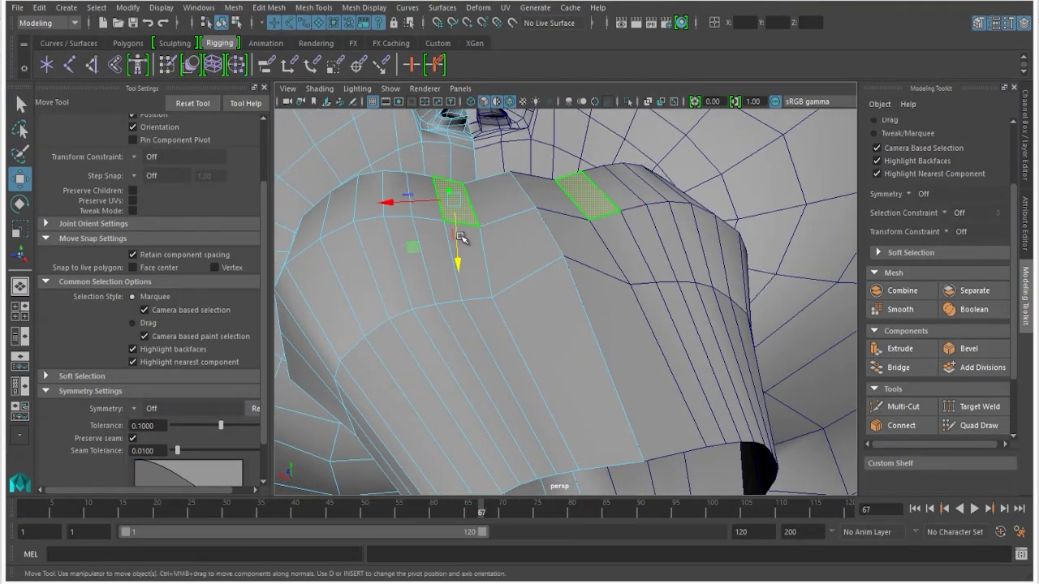
left_click(462, 248)
left_click_drag(445, 290, 511, 264, "alt")
left_click_drag(413, 328, 433, 316)
Select the two consecutive lengthwise edges beside the centre seam on the mouth cavity's roof and move them vertically
mouse_move(432, 187)
right_mouse_down()
mouse_move(394, 207)
mouse_move(394, 159)
right_mouse_up()
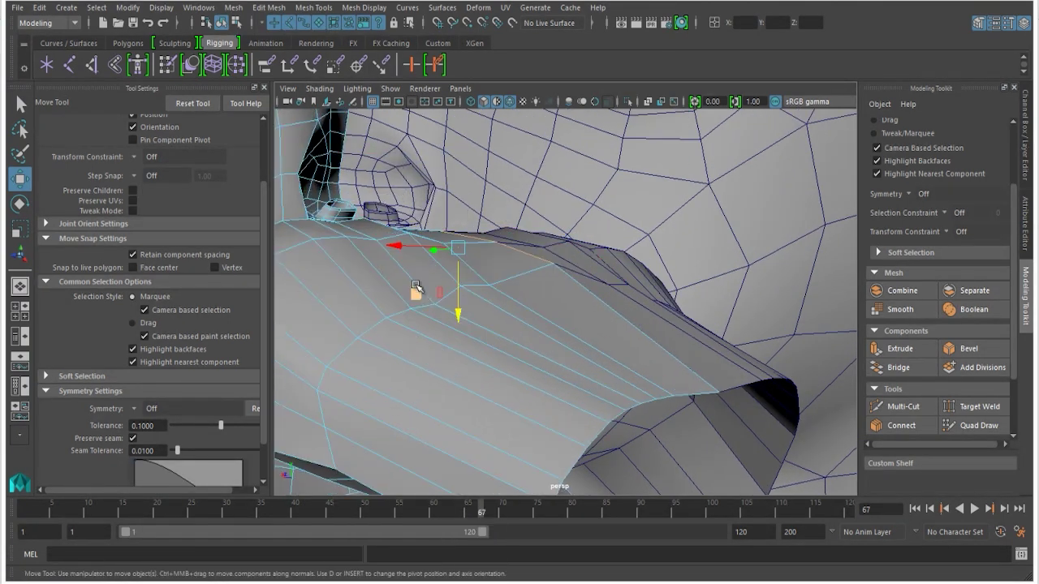
left_click_drag(403, 336, 467, 308)
key("ctrl+z")
left_click(446, 216)
left_click(480, 267, "shift")
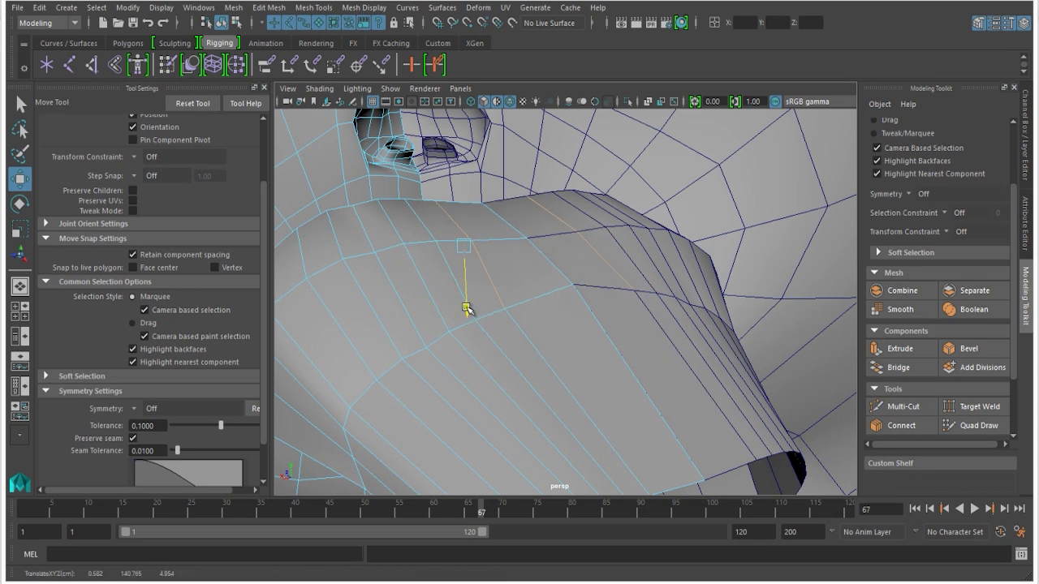
Return to object selection, deselect the head and examine its overall shape from the side and front
left_click_drag(426, 344, 409, 215, "alt")
scroll(371, 248, "down", 5)
key("F8")
key("F8")
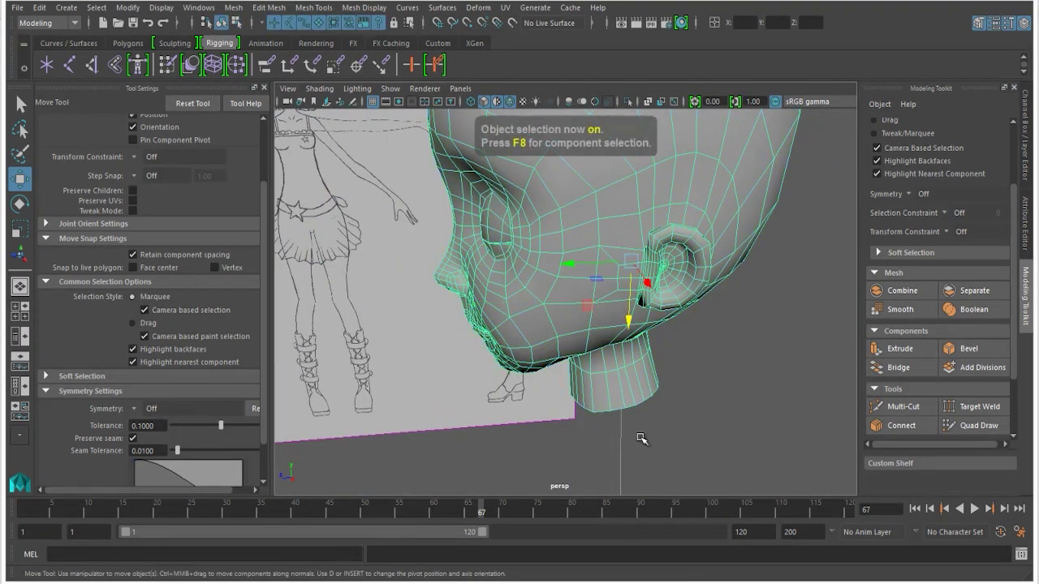
left_click(690, 456)
left_click_drag(463, 400, 526, 408, "alt")
middle_click_drag(526, 408, 517, 414, "alt")
left_click_drag(517, 416, 438, 313, "alt")
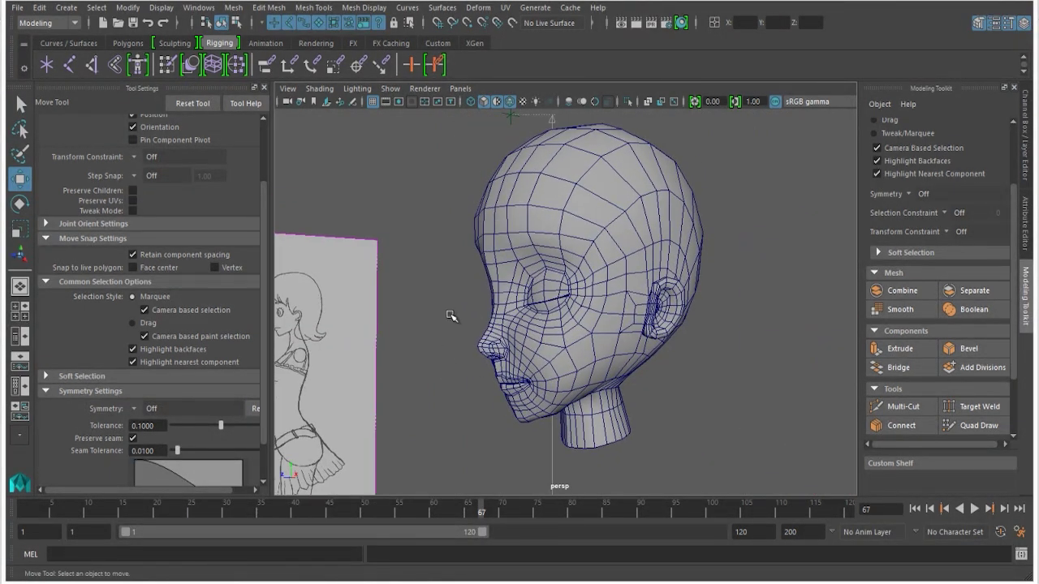